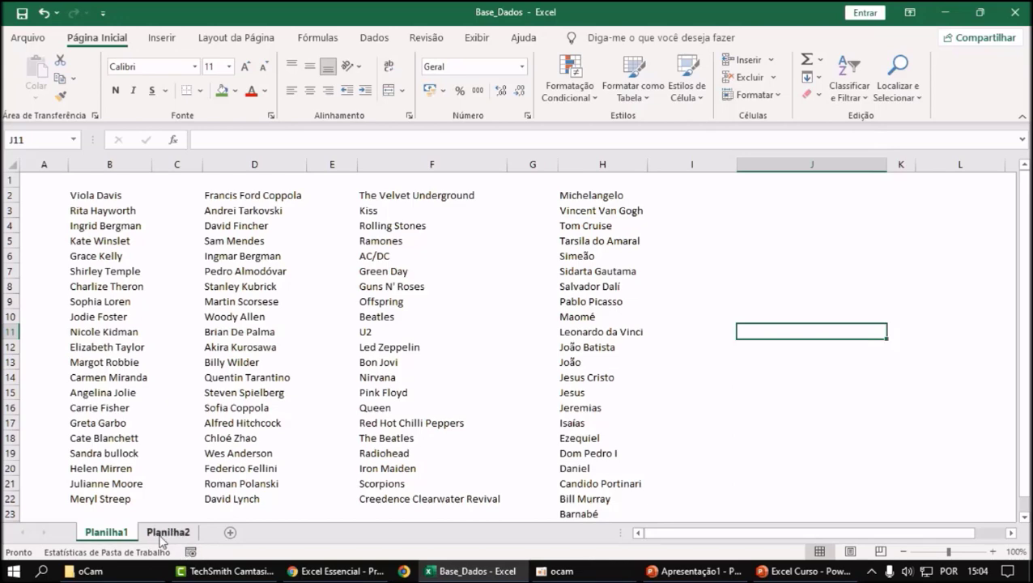
# Delete the Planilha2 worksheet from the workbook
pyautogui.rightClick(162, 532)
pyautogui.click(219, 356)
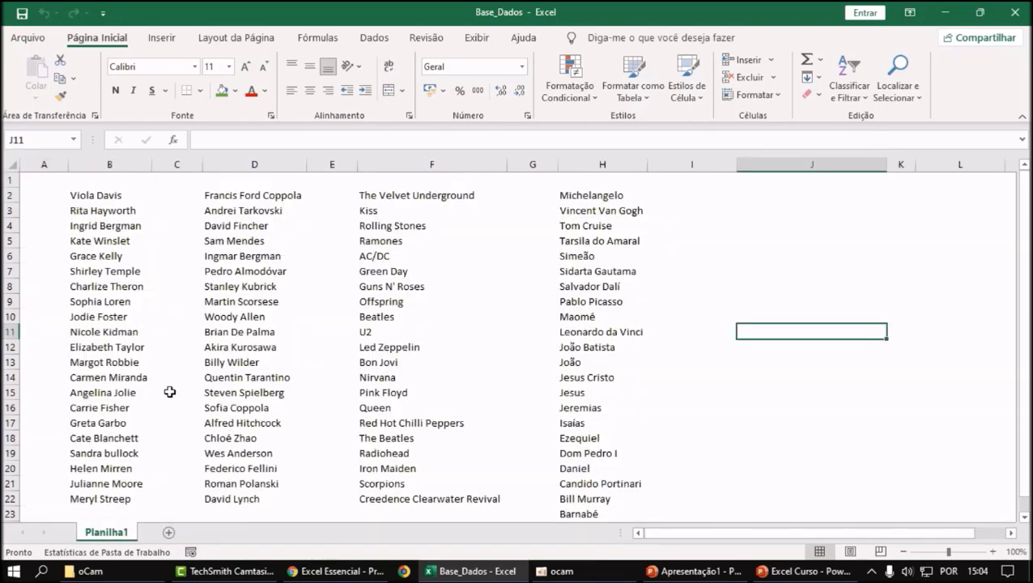
pyautogui.click(176, 392)
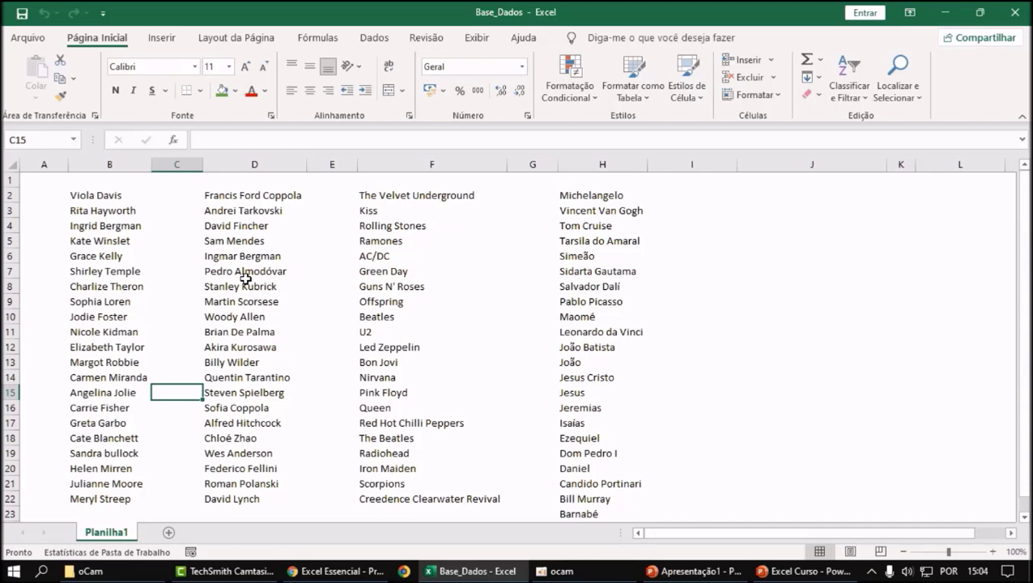
# Copy the whole of column B from Planilha1 into column C of a new worksheet
pyautogui.click(106, 164)
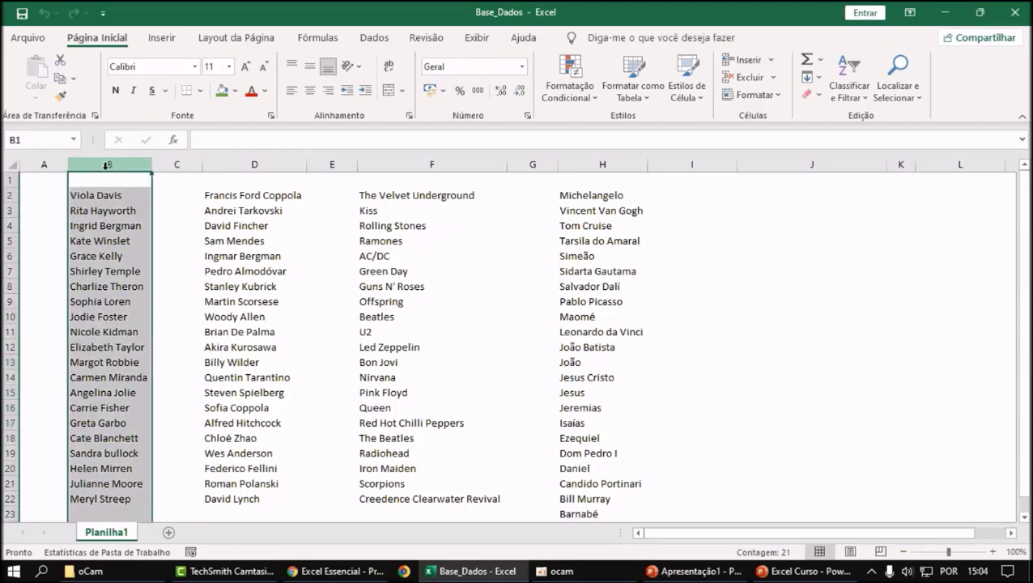
pyautogui.click(255, 301)
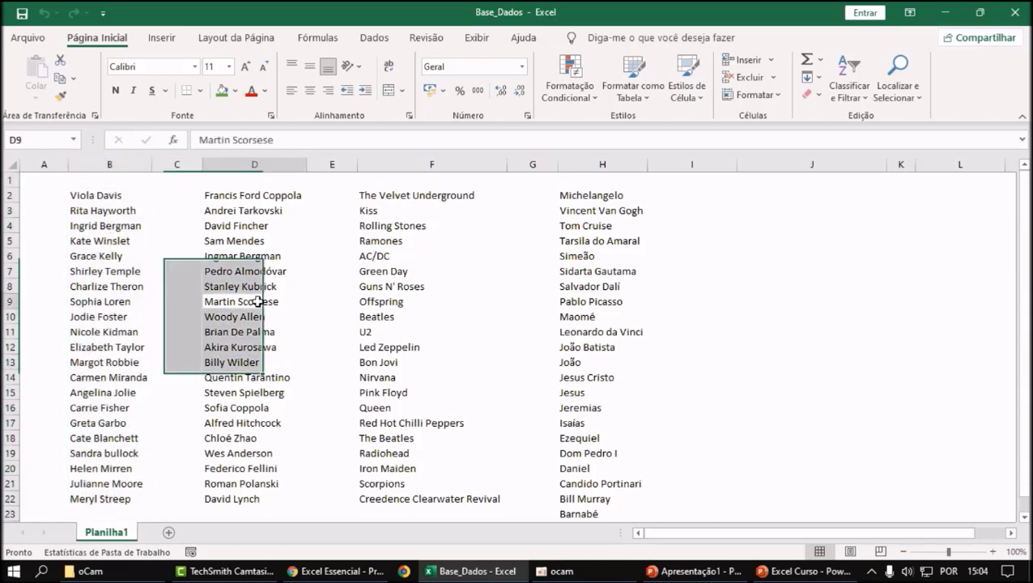
pyautogui.click(118, 161)
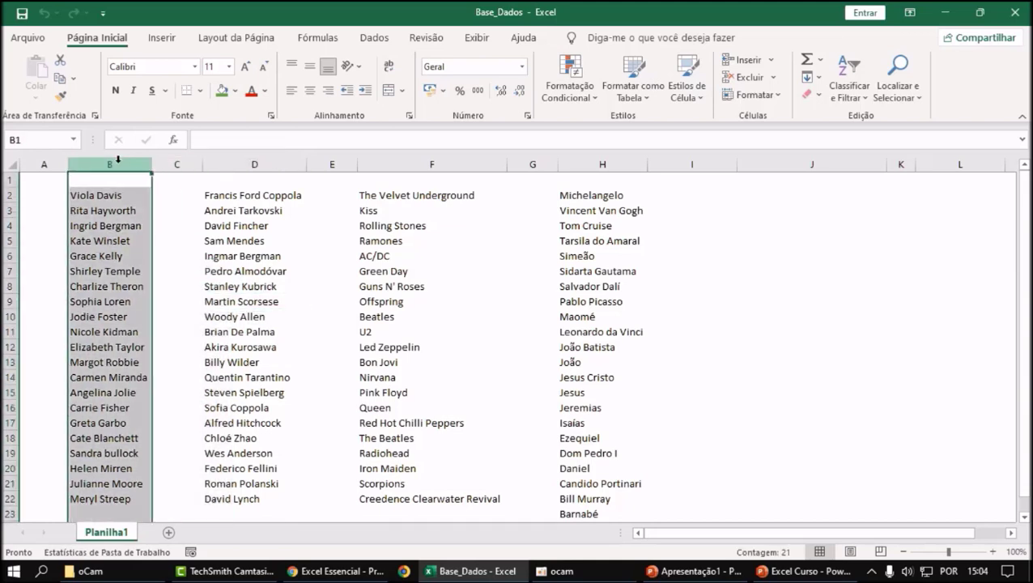
pyautogui.hotkey('ctrl', 'c')
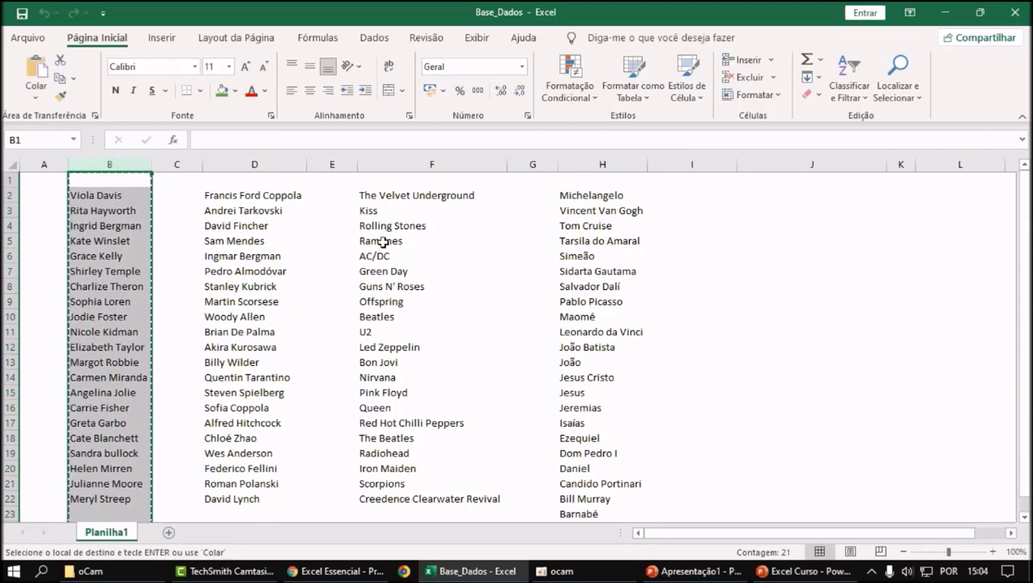
pyautogui.click(168, 533)
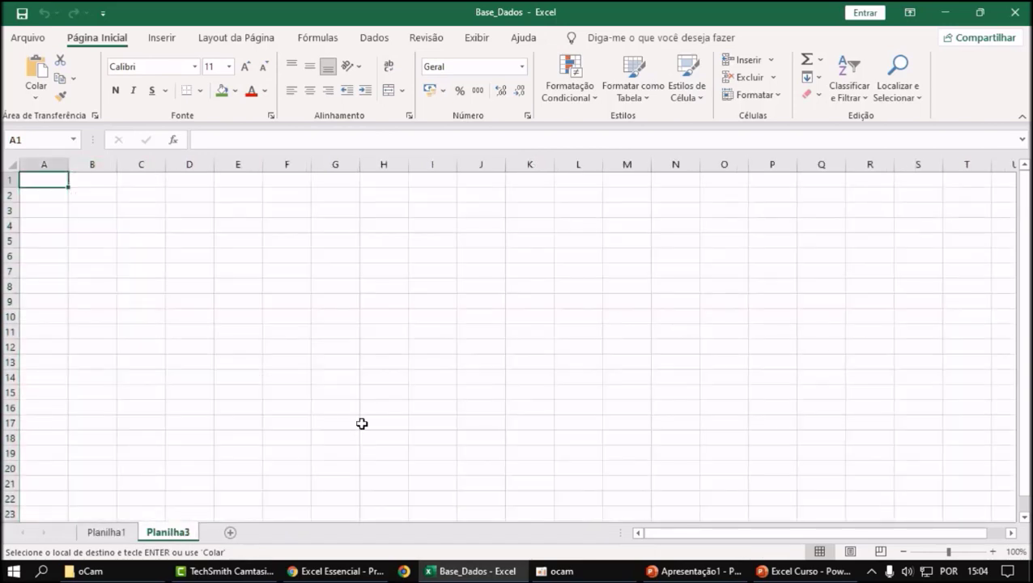
pyautogui.click(362, 422)
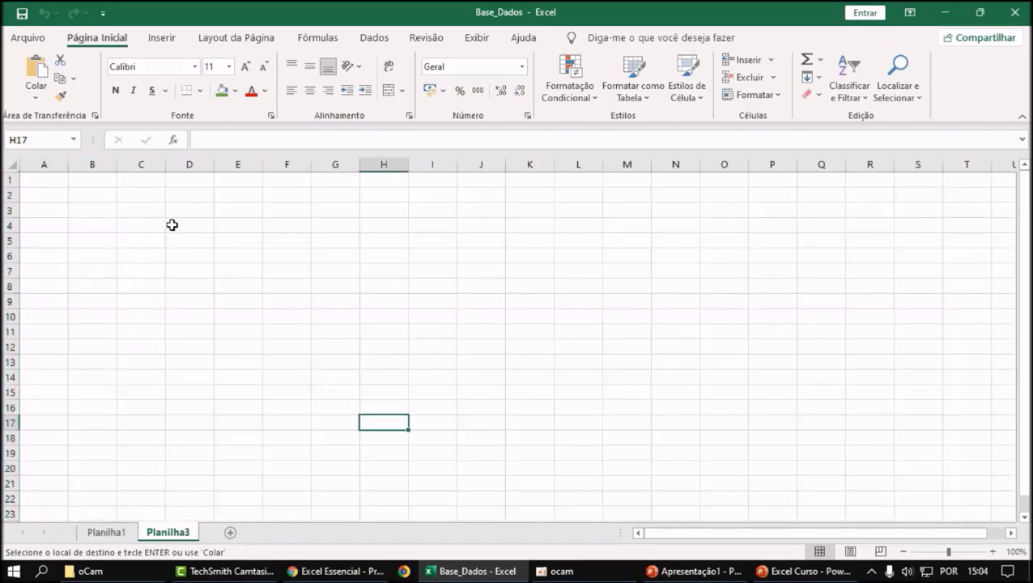
pyautogui.click(139, 164)
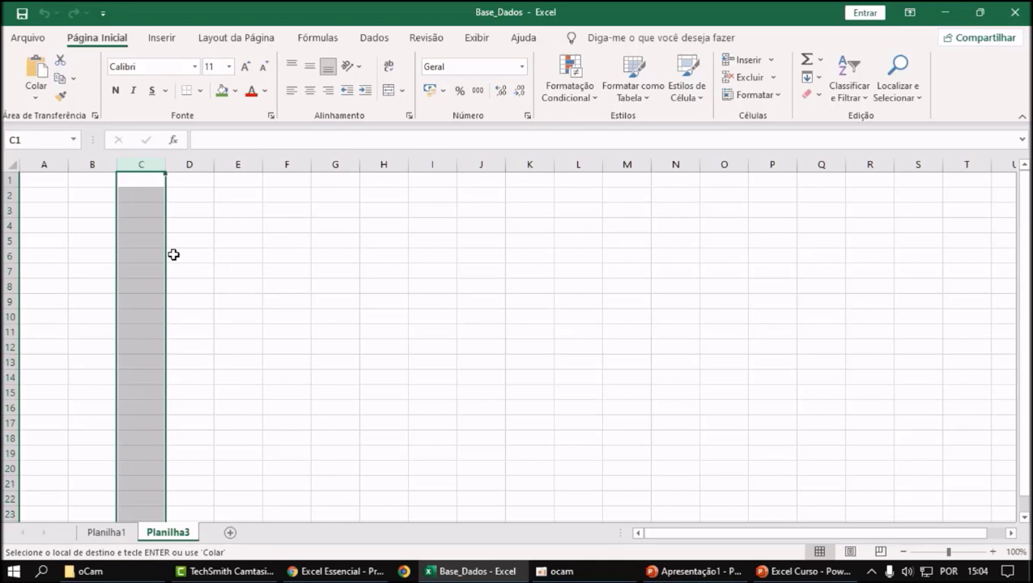
pyautogui.press('Return')
pyautogui.click(307, 331)
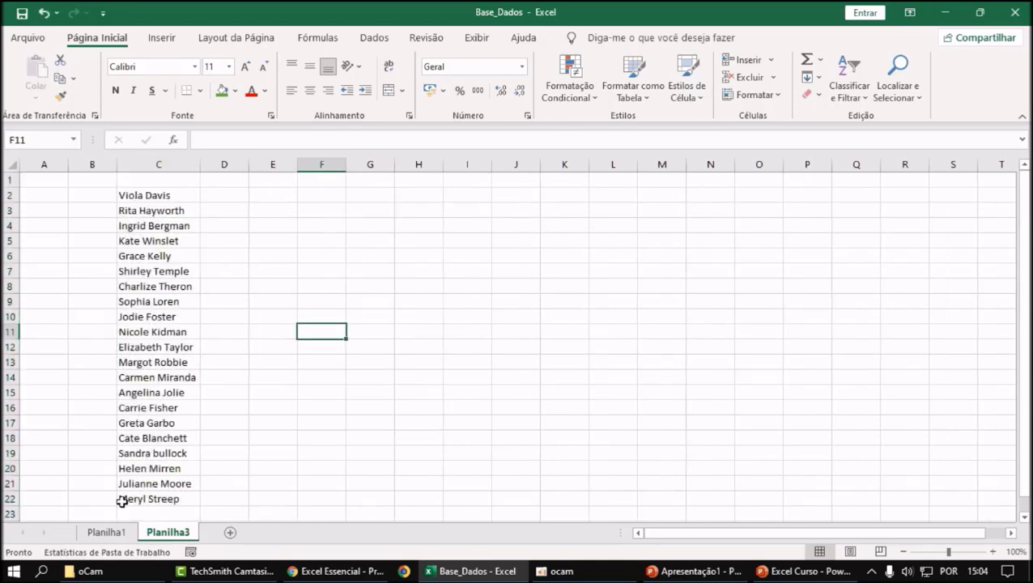
# Compare the source list in column B of Planilha1 with its copy in column C of Planilha3
pyautogui.click(113, 532)
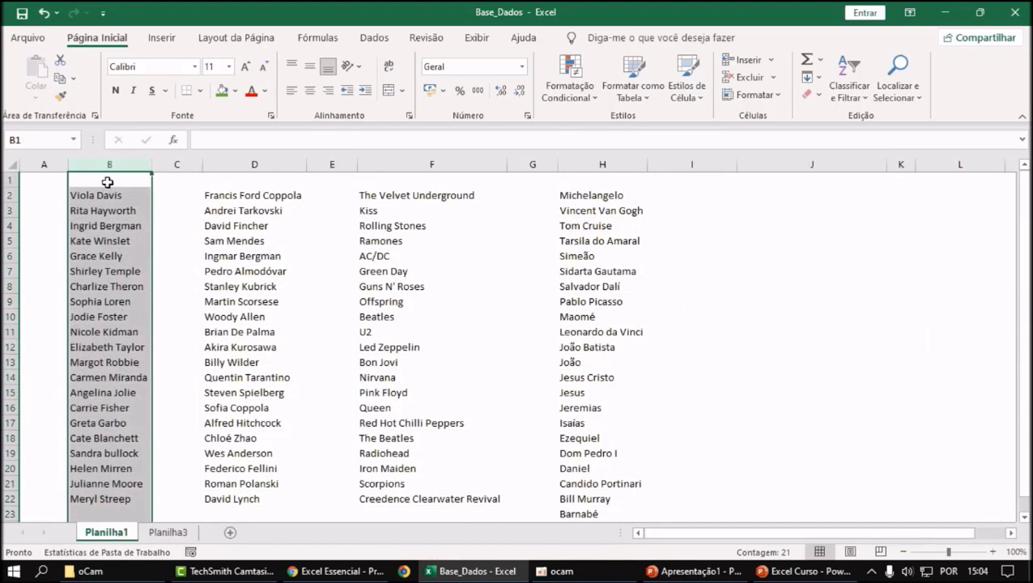
pyautogui.click(170, 534)
pyautogui.click(288, 392)
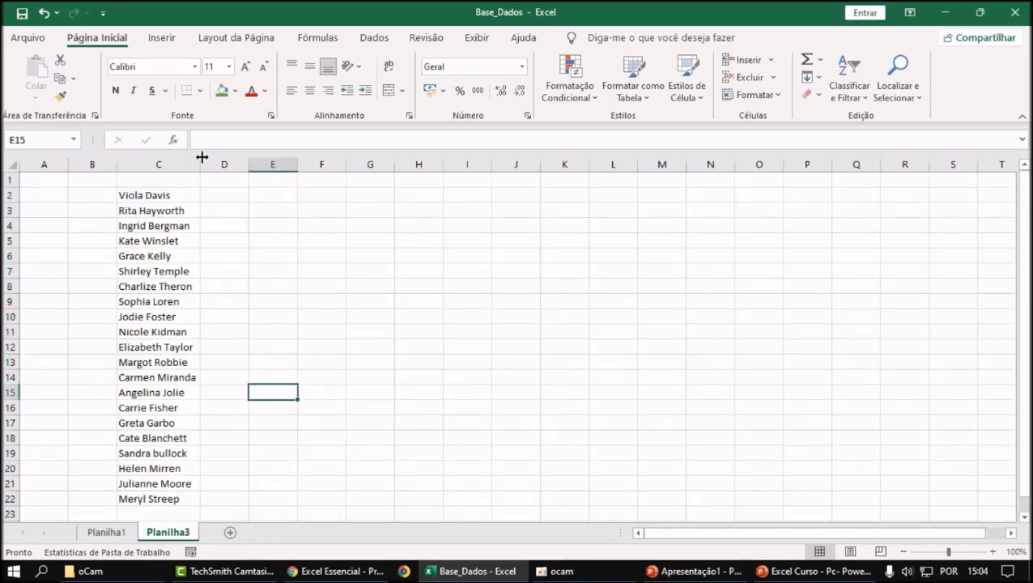
pyautogui.click(277, 243)
pyautogui.click(106, 532)
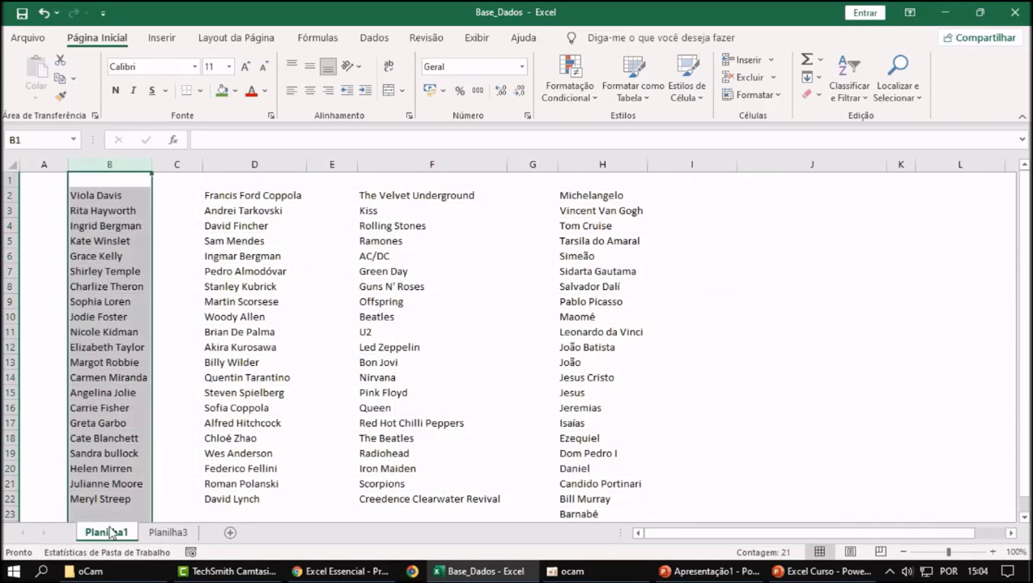
pyautogui.click(329, 395)
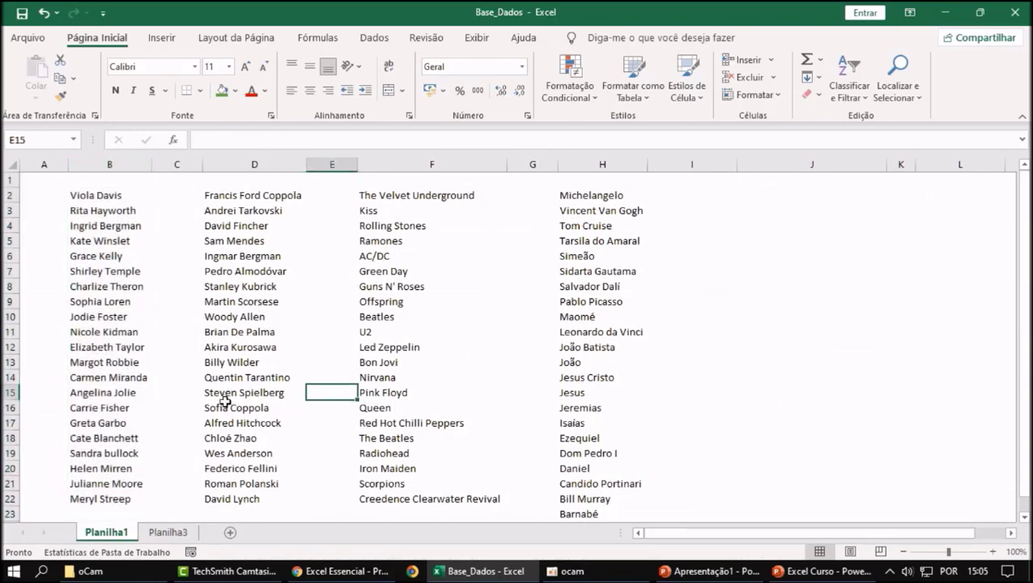
pyautogui.click(180, 532)
pyautogui.click(366, 360)
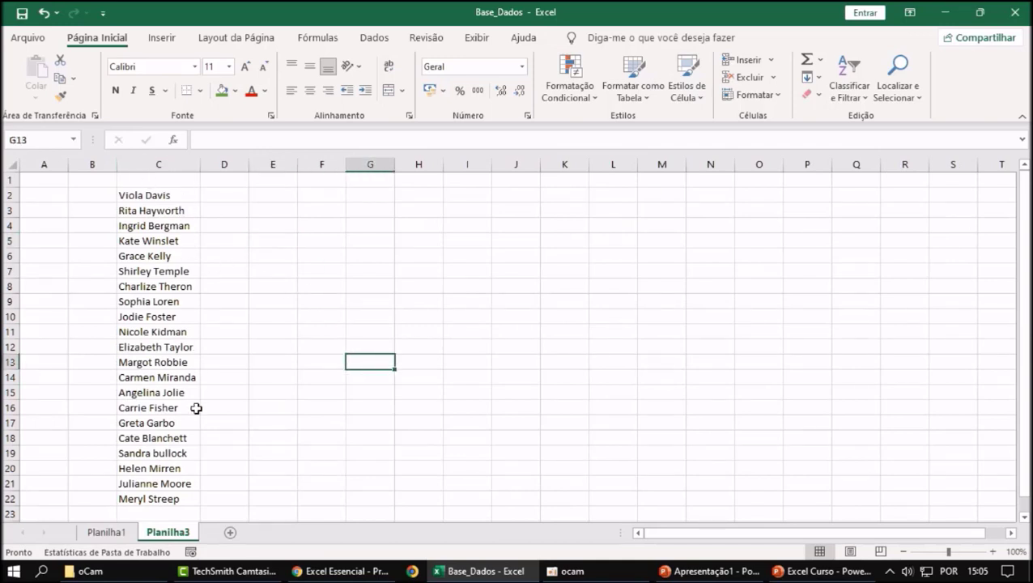
# Enter the headings "Nome" in G2 and "Sobrenome" in H2 of Planilha3
pyautogui.click(369, 292)
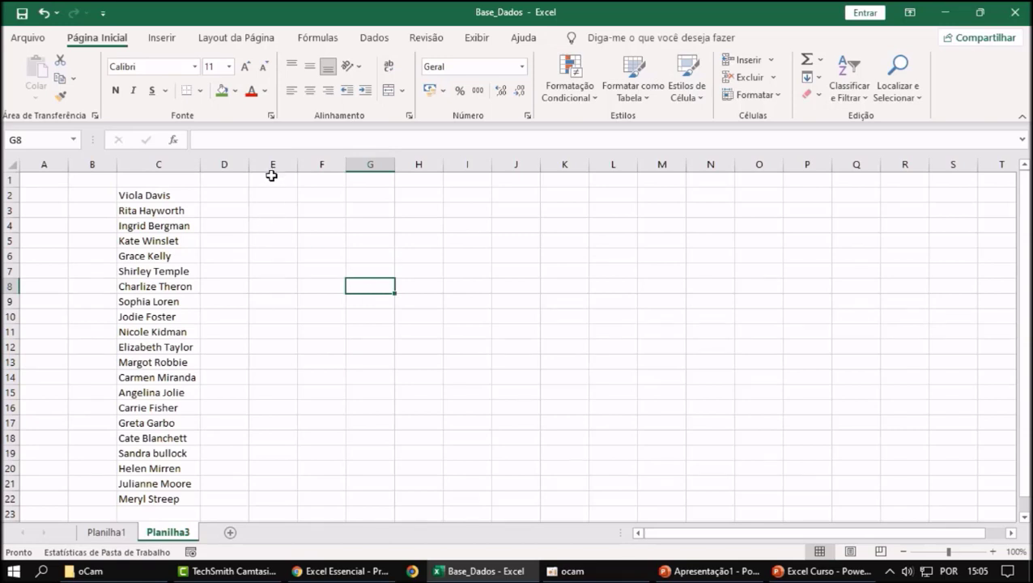
pyautogui.click(371, 181)
pyautogui.click(391, 206)
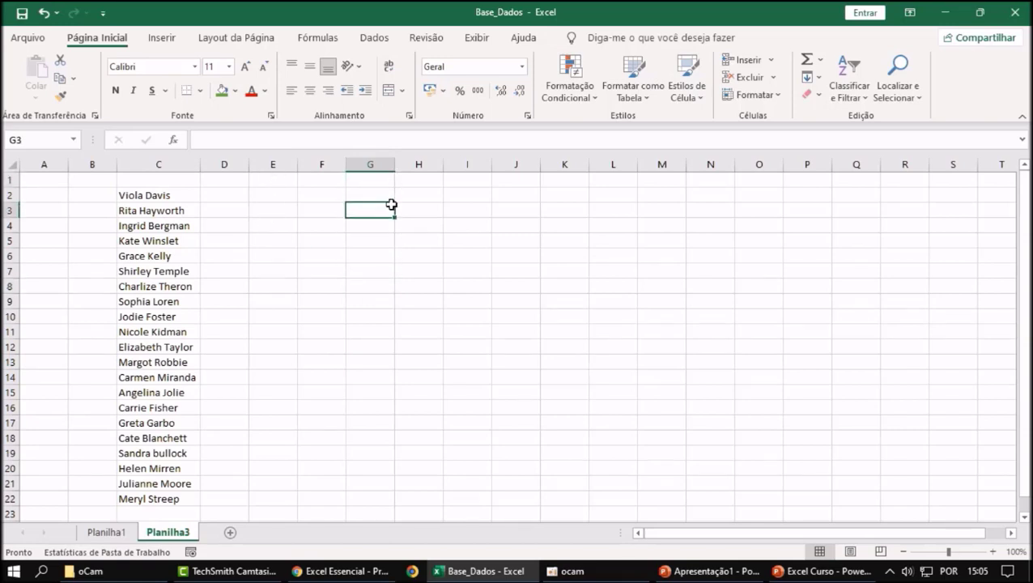
pyautogui.press('Up')
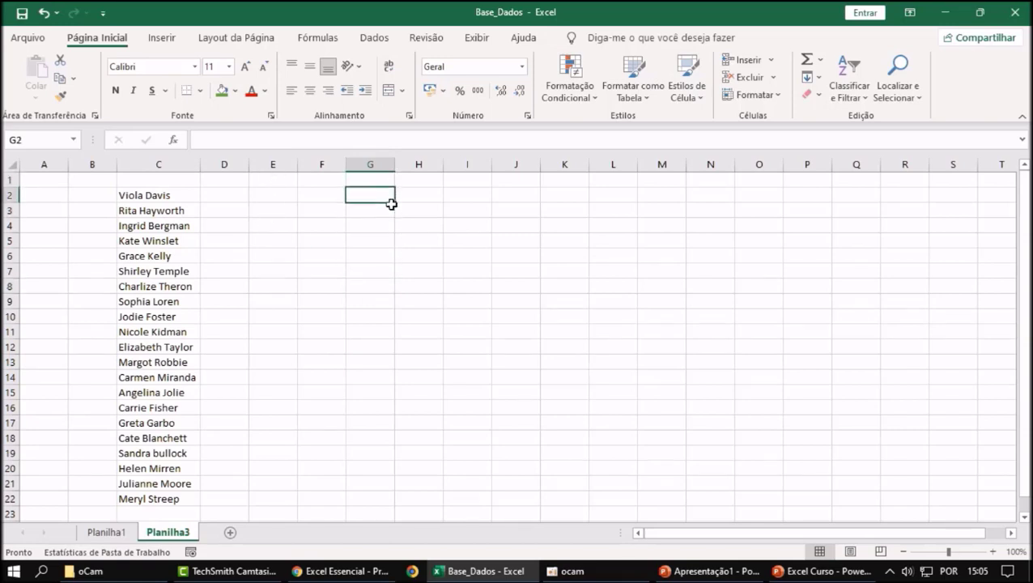
pyautogui.write('Nome')
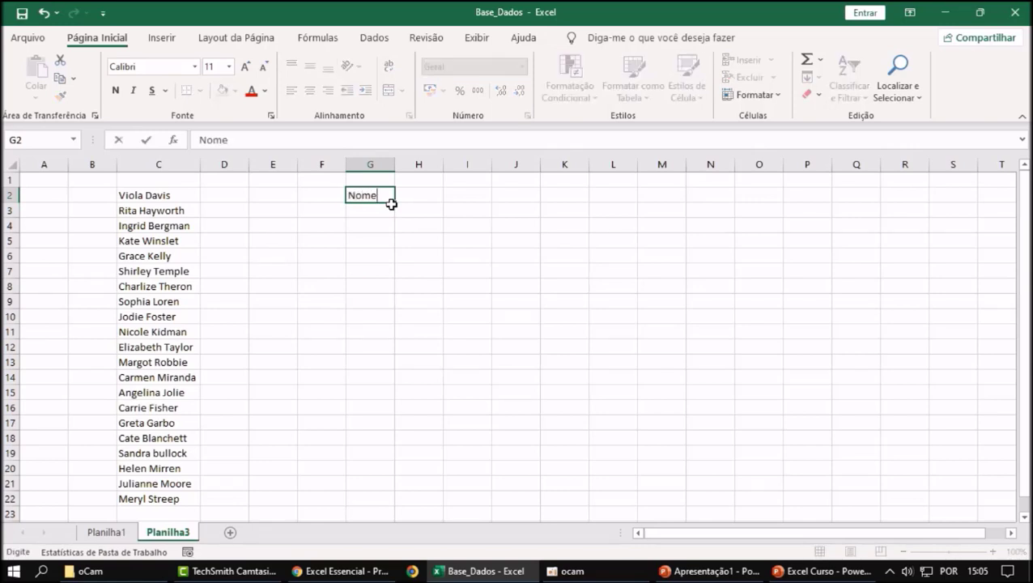
pyautogui.press('Tab')
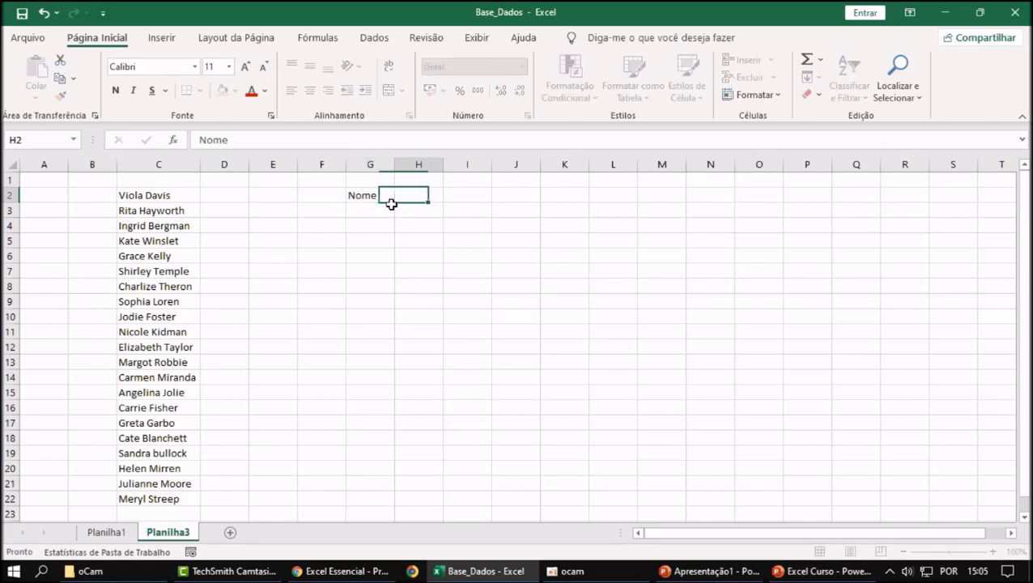
pyautogui.write('So')
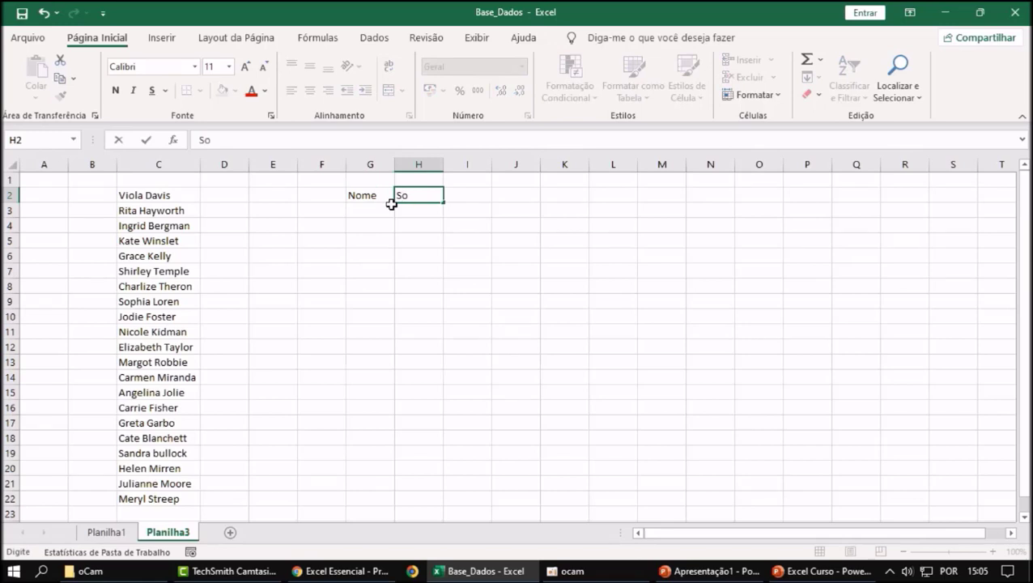
pyautogui.write('brenome')
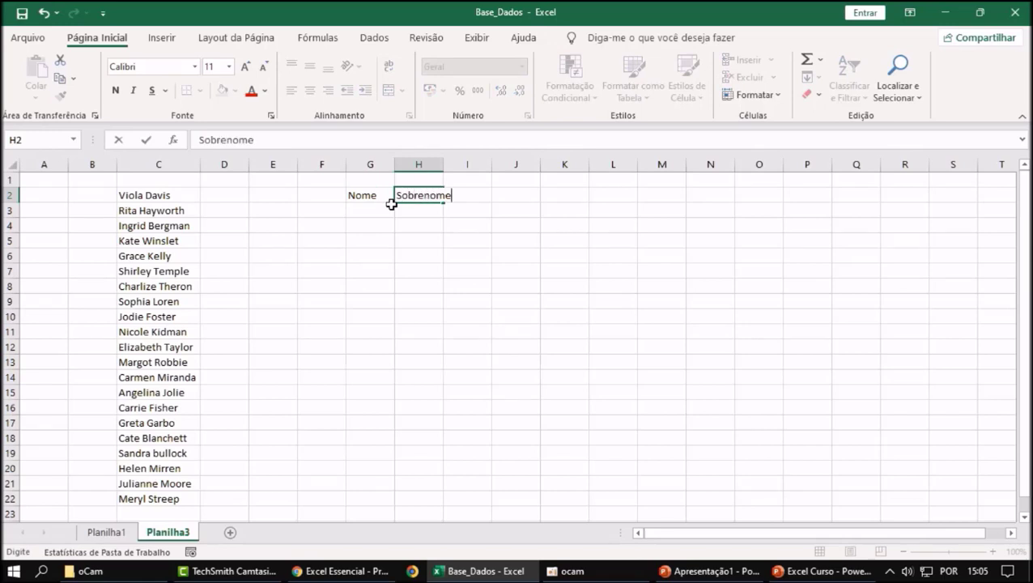
pyautogui.hotkey('shift', 'Tab')
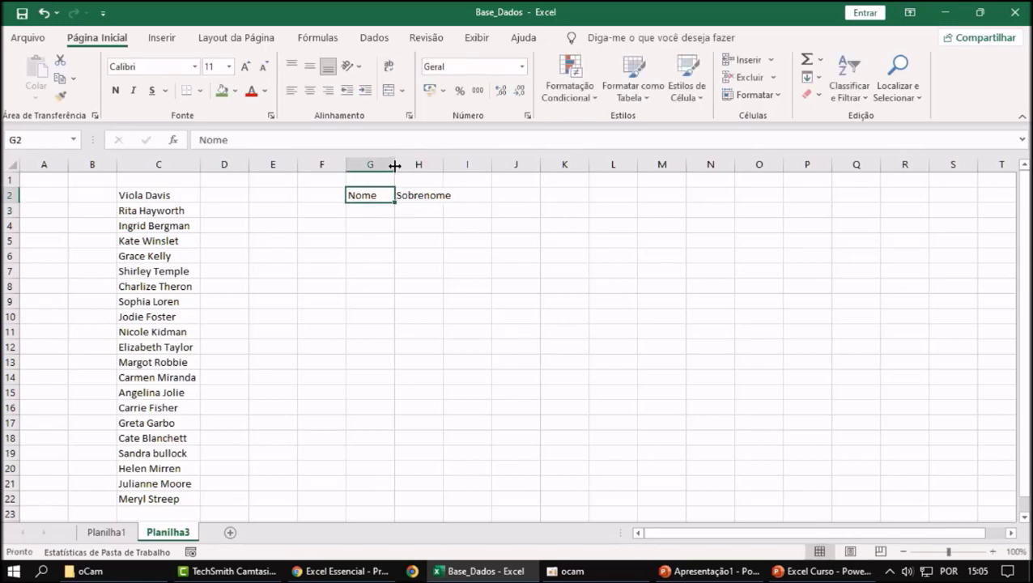
# Widen column G and then column H so that the Sobrenome heading fits its cell
pyautogui.moveTo(394, 165); pyautogui.dragTo(419, 165)
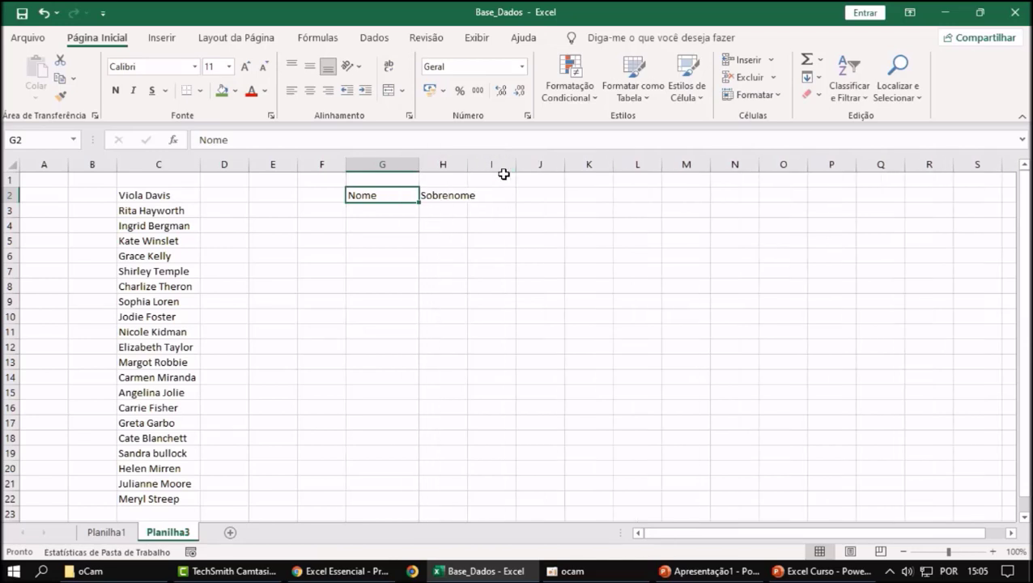
pyautogui.click(467, 166)
pyautogui.moveTo(465, 166); pyautogui.dragTo(478, 166)
pyautogui.click(448, 226)
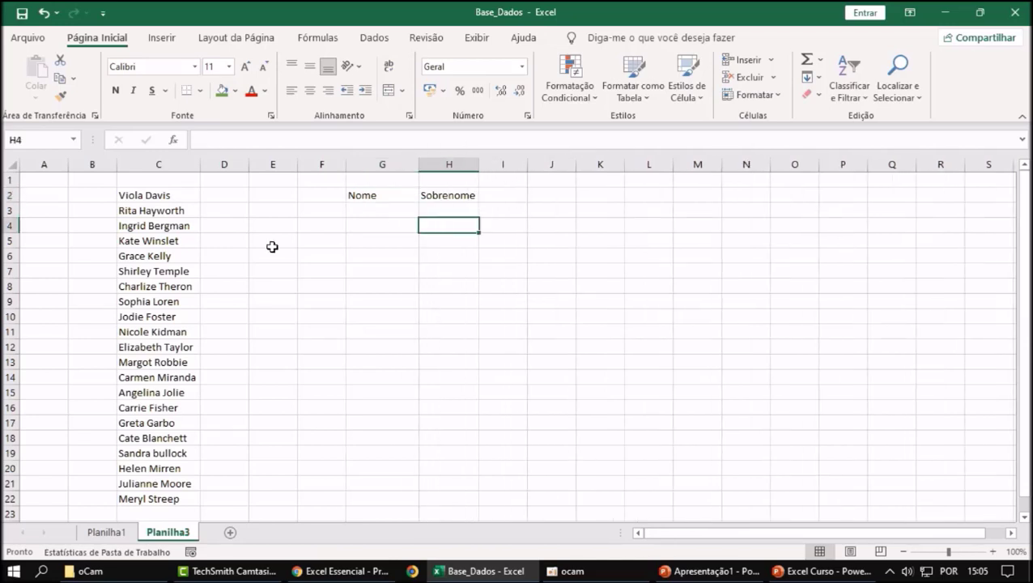
pyautogui.click(156, 196)
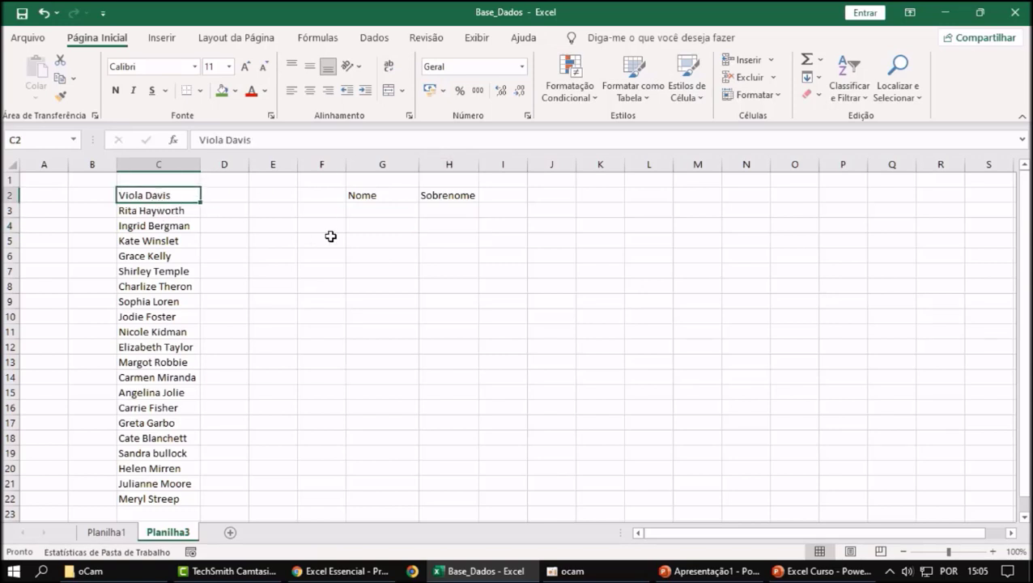
pyautogui.click(388, 216)
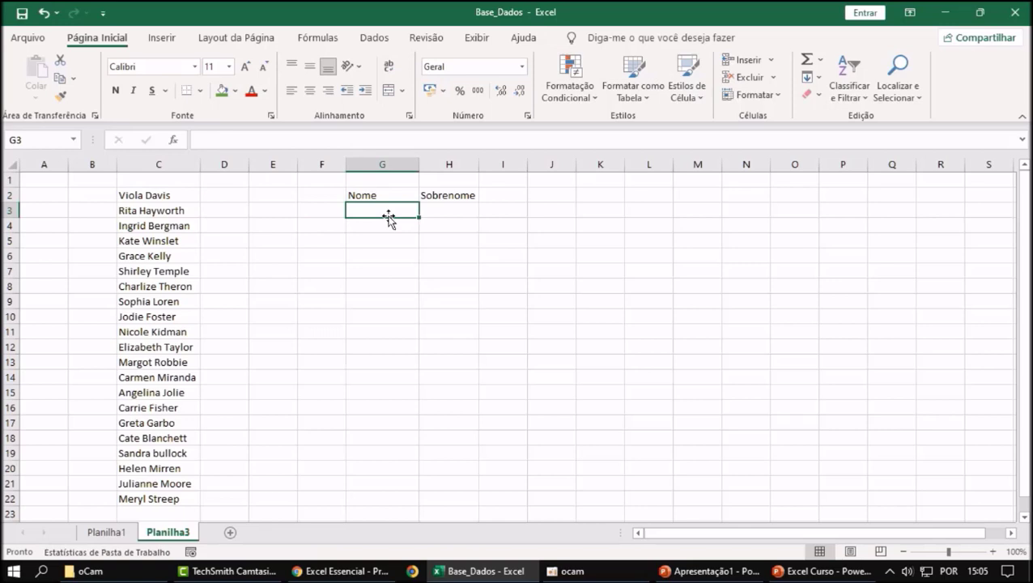
pyautogui.click(454, 218)
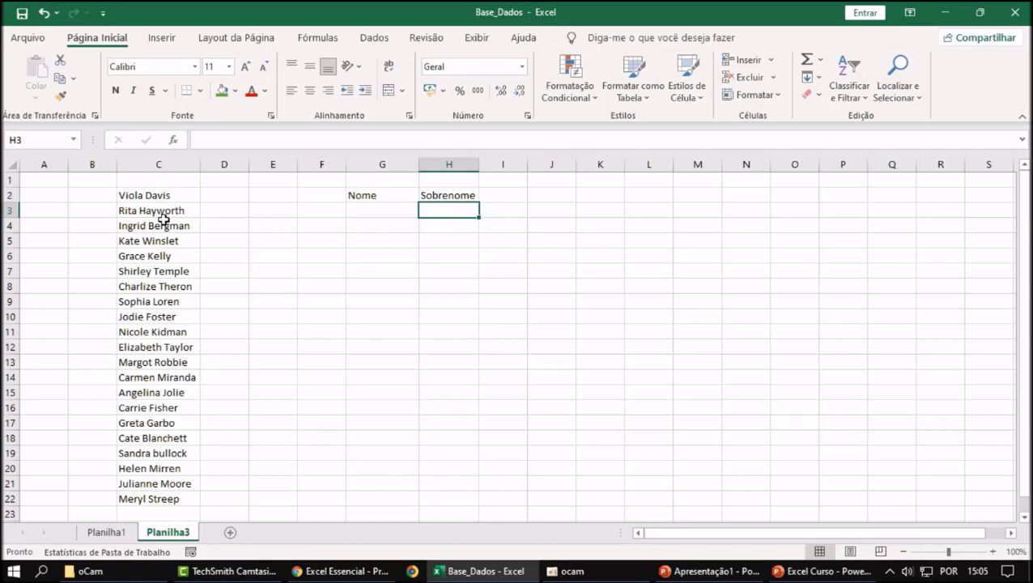
pyautogui.moveTo(146, 241); pyautogui.dragTo(143, 469)
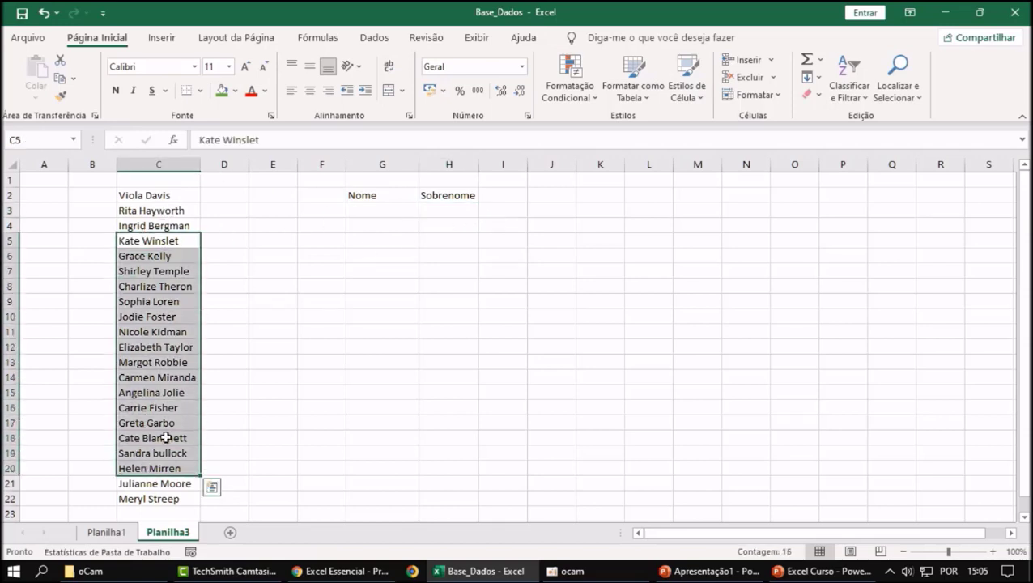
pyautogui.click(215, 368)
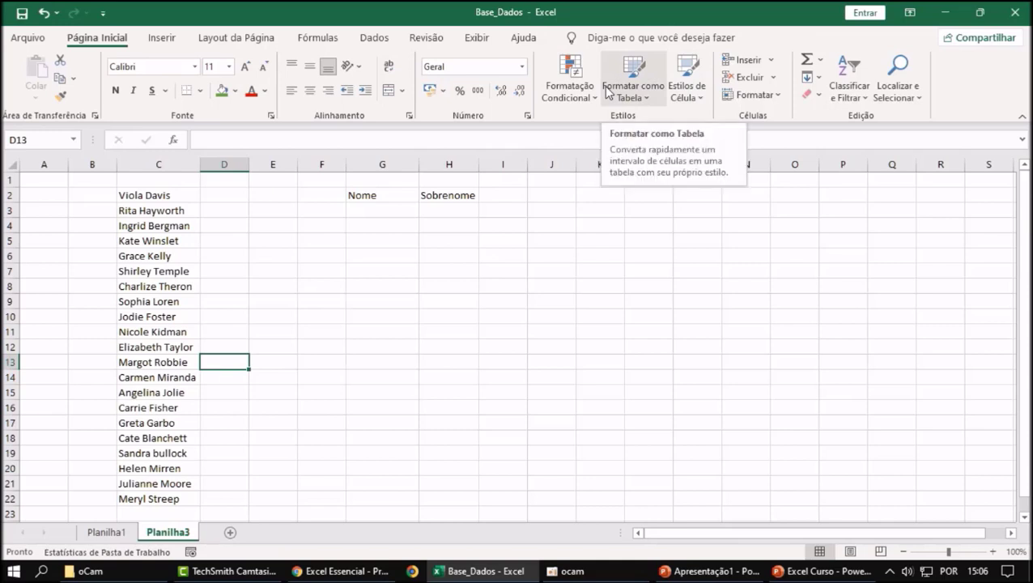
# Widen column C slightly to give the list of full names more room
pyautogui.click(267, 237)
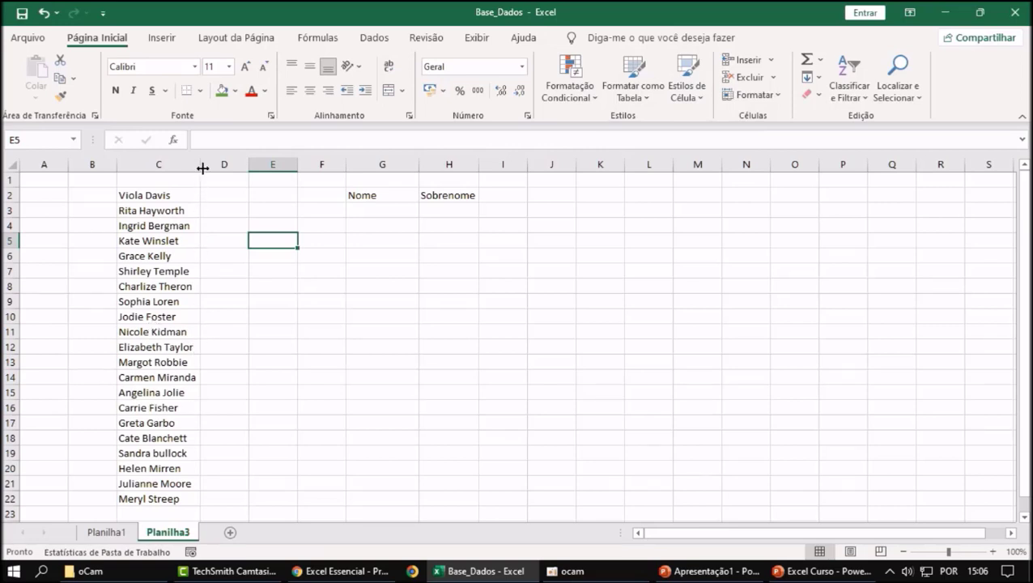
pyautogui.moveTo(201, 166); pyautogui.dragTo(216, 168)
pyautogui.click(254, 257)
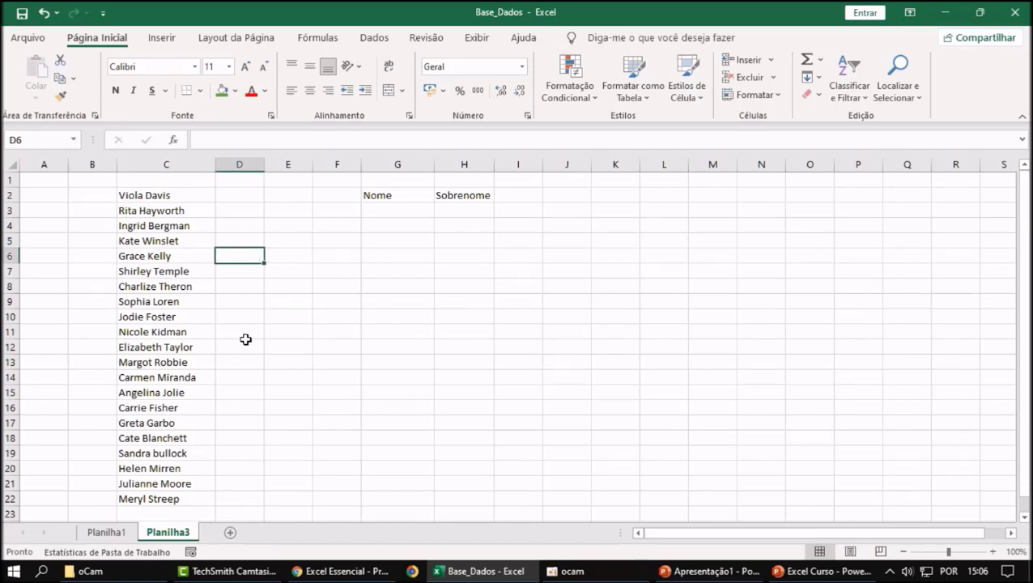
pyautogui.click(170, 272)
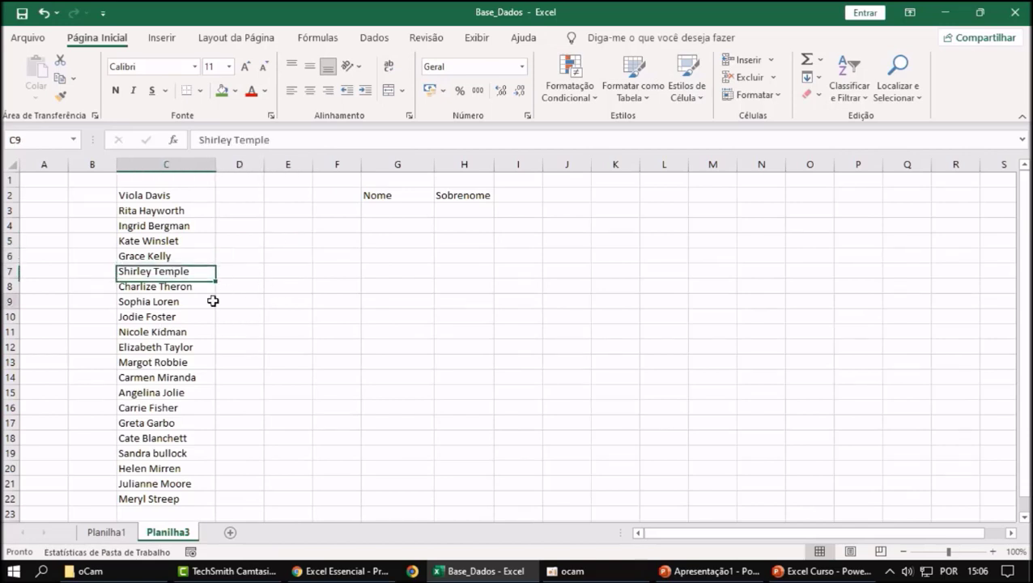
pyautogui.click(212, 301)
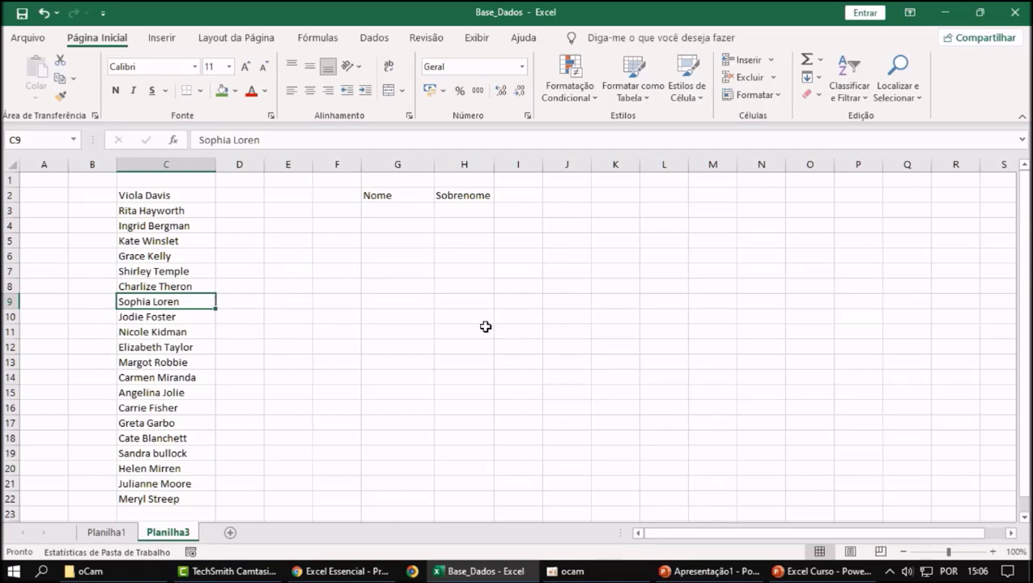
pyautogui.click(624, 327)
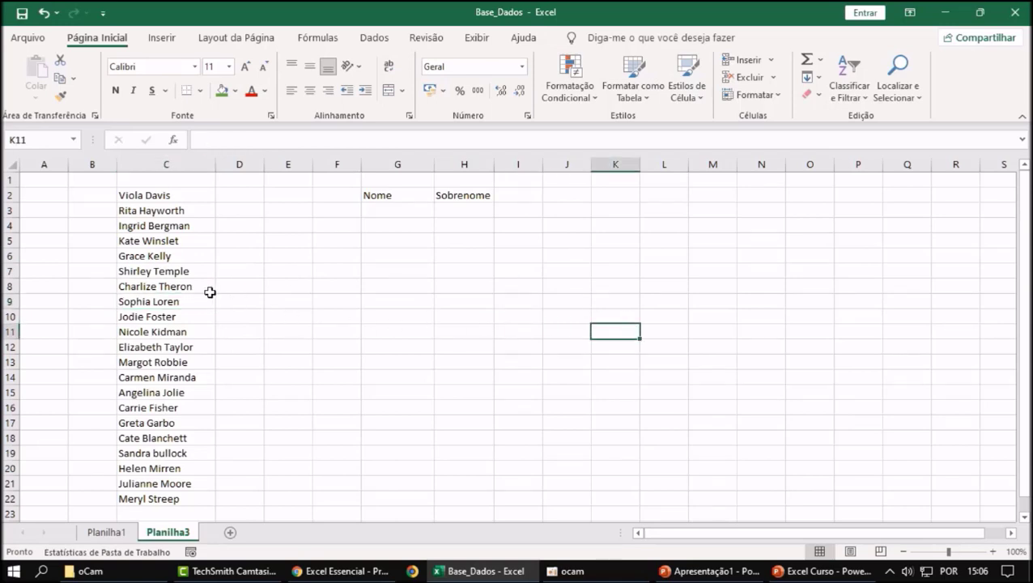
pyautogui.click(247, 224)
pyautogui.click(174, 162)
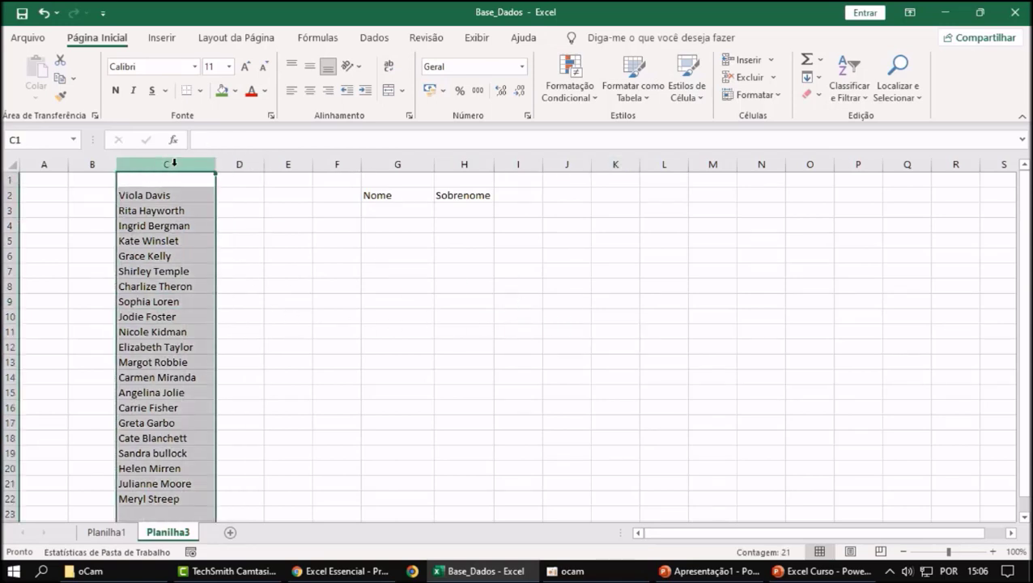
pyautogui.click(162, 361)
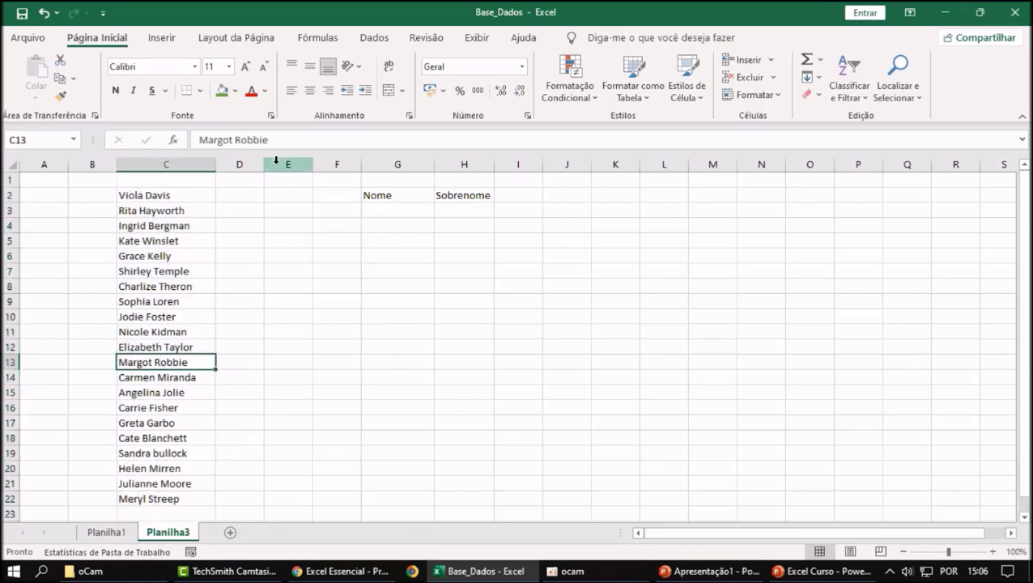
pyautogui.moveTo(252, 195); pyautogui.dragTo(242, 409)
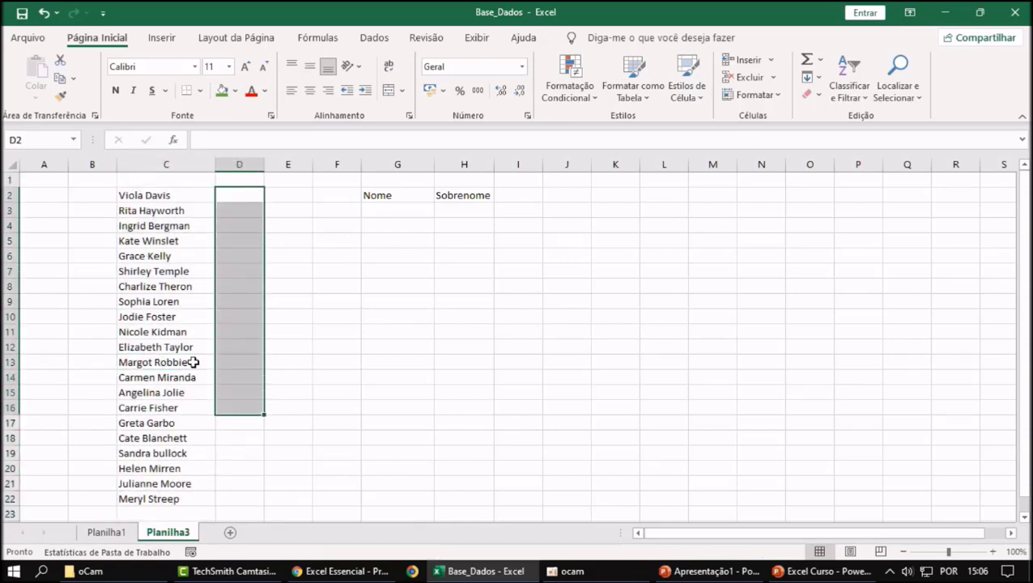
pyautogui.click(188, 362)
pyautogui.click(246, 275)
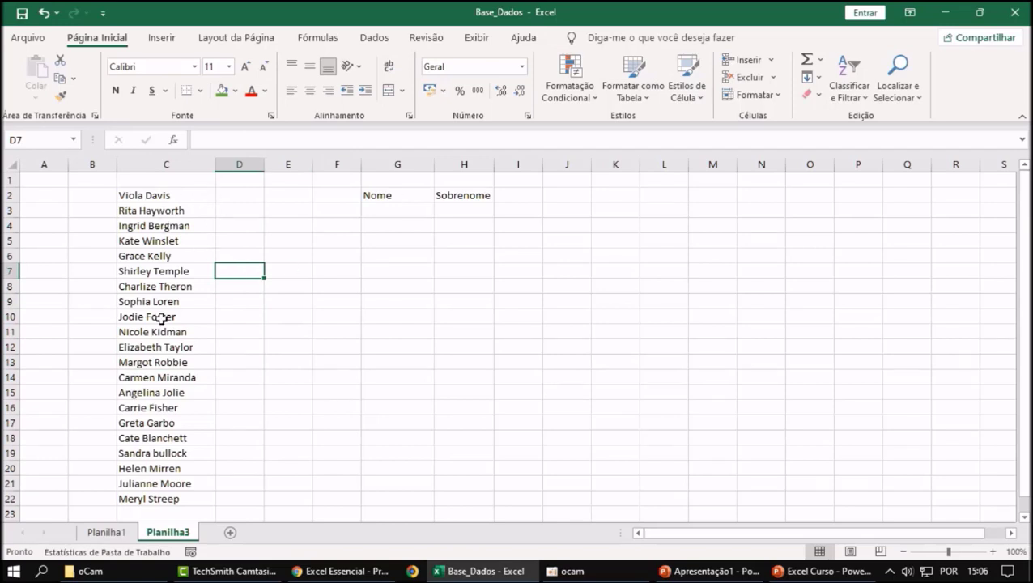
pyautogui.click(161, 195)
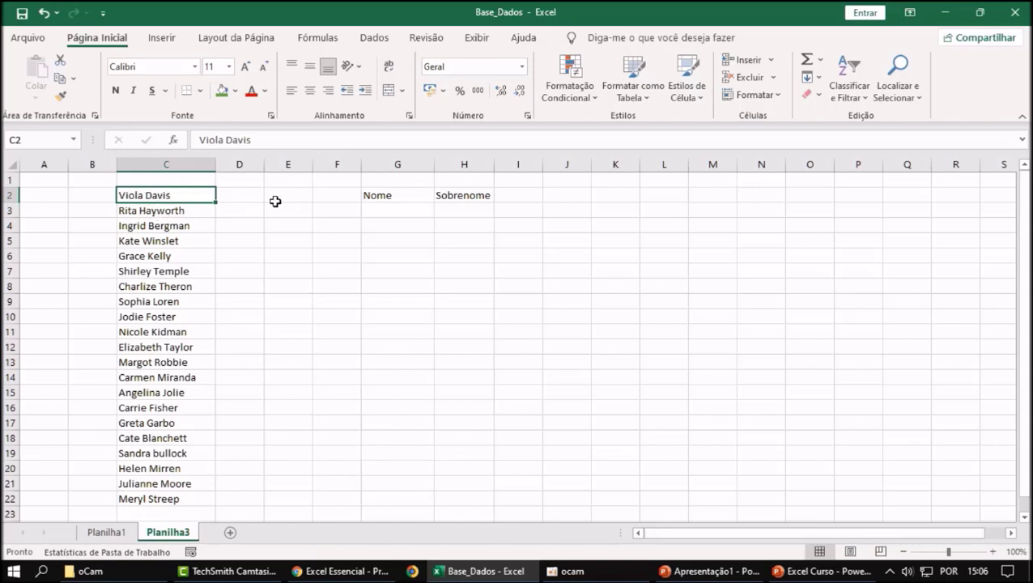
# Enter the surname "Davis" in D2 beside the first full name
pyautogui.click(234, 194)
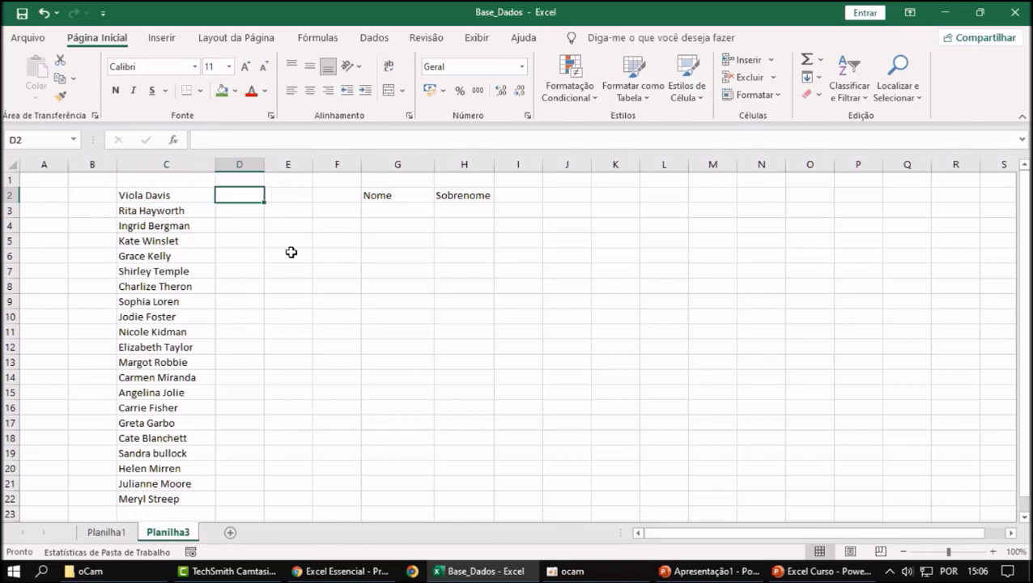
pyautogui.write('Davis')
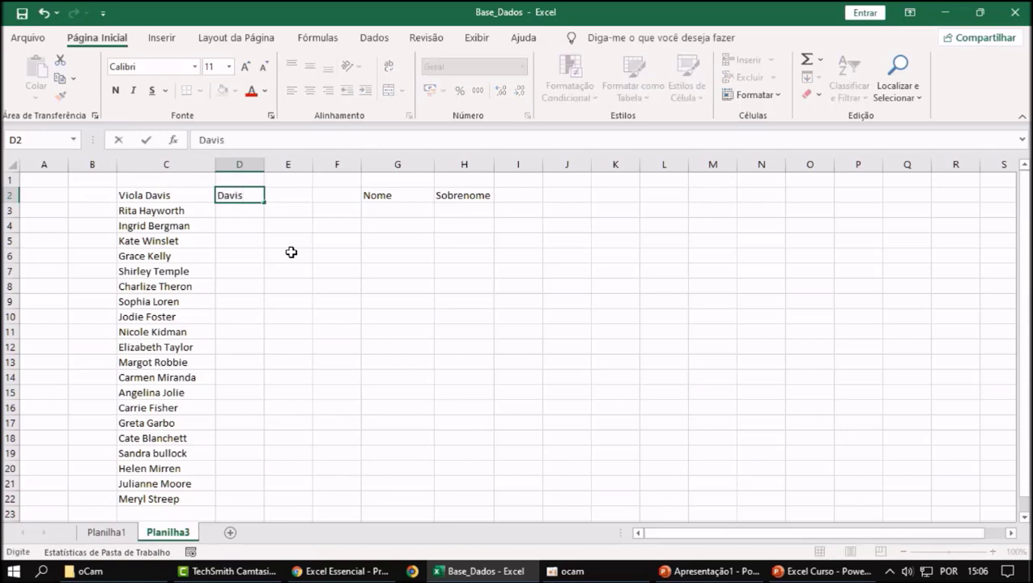
pyautogui.press('Return')
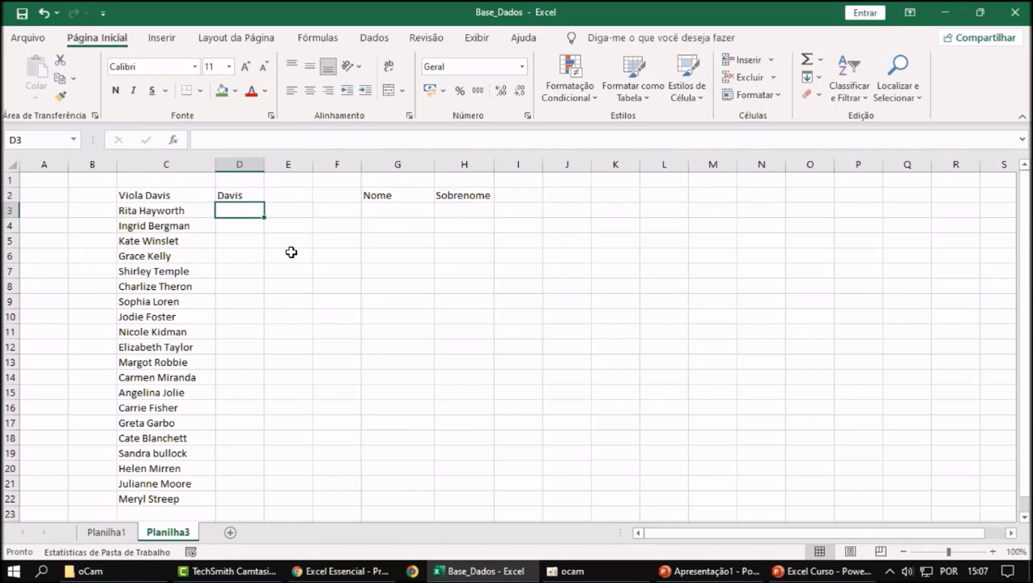
# Find the Flash Fill (Preenchimento Relâmpago) command among the data tools and read its description
pyautogui.click(381, 45)
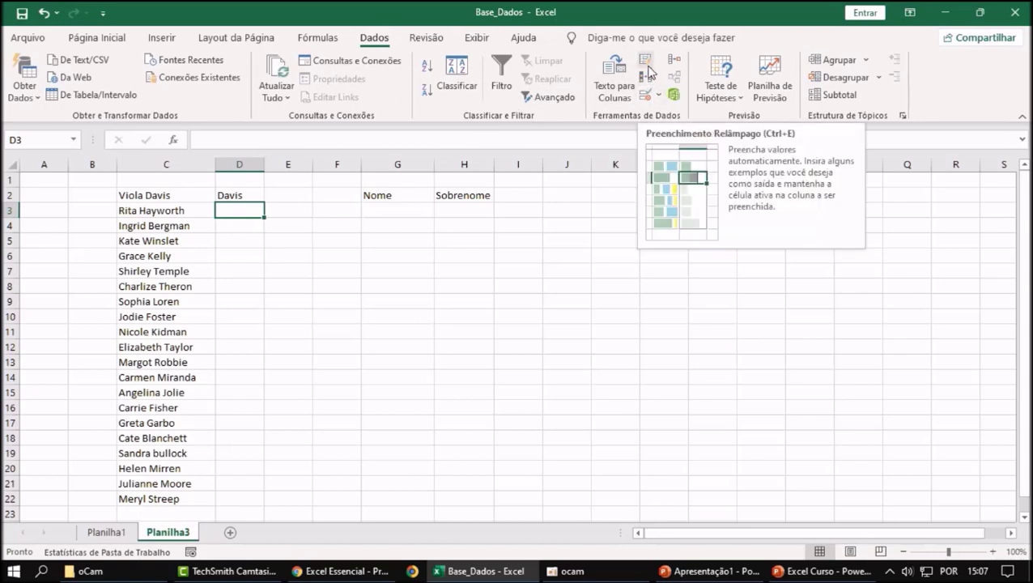
pyautogui.click(557, 335)
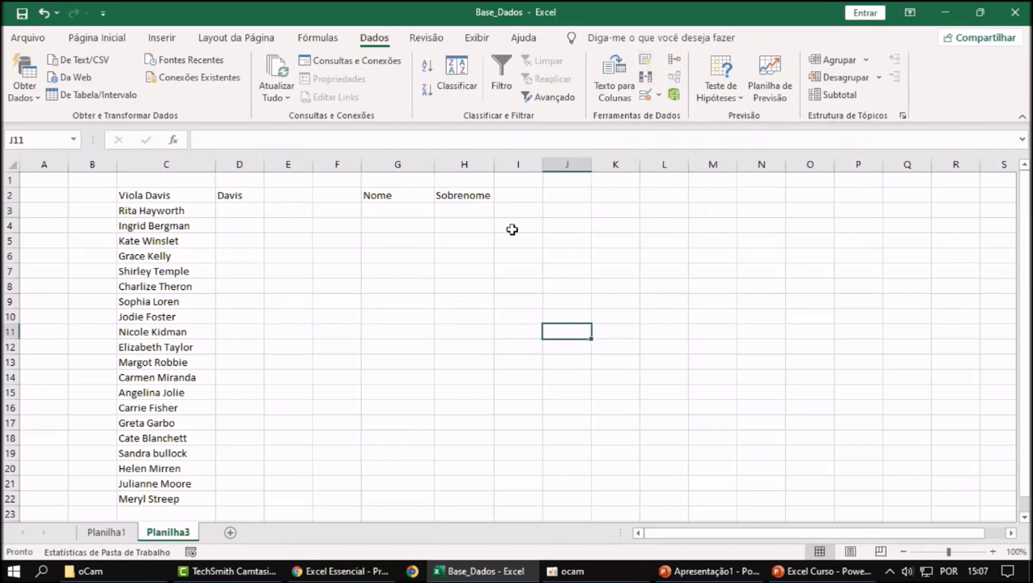
pyautogui.click(234, 213)
pyautogui.click(235, 196)
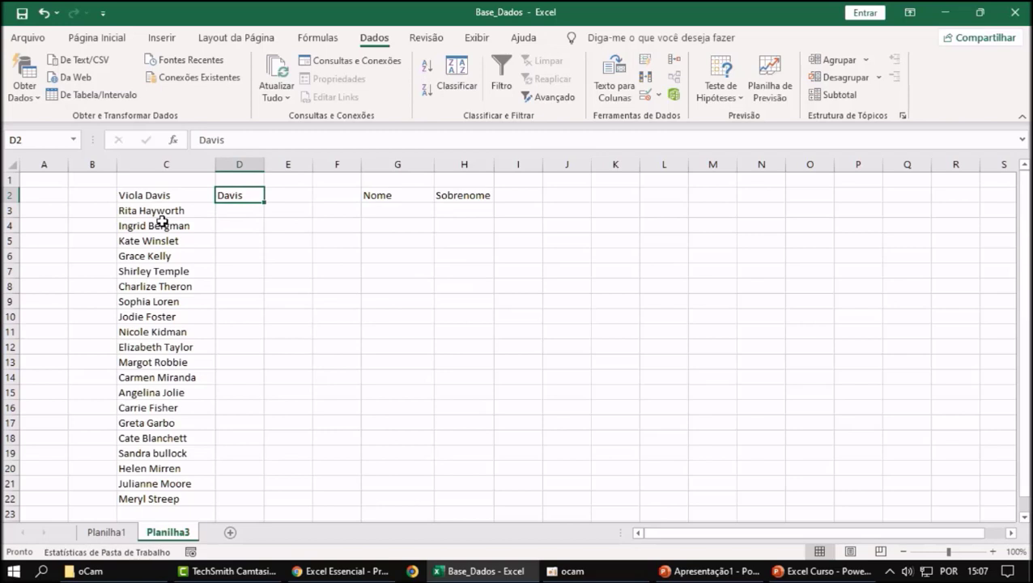
pyautogui.click(236, 211)
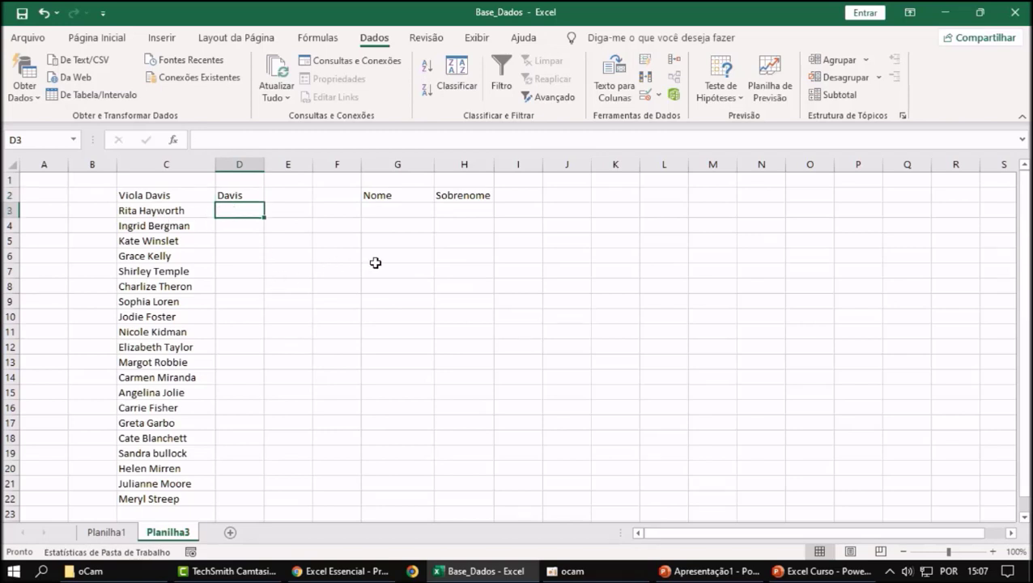
pyautogui.write('Hayworth')
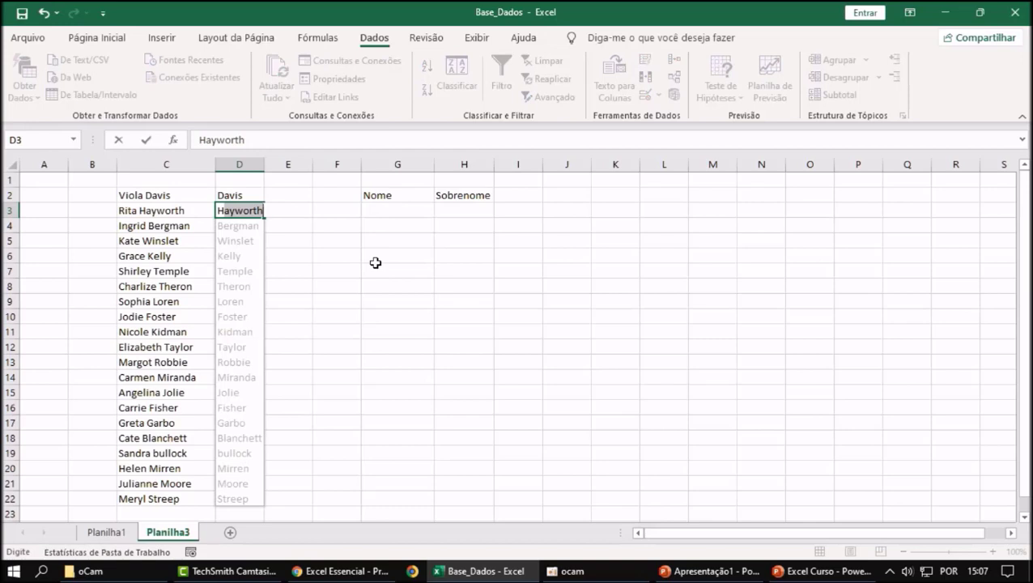
pyautogui.press('BackSpace')
pyautogui.press('BackSpace')
pyautogui.press('BackSpace')
pyautogui.press('BackSpace')
pyautogui.press('BackSpace')
pyautogui.press('BackSpace')
pyautogui.press('BackSpace')
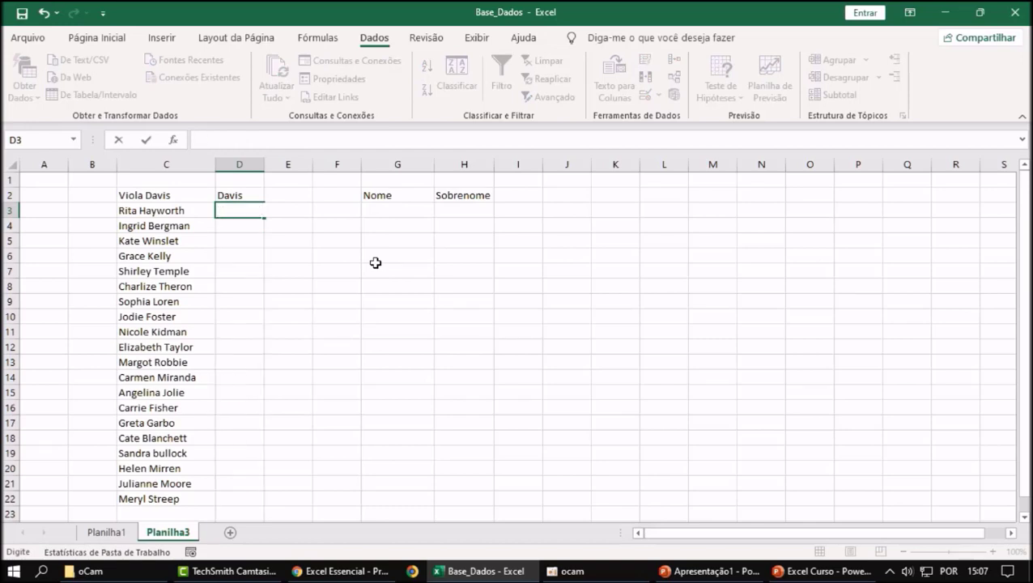
# Enter "Hayworth" in D3 and accept the Flash Fill suggestion to fill the surnames down to D22
pyautogui.write('Hayworth')
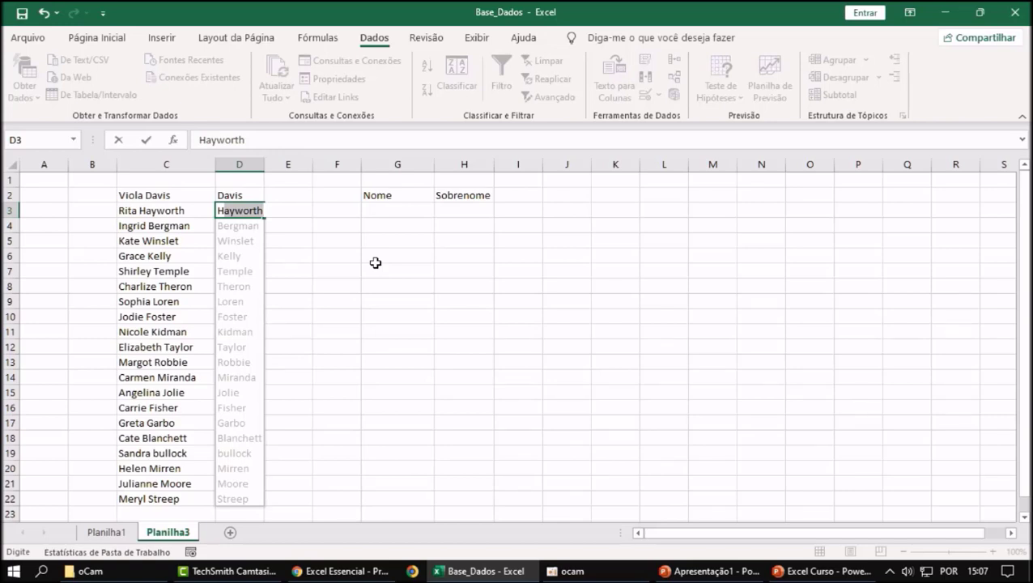
pyautogui.press('Return')
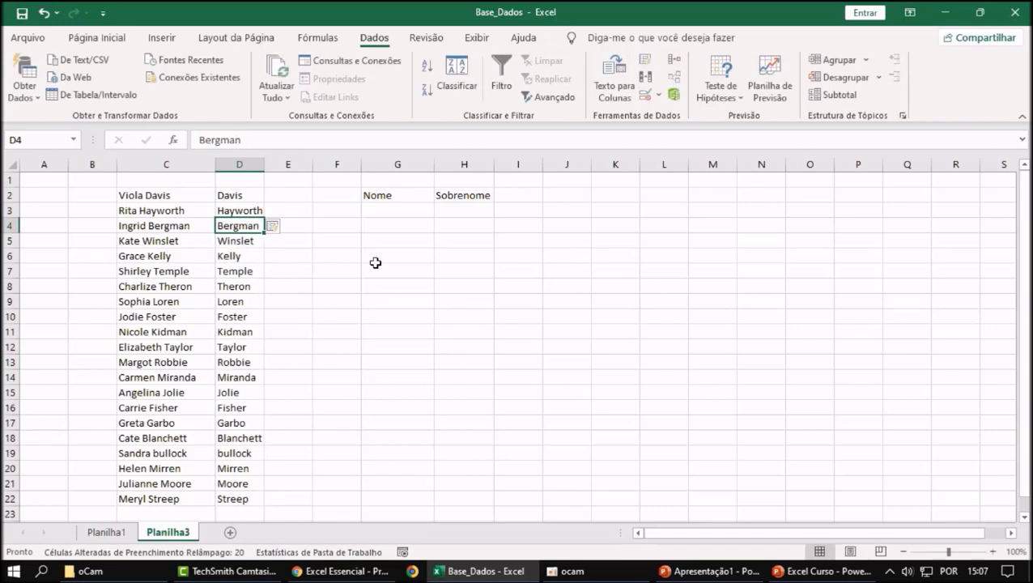
pyautogui.click(277, 230)
pyautogui.click(315, 228)
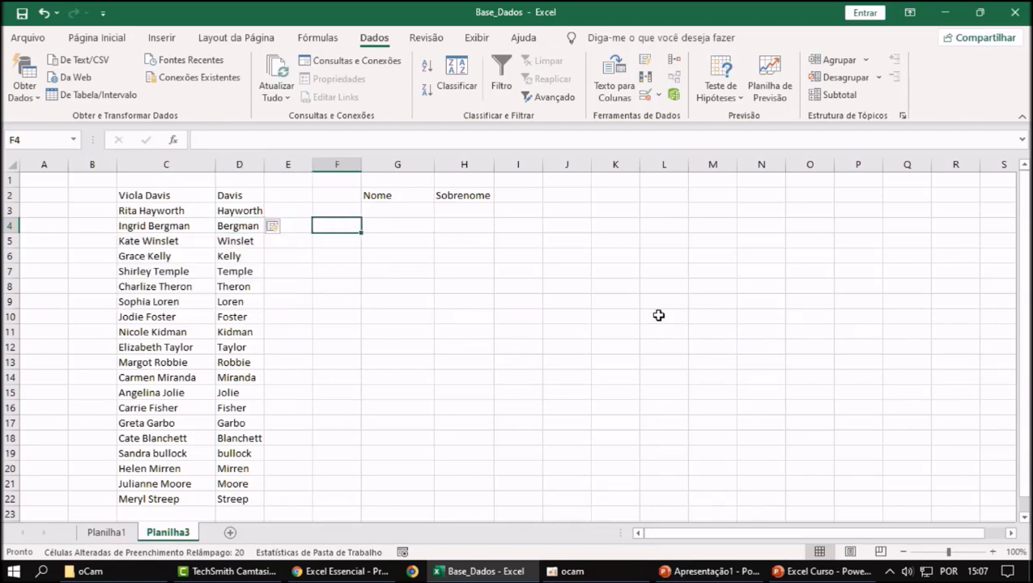
# Enter 20 in L3, copy it down through L15, and view the Quick Analysis options for the range
pyautogui.click(664, 212)
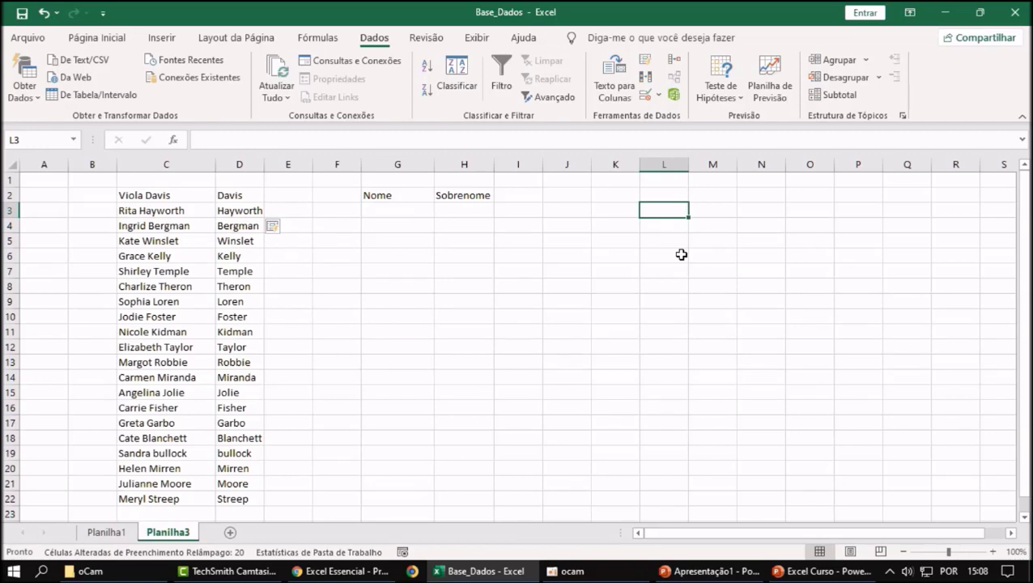
pyautogui.write('20')
pyautogui.press('Return')
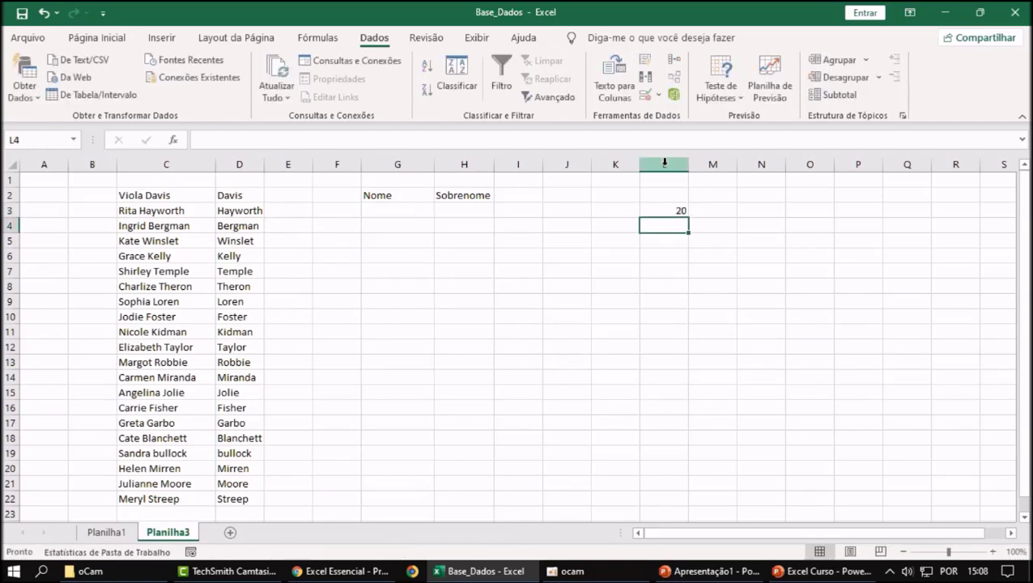
pyautogui.click(674, 210)
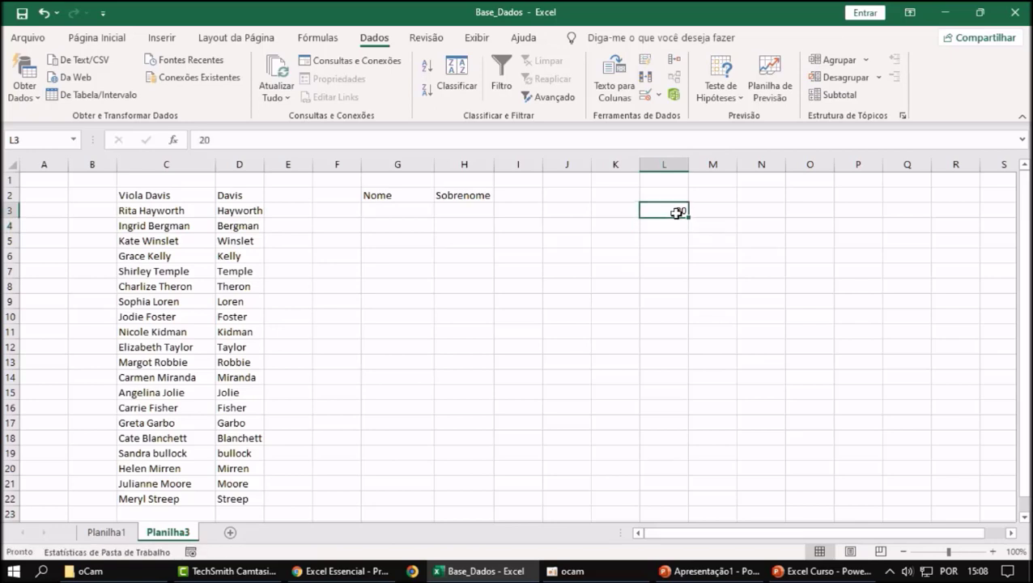
pyautogui.moveTo(689, 225); pyautogui.dragTo(690, 396)
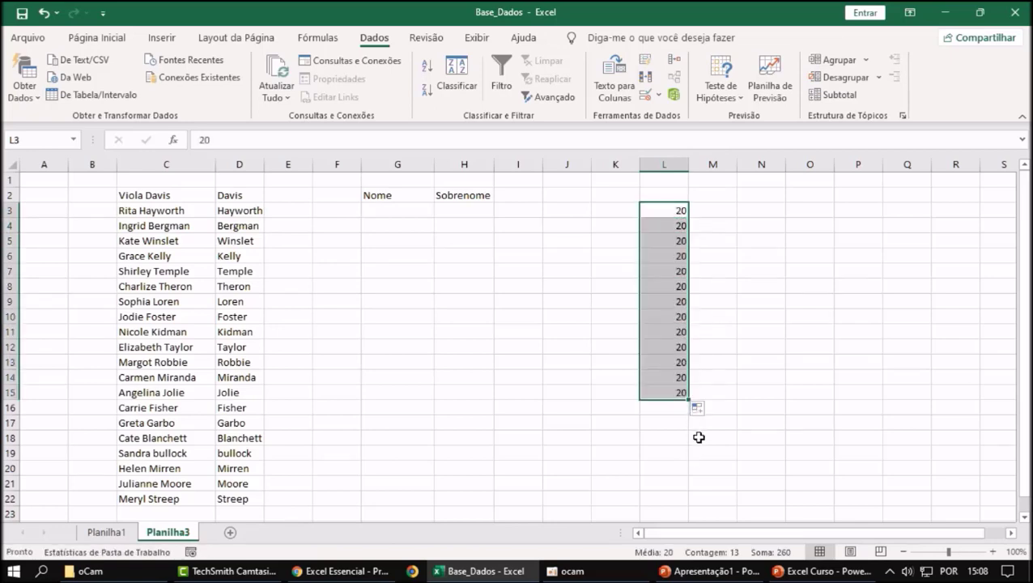
pyautogui.hotkey('ctrl', 'q')
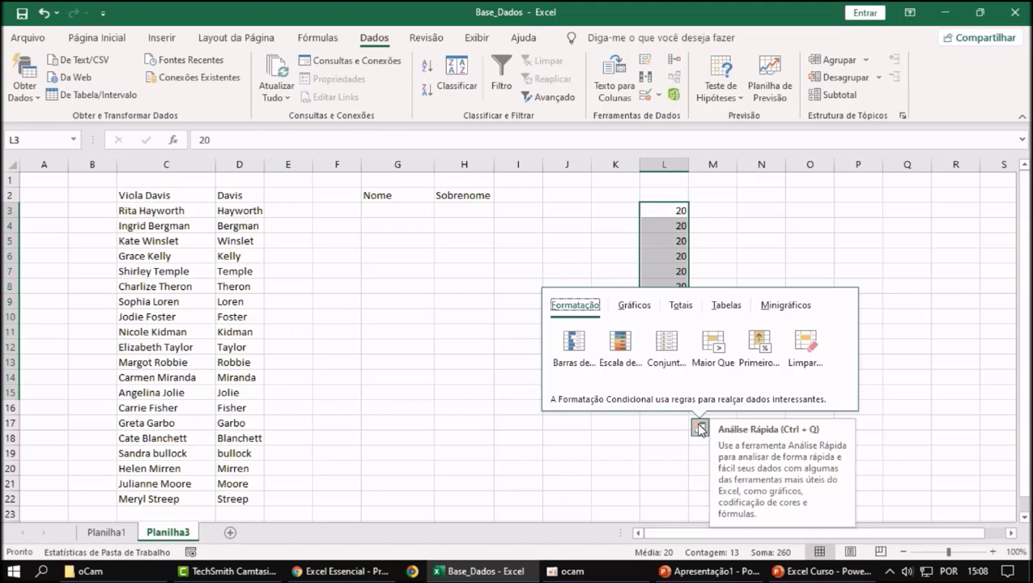
pyautogui.click(629, 426)
# Clear the test values of 20 from L3:L15
pyautogui.moveTo(784, 442); pyautogui.dragTo(640, 191)
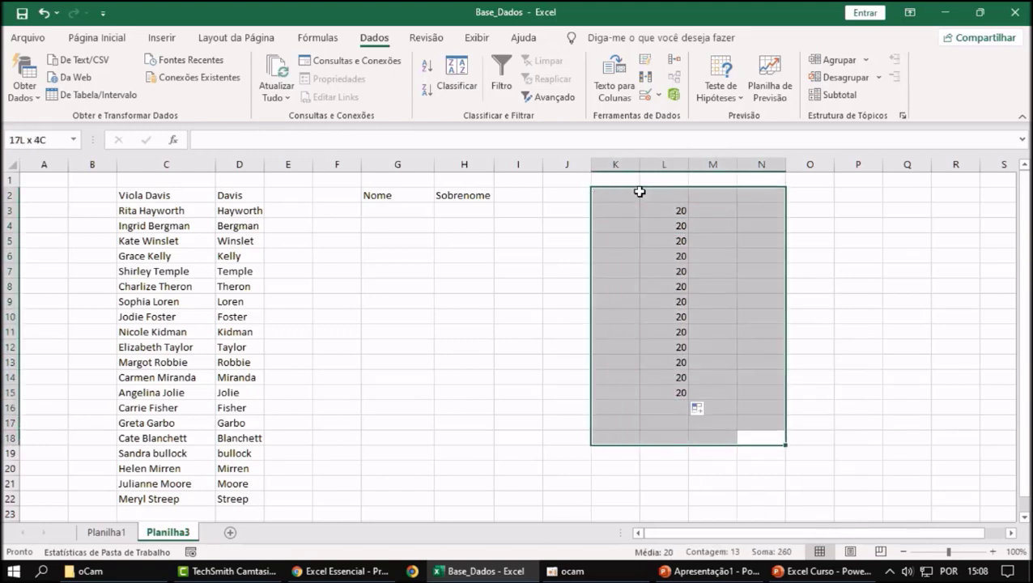
pyautogui.press('Delete')
pyautogui.click(464, 271)
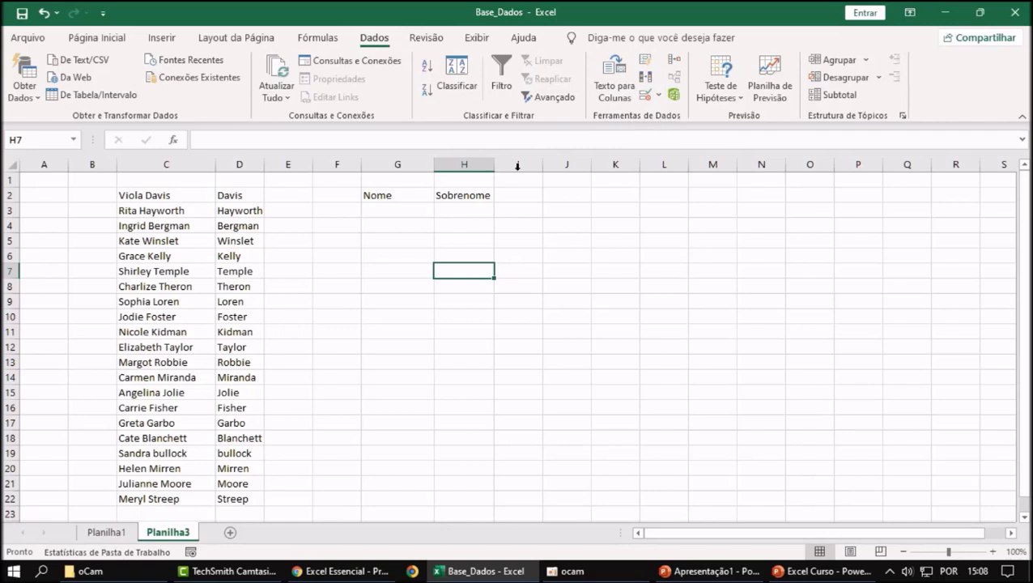
# Review the description of the Flash Fill (Preenchimento Relâmpago) command again
pyautogui.click(81, 40)
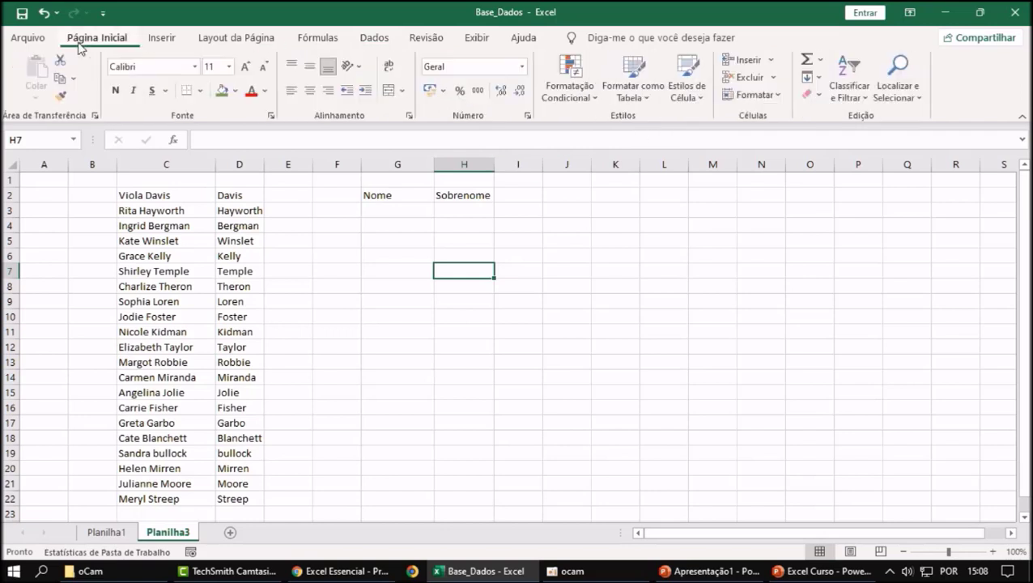
pyautogui.click(358, 38)
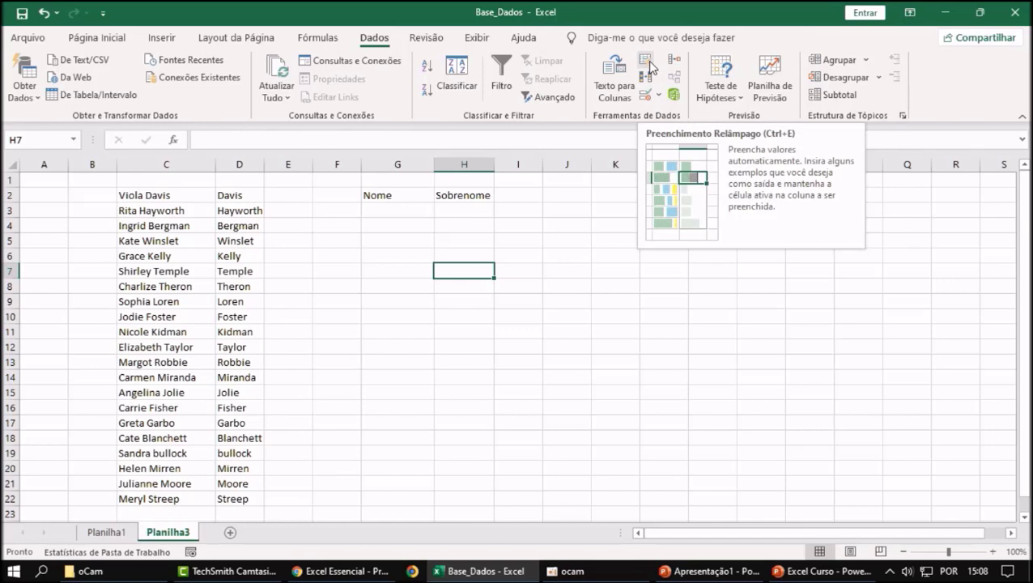
pyautogui.click(427, 379)
# Clear the surnames from D2:D22
pyautogui.moveTo(259, 195); pyautogui.dragTo(233, 502)
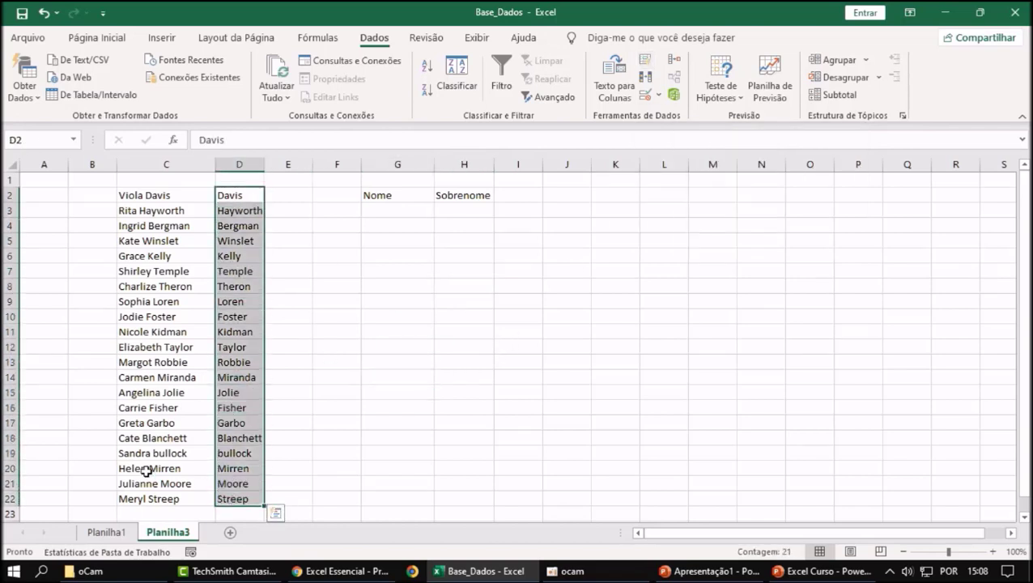
pyautogui.press('Delete')
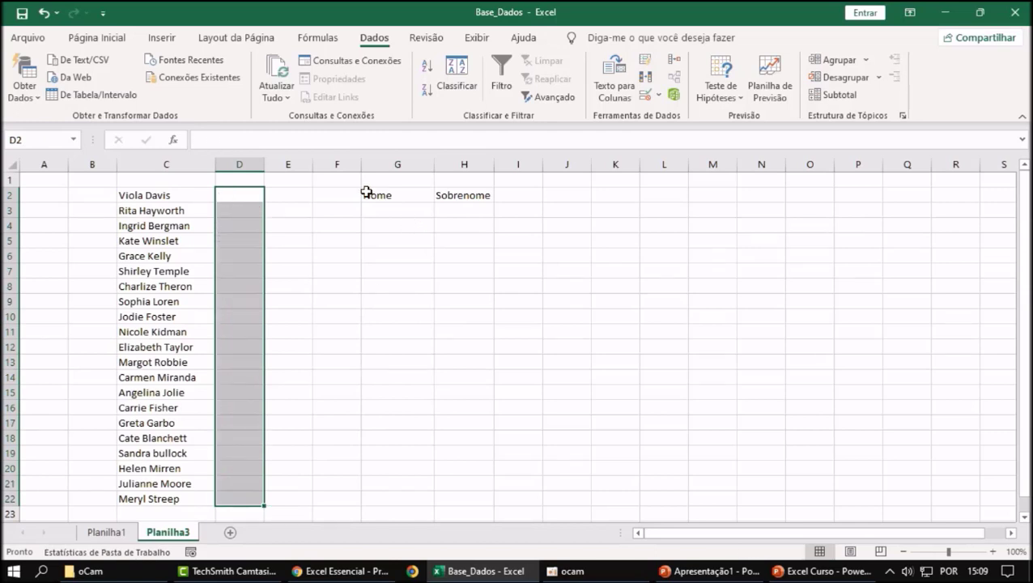
# Enter "Viola" in D2 and "Rita" in D3, accepting the Flash Fill suggestion to fill the first names down to D22
pyautogui.click(148, 198)
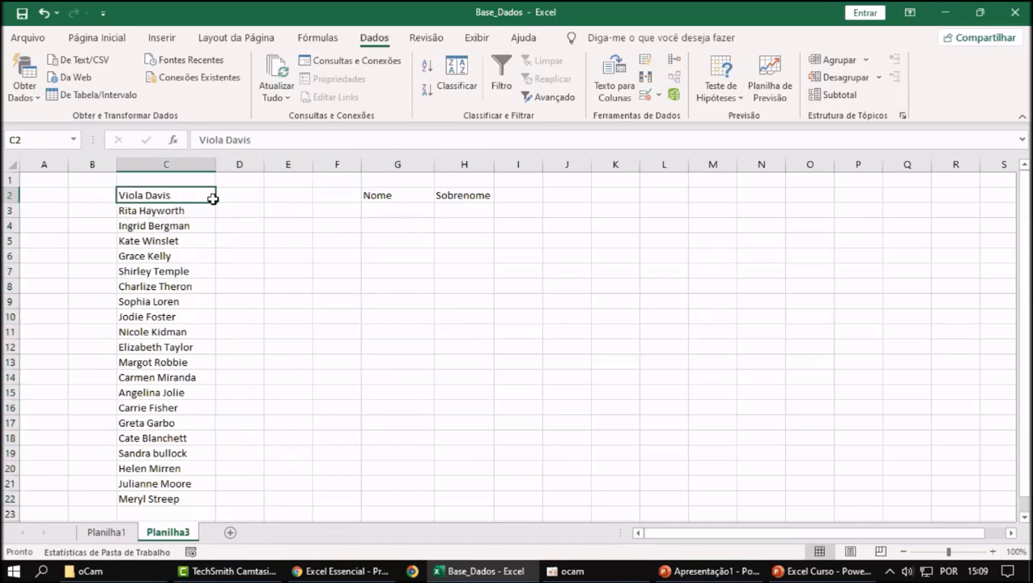
pyautogui.click(252, 198)
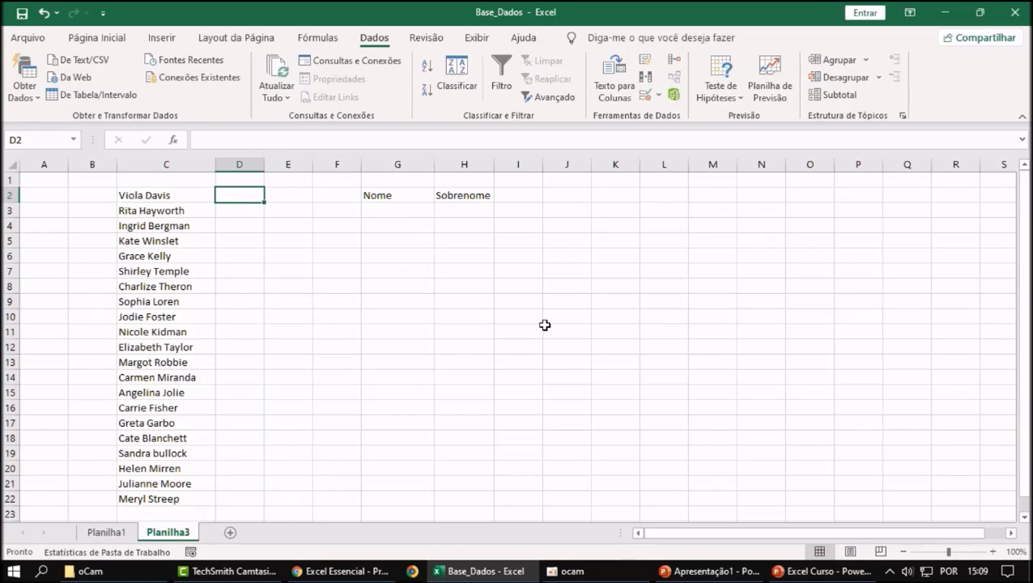
pyautogui.write('Viola')
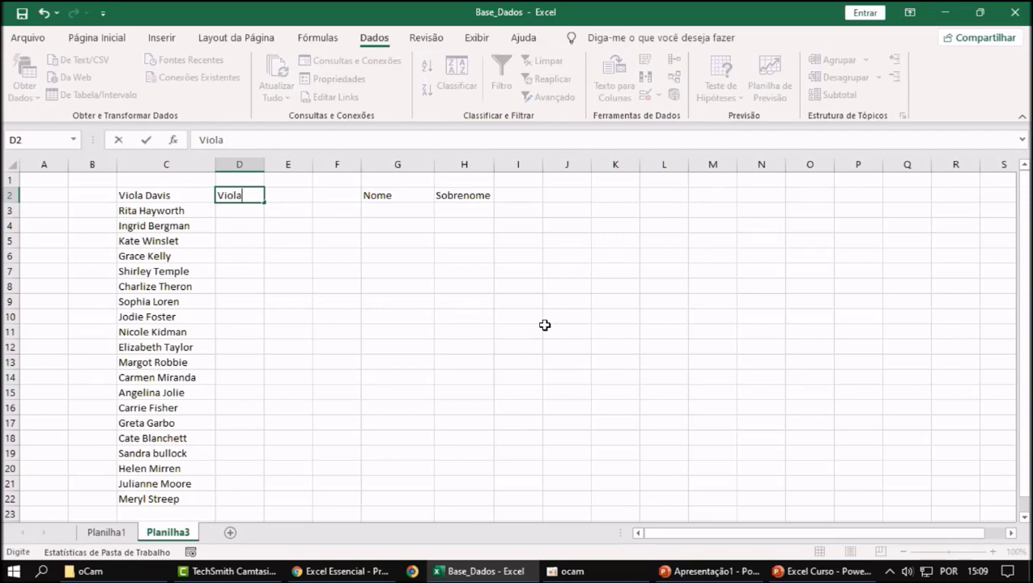
pyautogui.press('Return')
pyautogui.write('Rita')
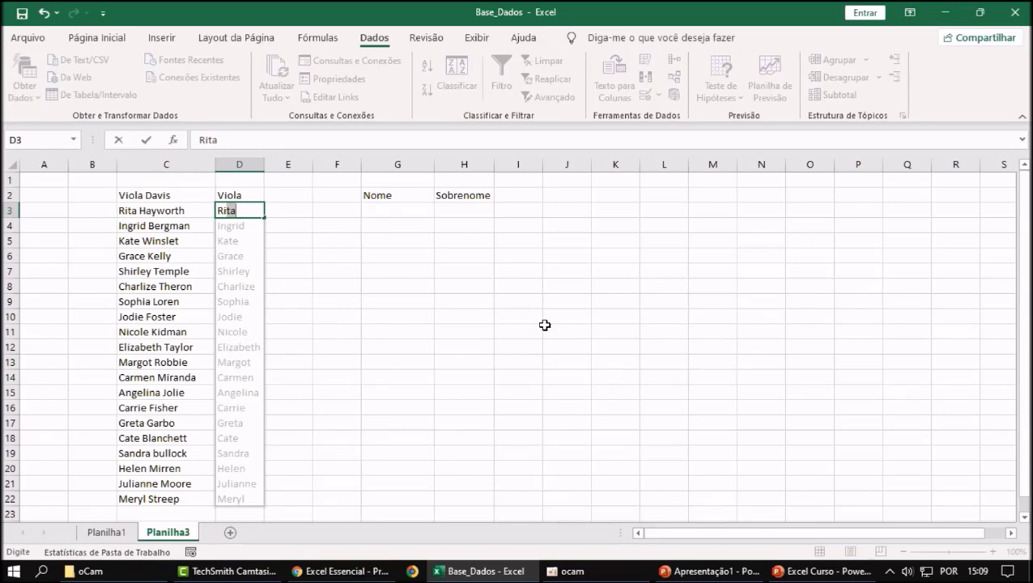
pyautogui.press('Return')
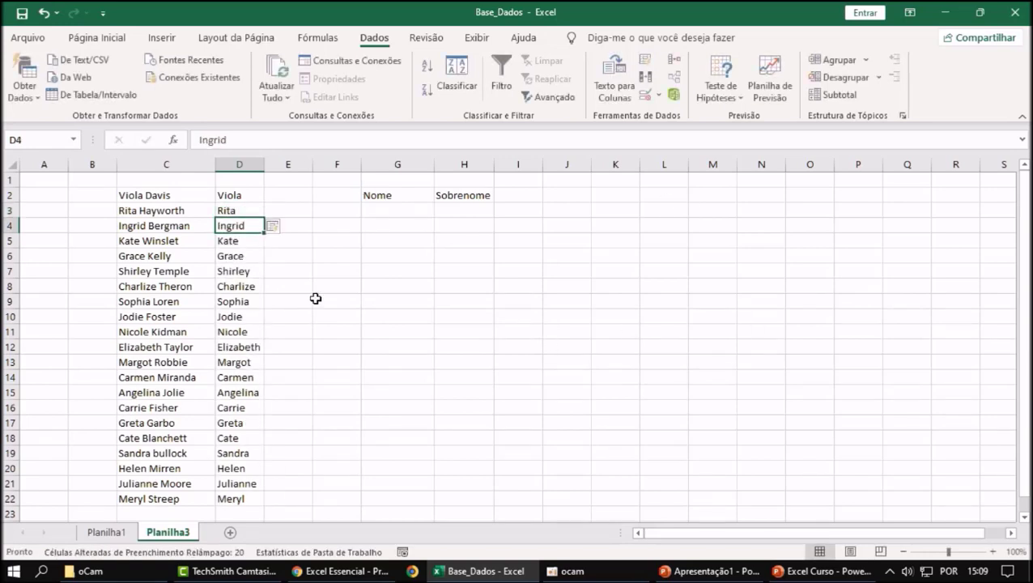
# Compare the full names in C2:C22 with the first names in column D
pyautogui.click(159, 197)
pyautogui.moveTo(159, 196); pyautogui.dragTo(164, 497)
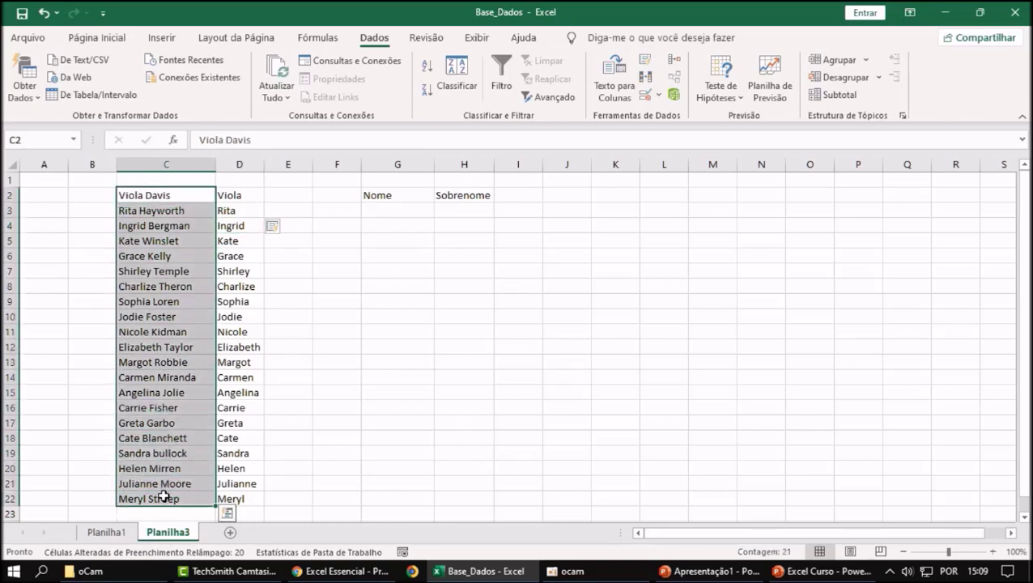
pyautogui.click(518, 359)
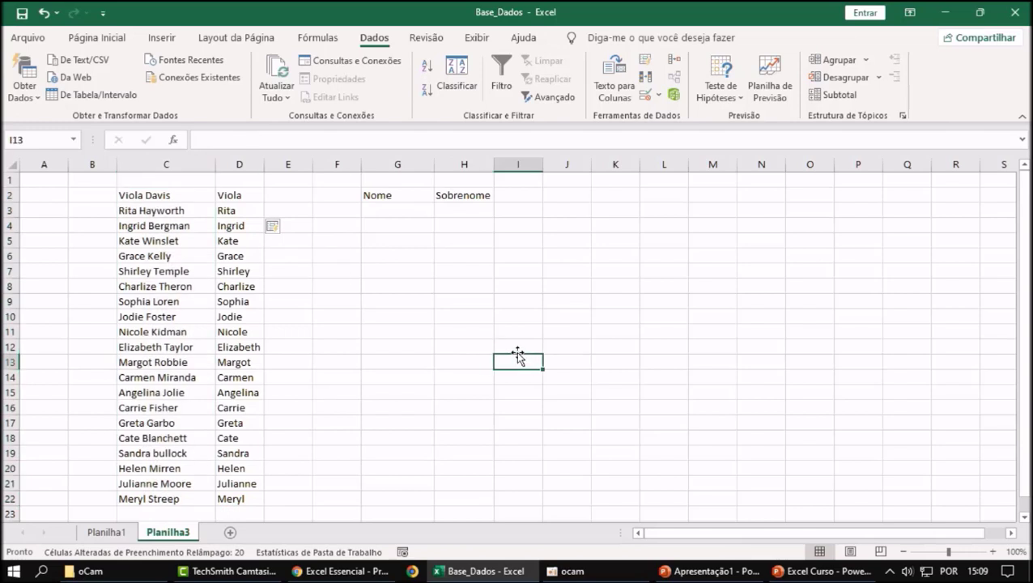
# Locate the Flash Fill (Preenchimento Relâmpago) command among the data tools and read its description
pyautogui.click(490, 40)
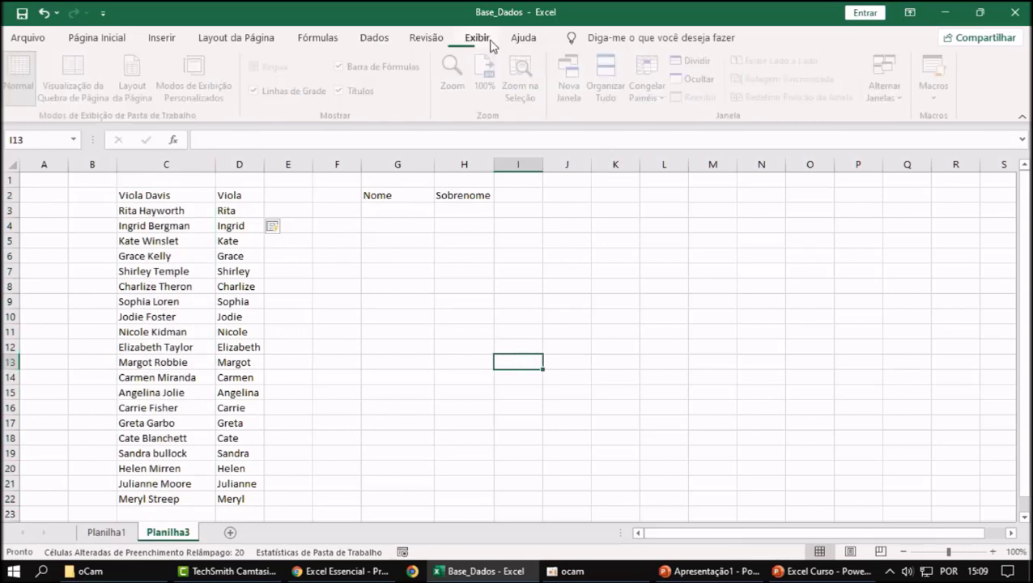
pyautogui.click(374, 38)
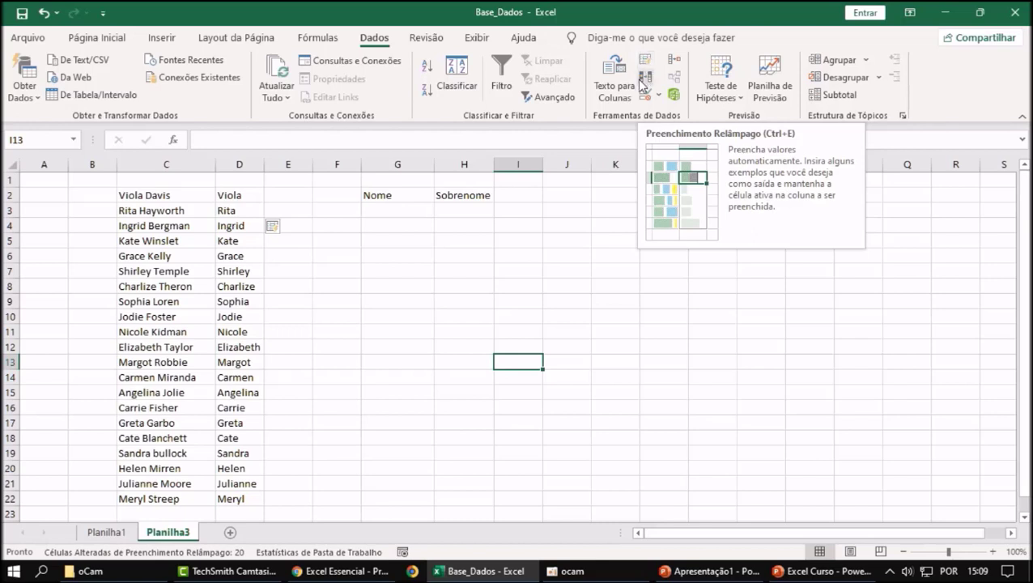
pyautogui.click(652, 332)
pyautogui.click(577, 346)
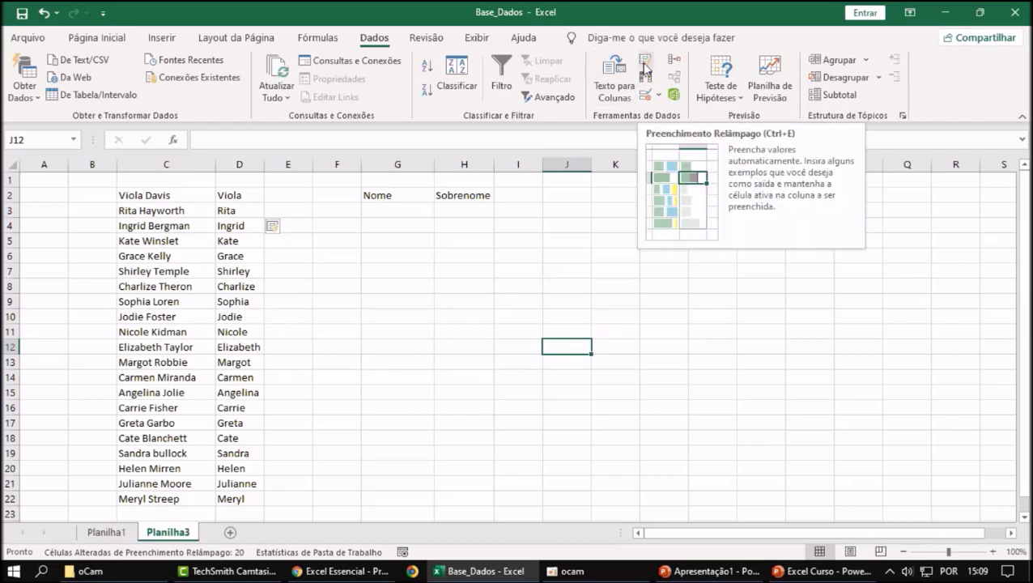
pyautogui.click(467, 405)
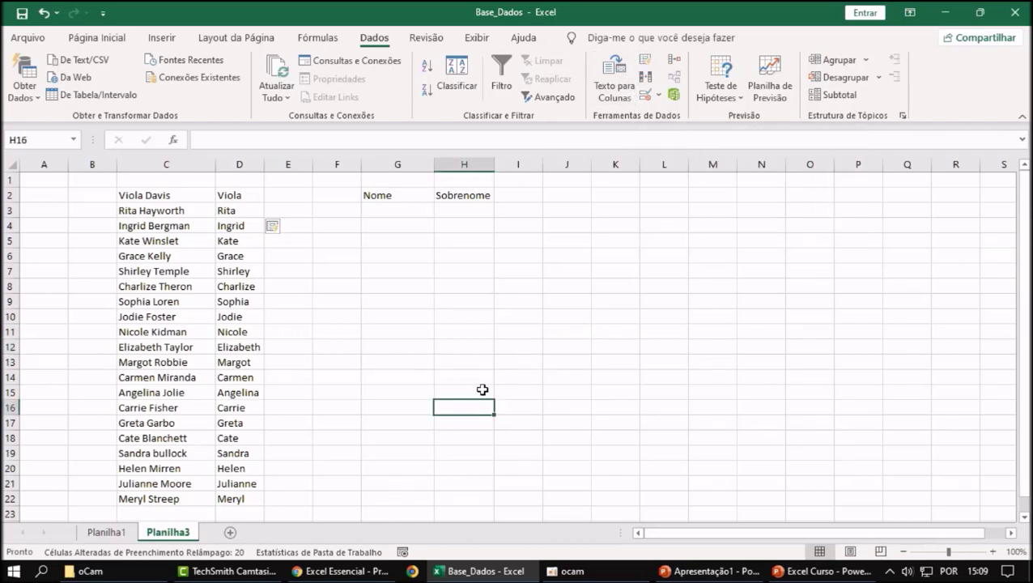
pyautogui.click(411, 306)
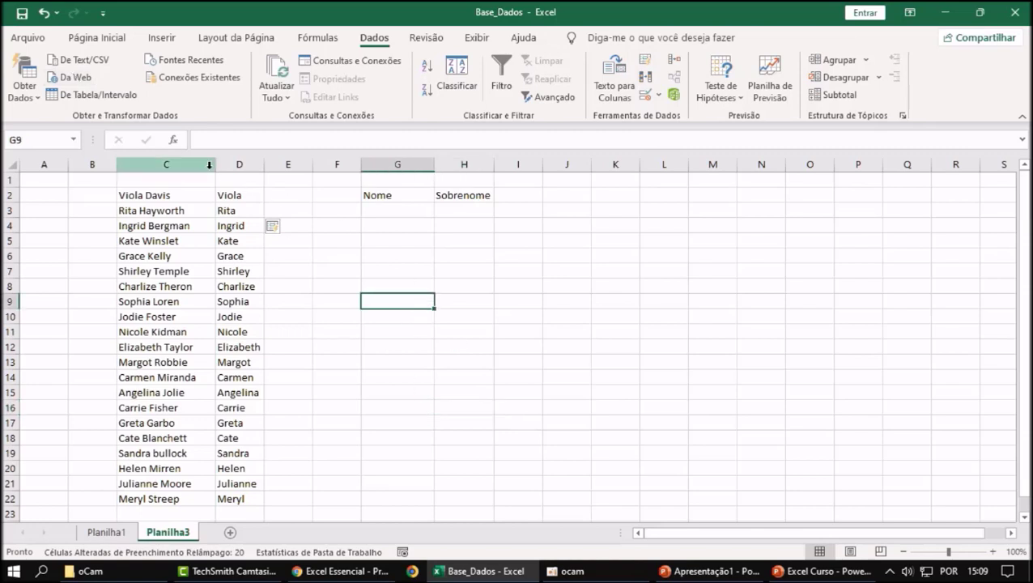
pyautogui.click(28, 38)
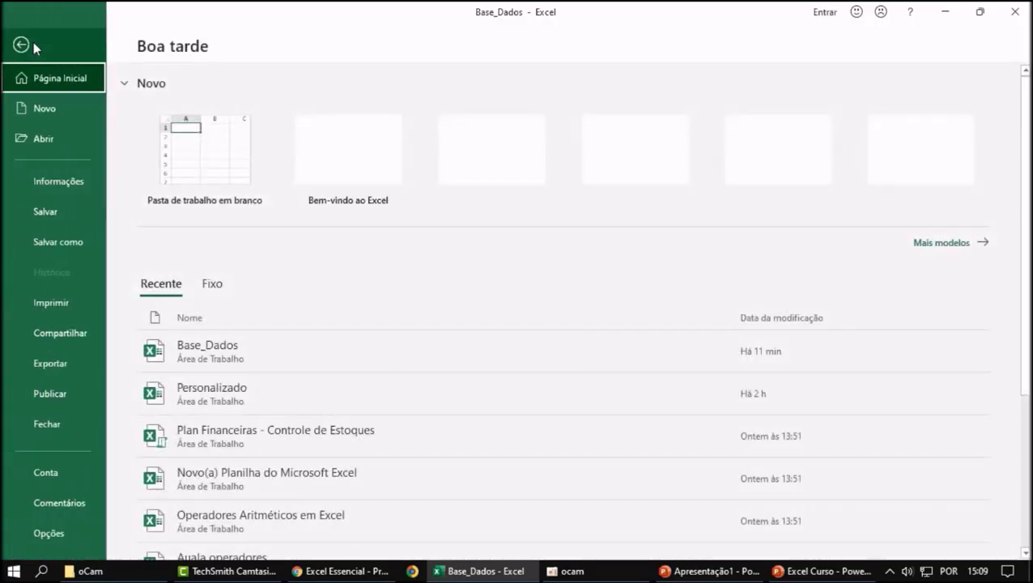
pyautogui.click(12, 46)
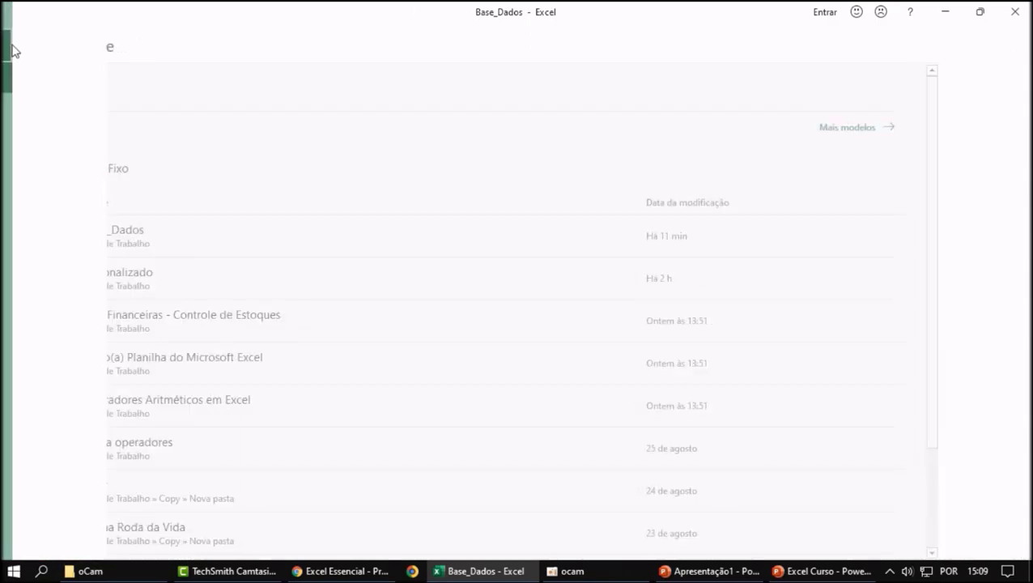
pyautogui.click(566, 285)
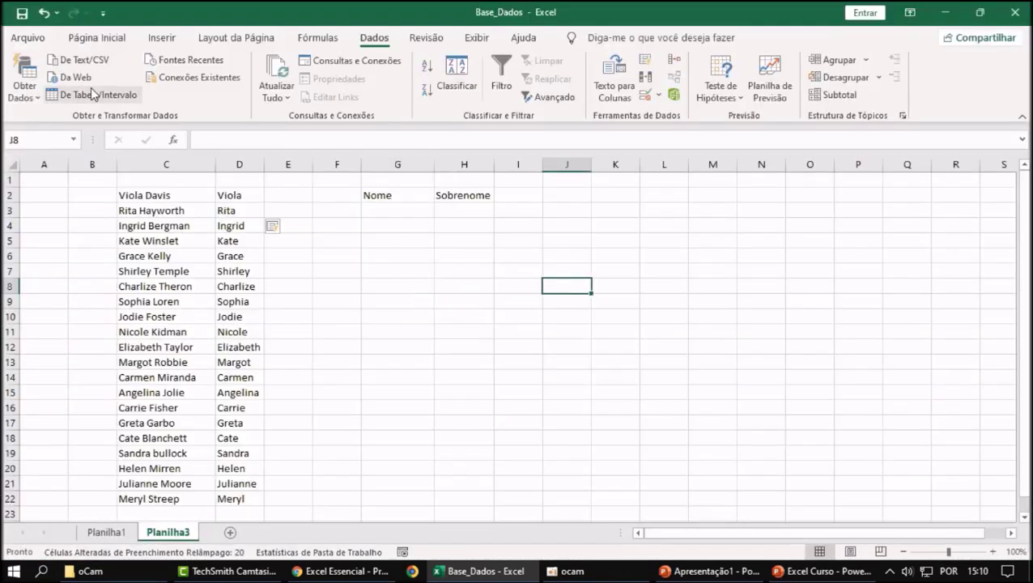
# Open the Excel Options beside the name list and display the Advanced (Avançado) editing settings
pyautogui.click(27, 39)
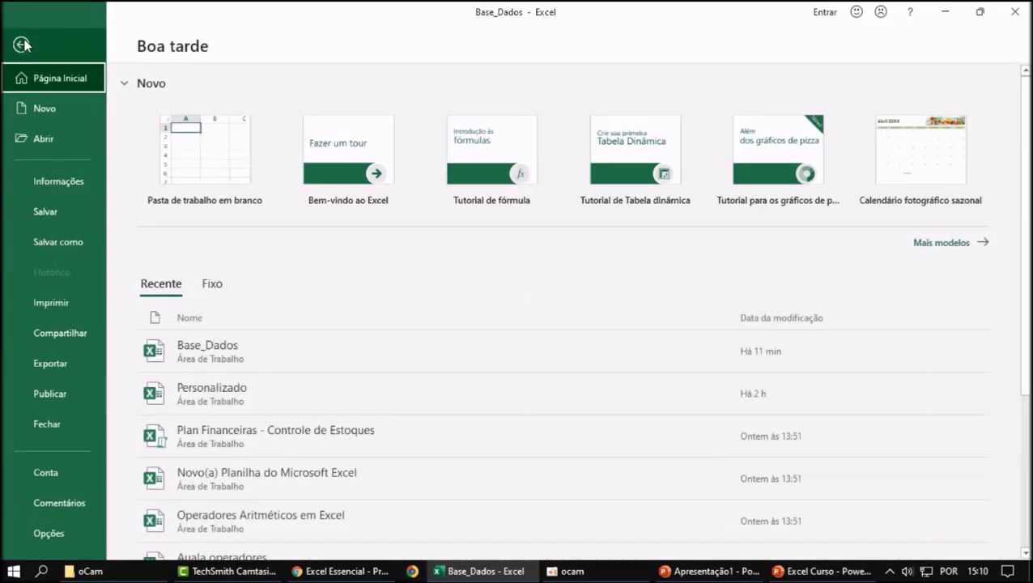
pyautogui.click(65, 536)
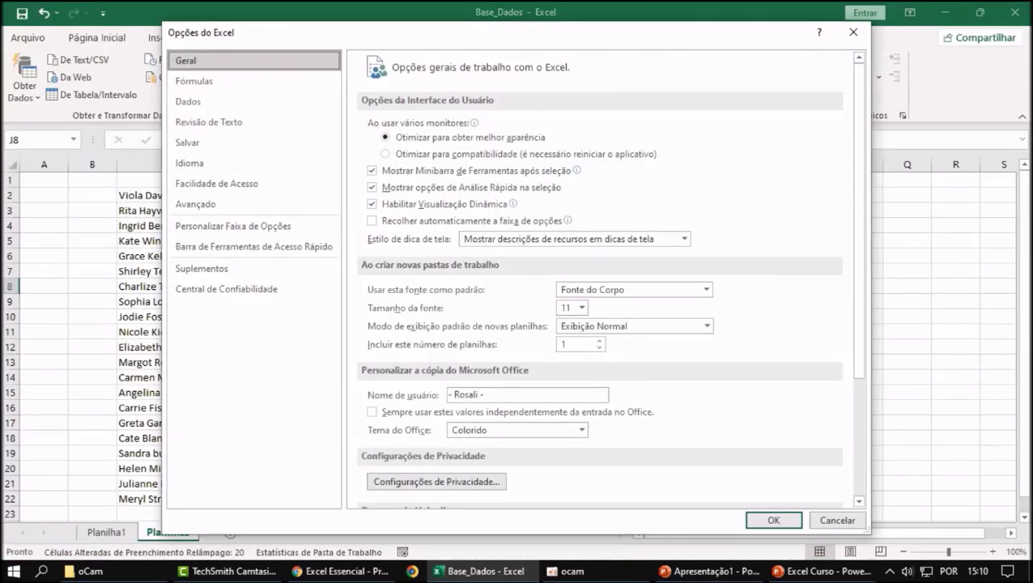
pyautogui.moveTo(422, 57); pyautogui.dragTo(534, 168)
pyautogui.moveTo(628, 170); pyautogui.dragTo(469, 179)
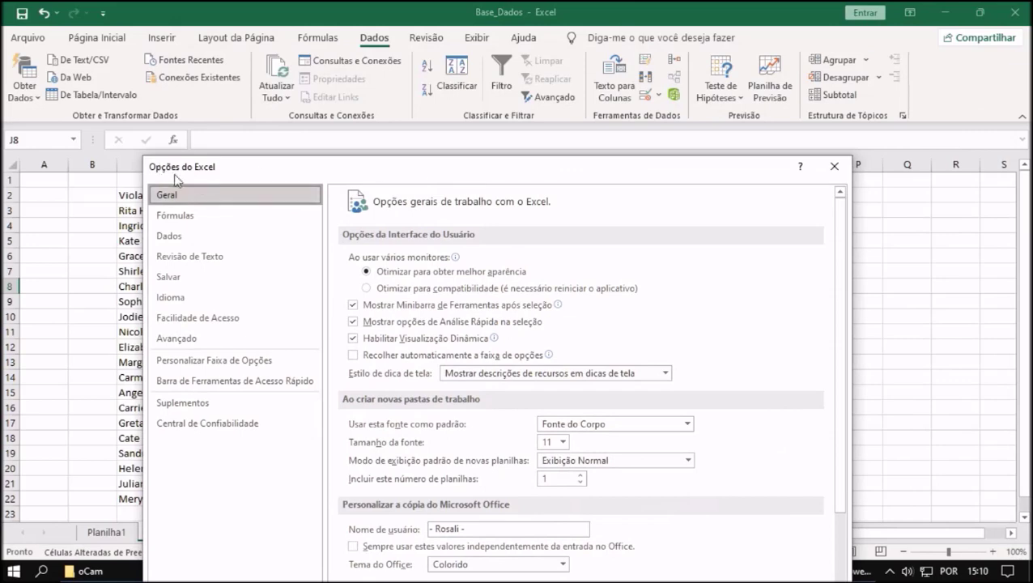
pyautogui.moveTo(376, 171); pyautogui.dragTo(551, 58)
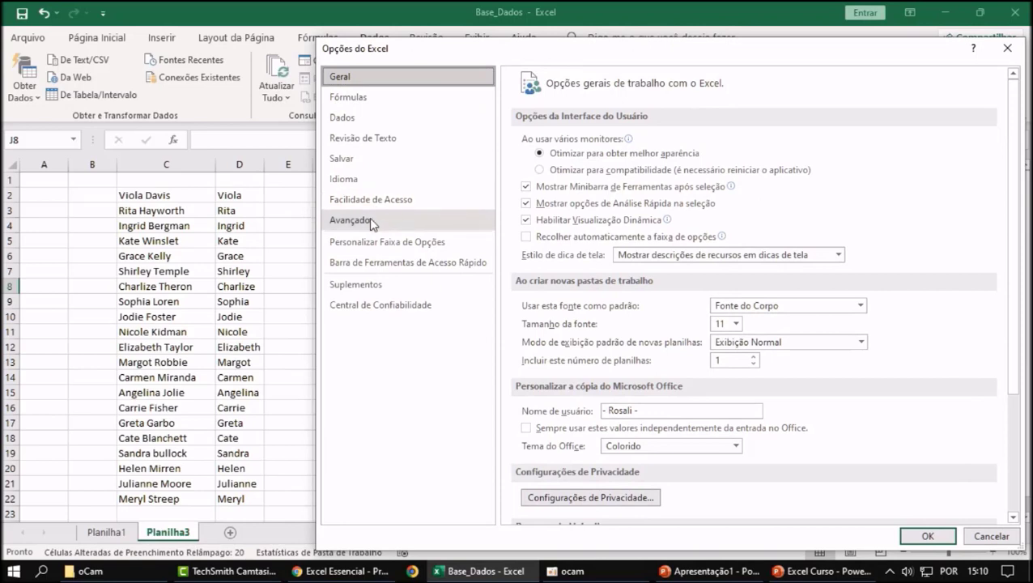
pyautogui.click(426, 224)
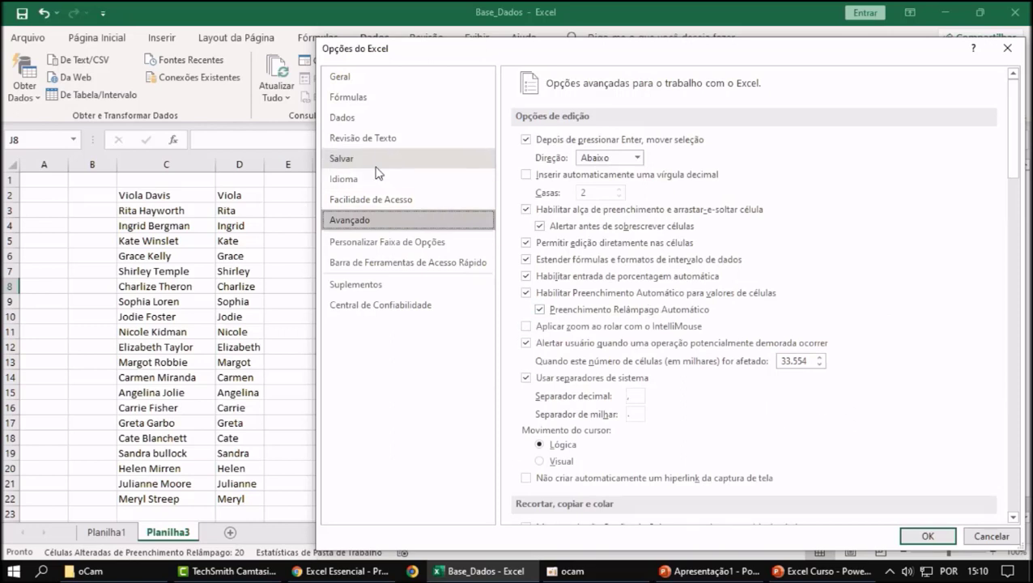
pyautogui.click(372, 79)
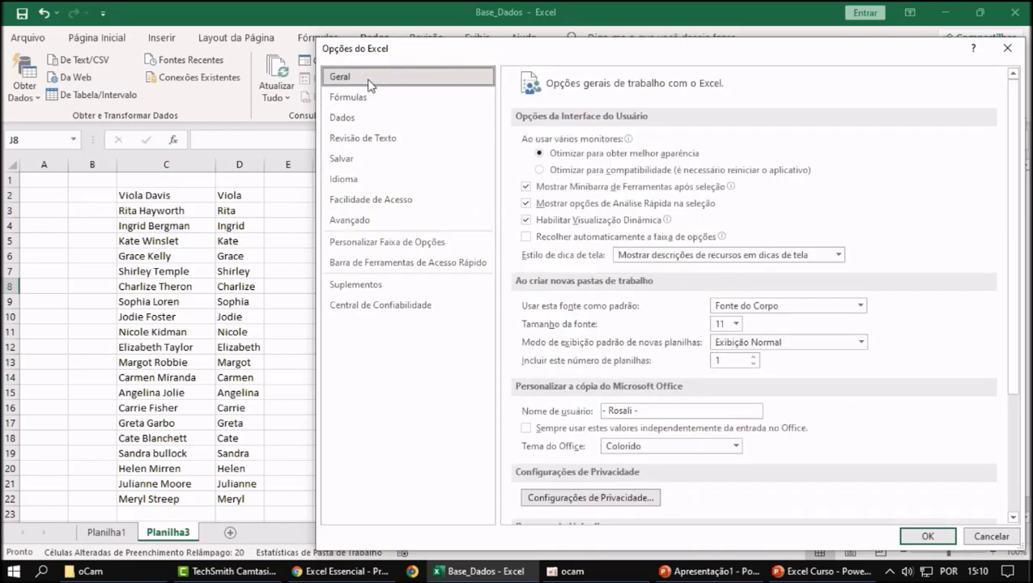
pyautogui.click(372, 219)
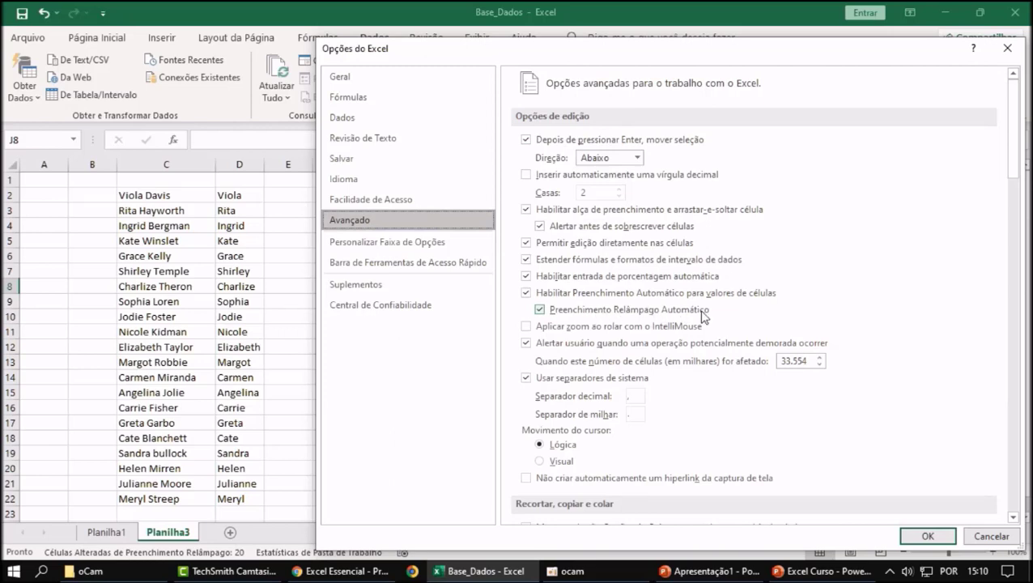
# Turn Automatic Flash Fill (Preenchimento Relâmpago Automático) off and back on, and accept the options
pyautogui.click(542, 310)
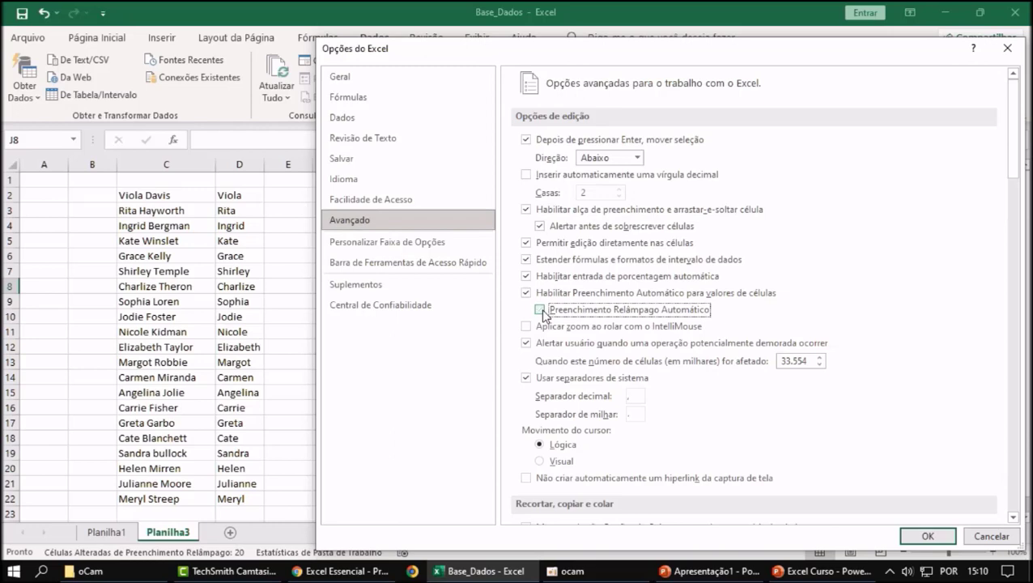
pyautogui.click(540, 310)
pyautogui.click(928, 538)
pyautogui.click(518, 359)
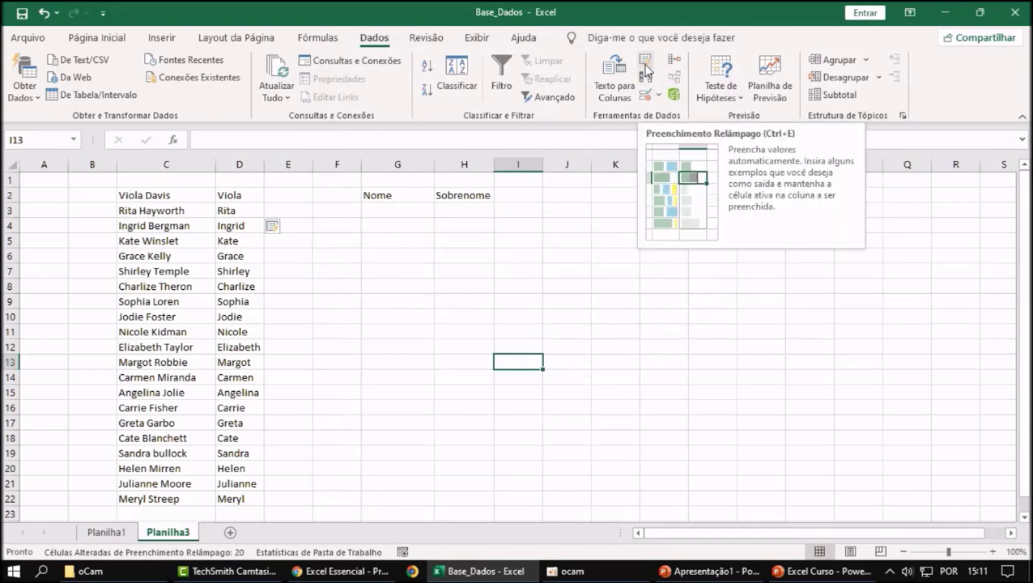
pyautogui.click(473, 309)
pyautogui.click(511, 390)
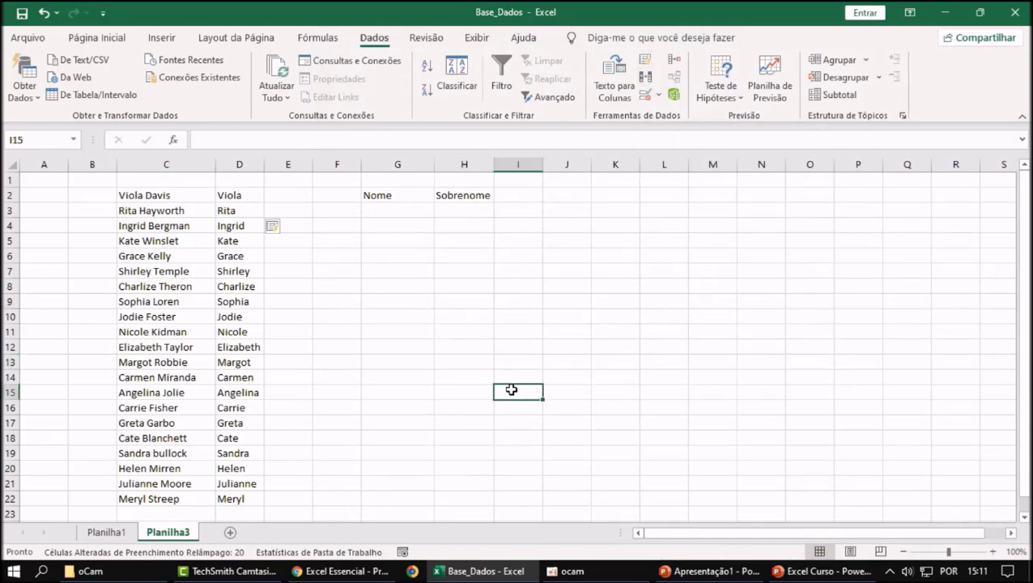
# Reopen the Advanced options and toggle Automatic Flash Fill, leaving it enabled
pyautogui.click(31, 41)
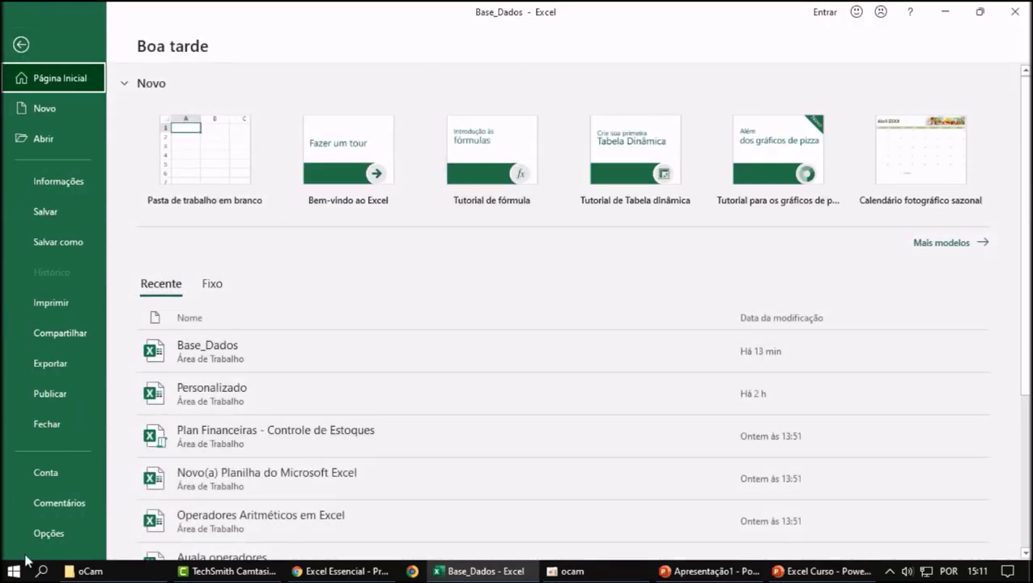
pyautogui.click(47, 539)
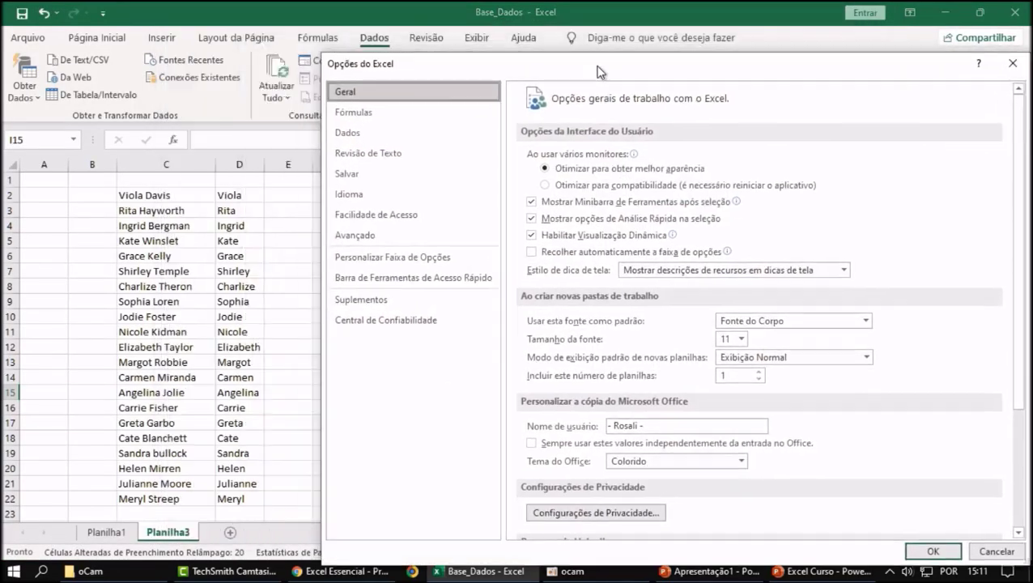
pyautogui.click(356, 237)
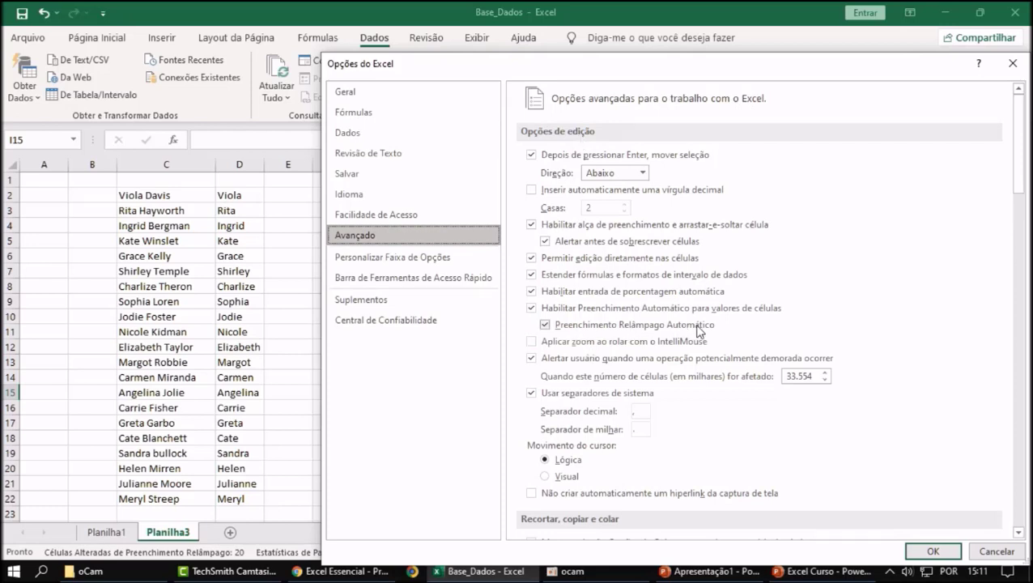
pyautogui.click(545, 324)
pyautogui.click(545, 325)
pyautogui.click(544, 325)
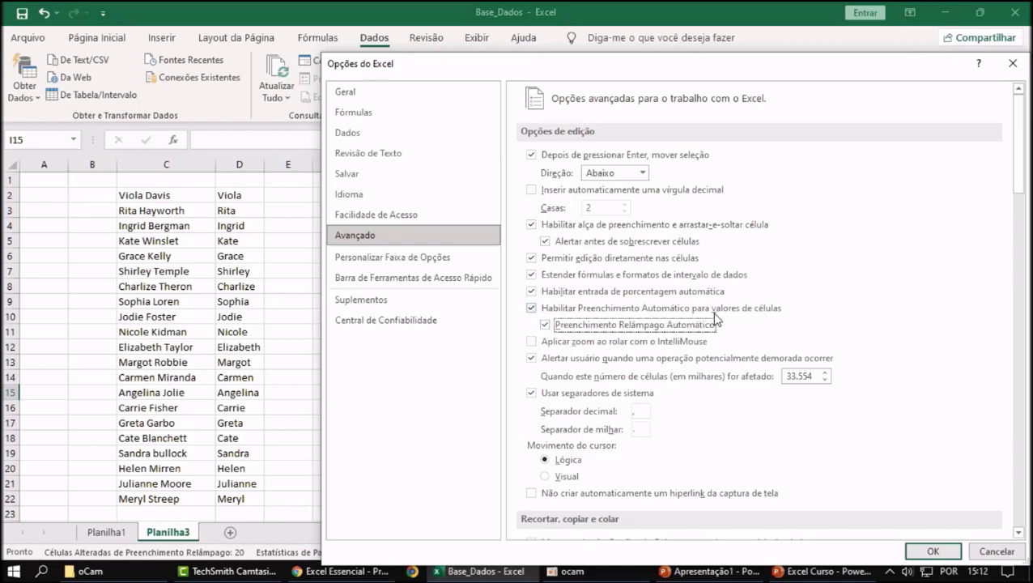
# Switch AutoComplete for cell values off and back on, keep Automatic Flash Fill enabled, and accept the options
pyautogui.click(532, 309)
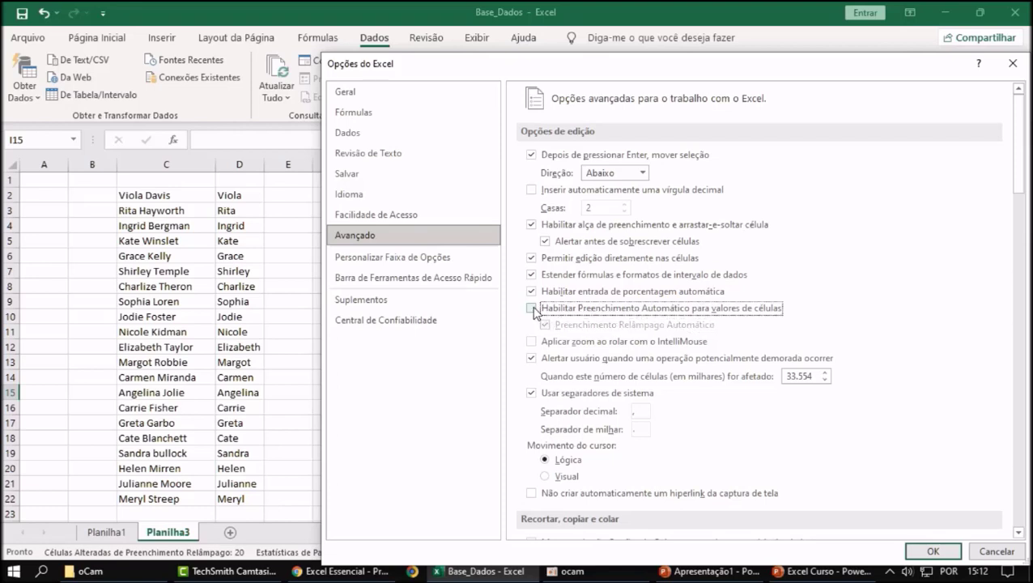
pyautogui.click(532, 308)
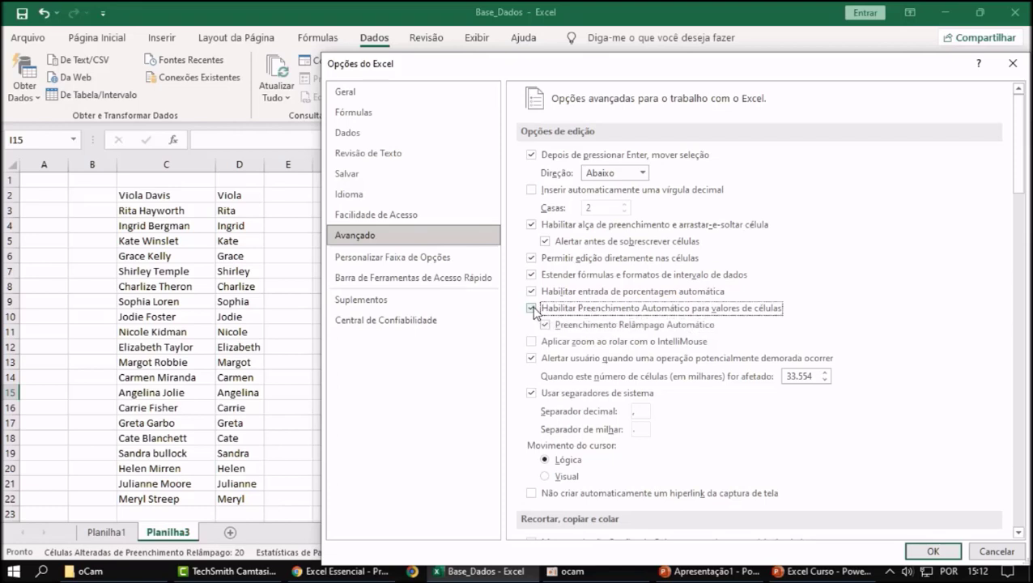
pyautogui.click(532, 309)
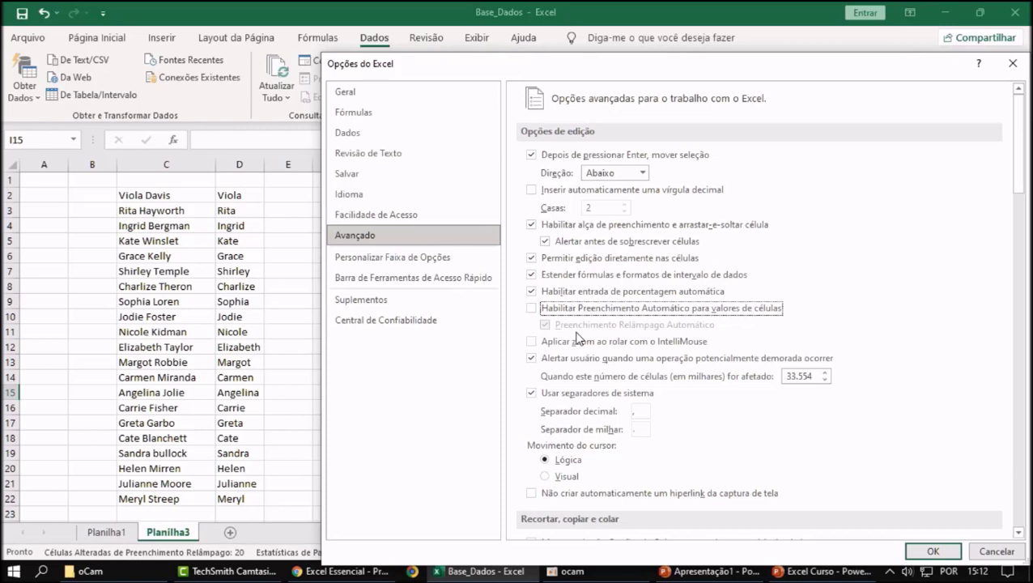
pyautogui.click(531, 308)
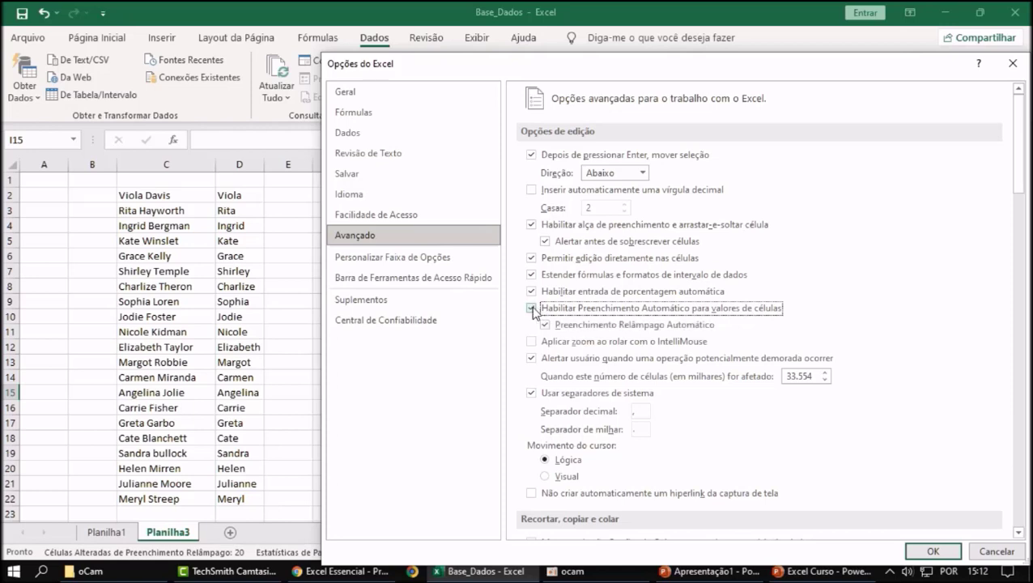
pyautogui.click(544, 324)
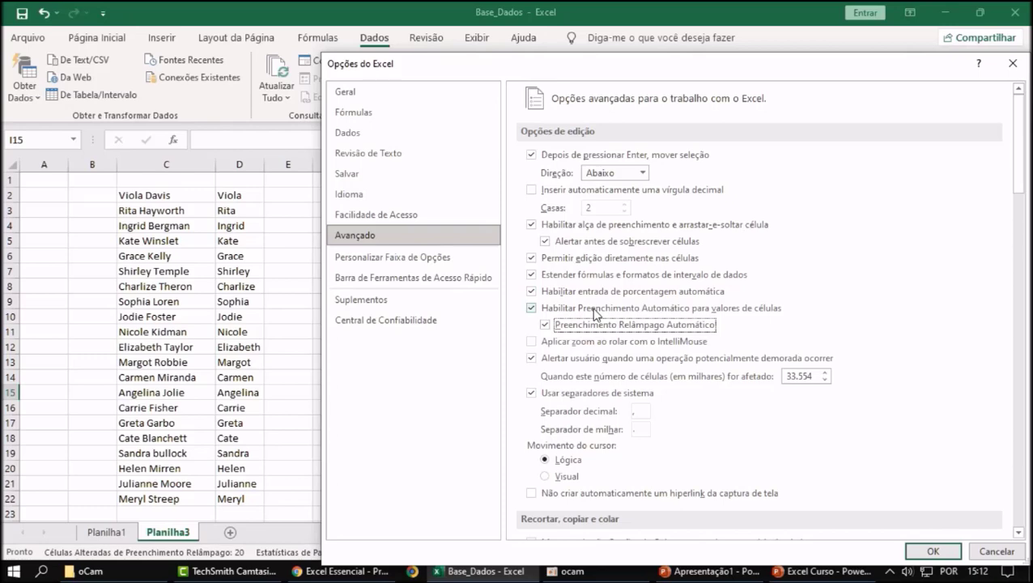
pyautogui.click(927, 551)
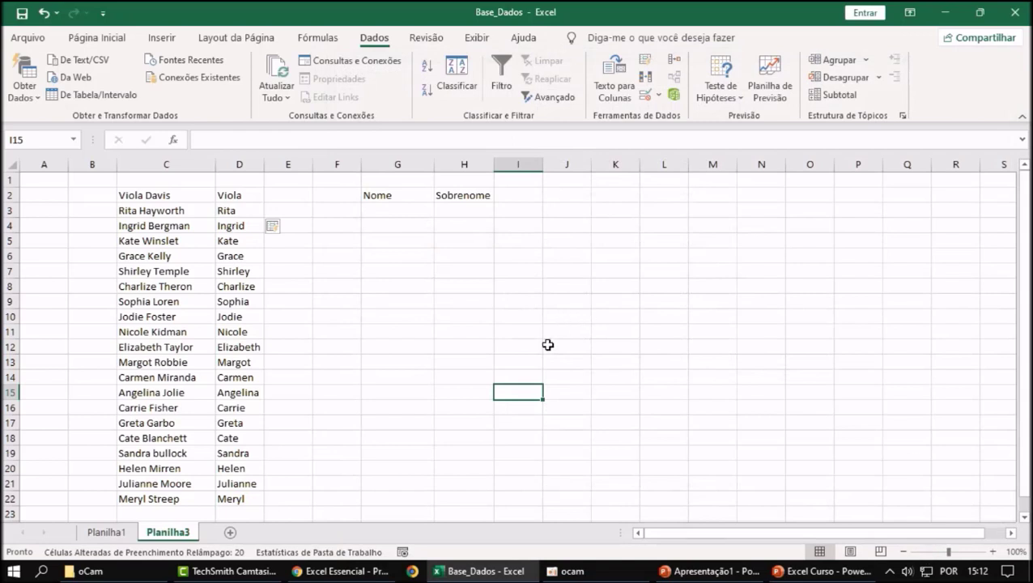
pyautogui.click(476, 364)
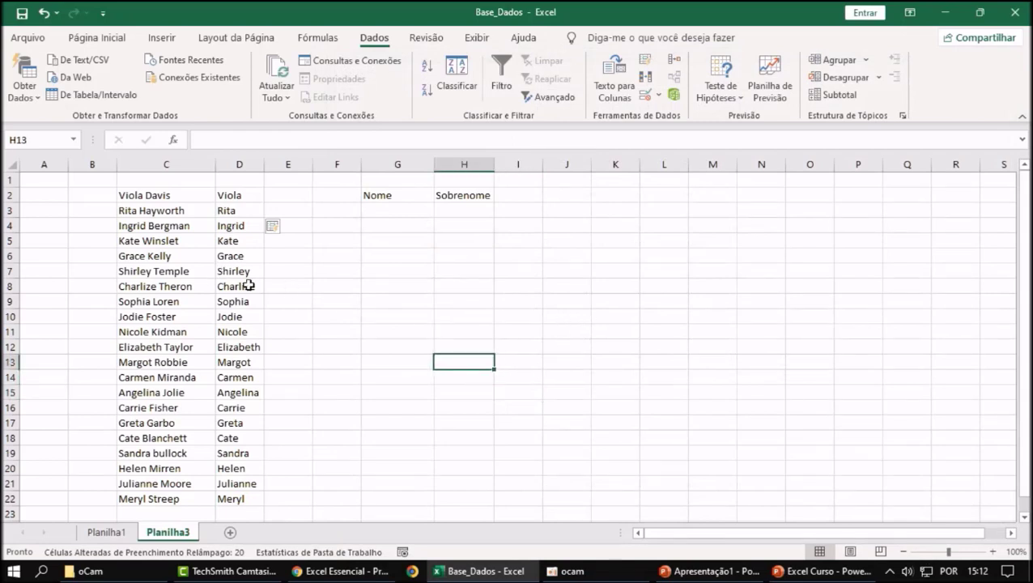
pyautogui.click(170, 302)
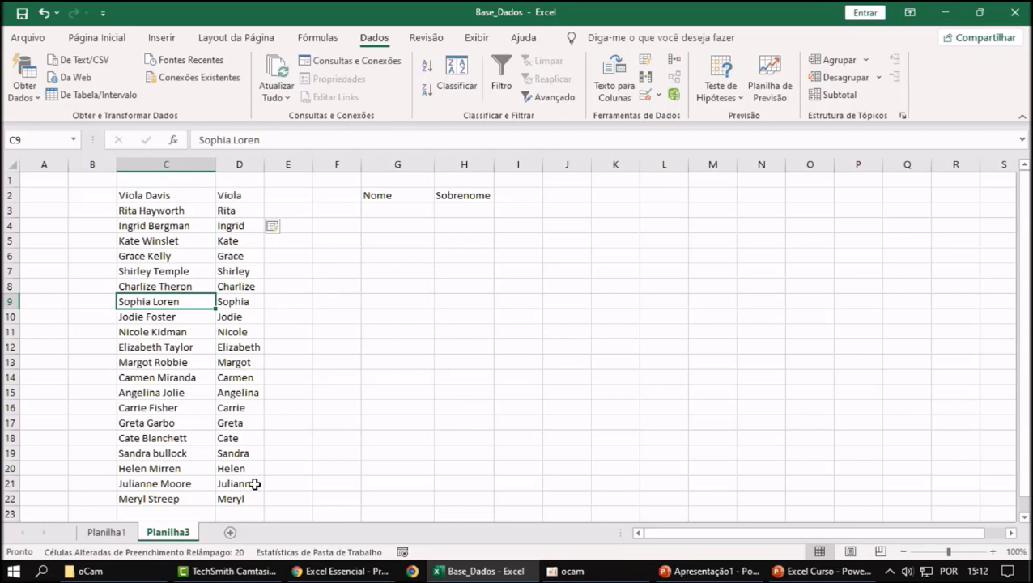
pyautogui.click(293, 207)
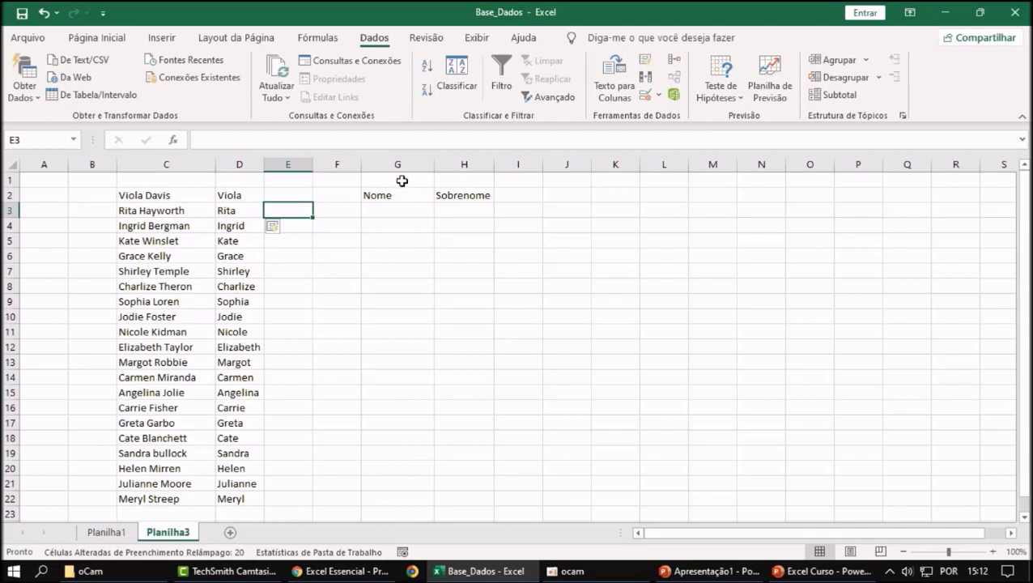
pyautogui.click(731, 197)
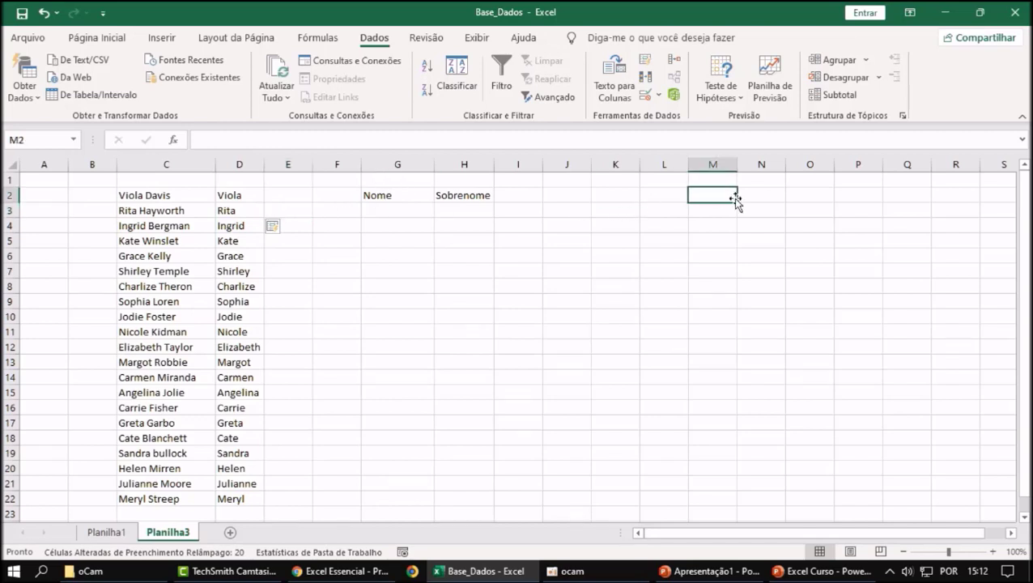
# Enter the surname Davis in L2, on the same row as Viola Davis but away from the name list
pyautogui.click(178, 199)
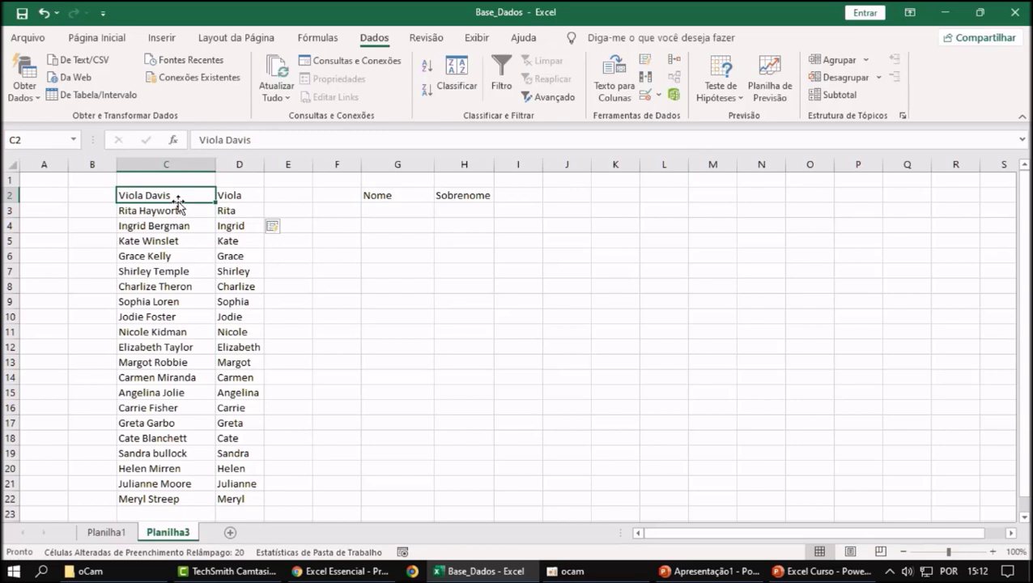
pyautogui.press('Right')
pyautogui.press('Right')
pyautogui.press('Right')
pyautogui.press('Right')
pyautogui.press('Right')
pyautogui.press('Right')
pyautogui.press('Right')
pyautogui.press('Right')
pyautogui.press('Right')
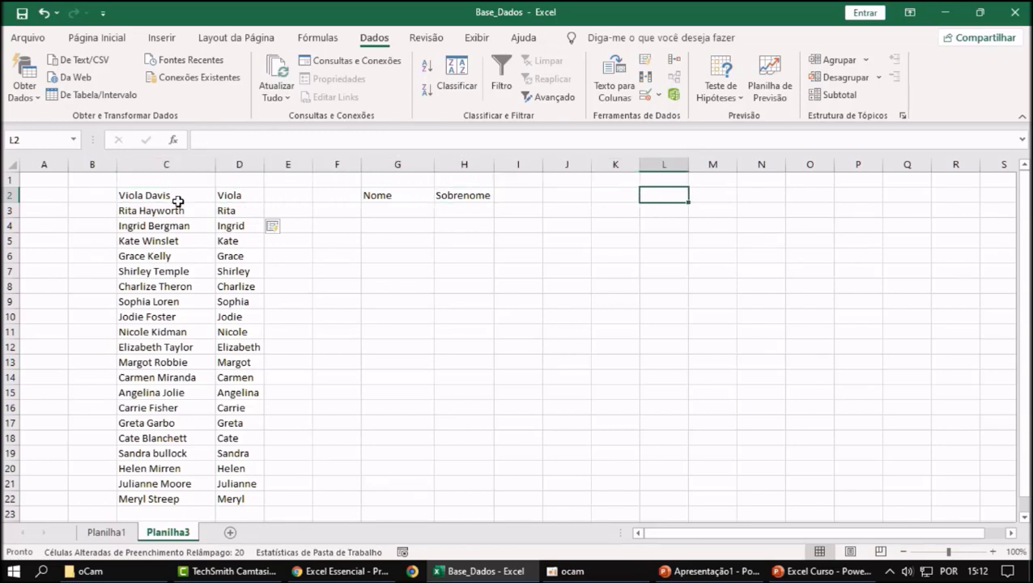
pyautogui.write('Davis')
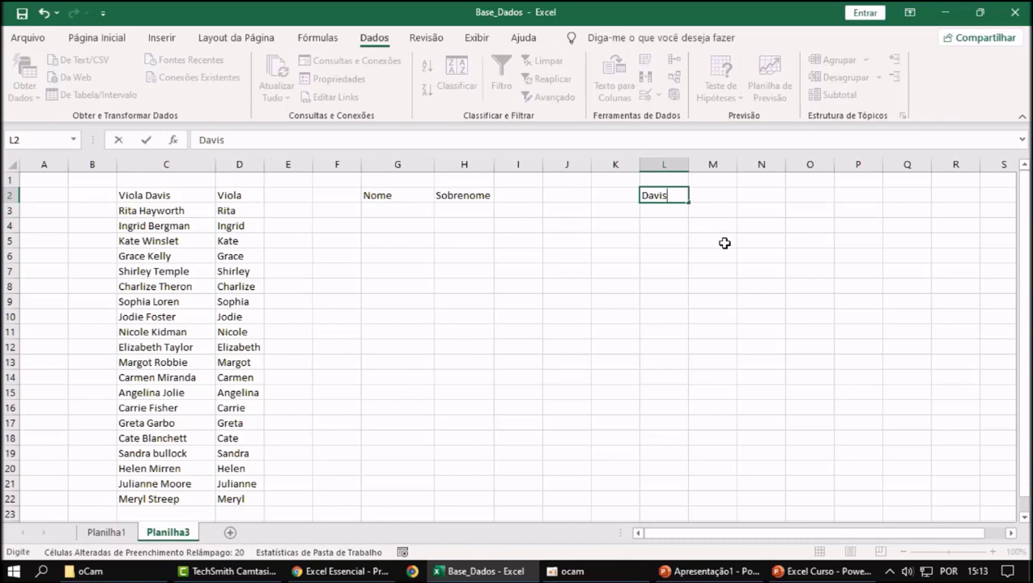
pyautogui.press('Return')
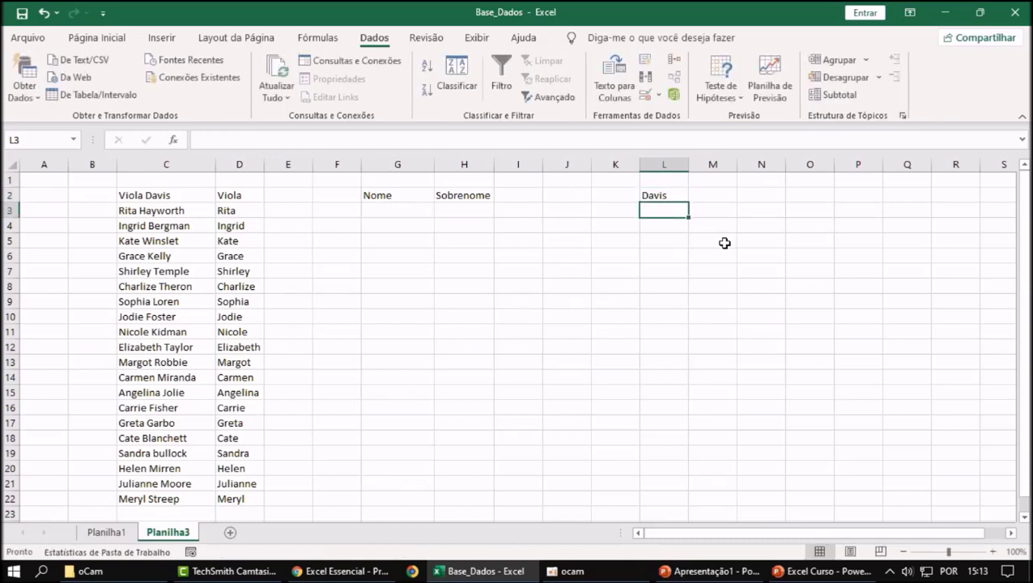
# Try starting the second surname with "Ha" in L3, and clear both test entries from column L
pyautogui.write('H')
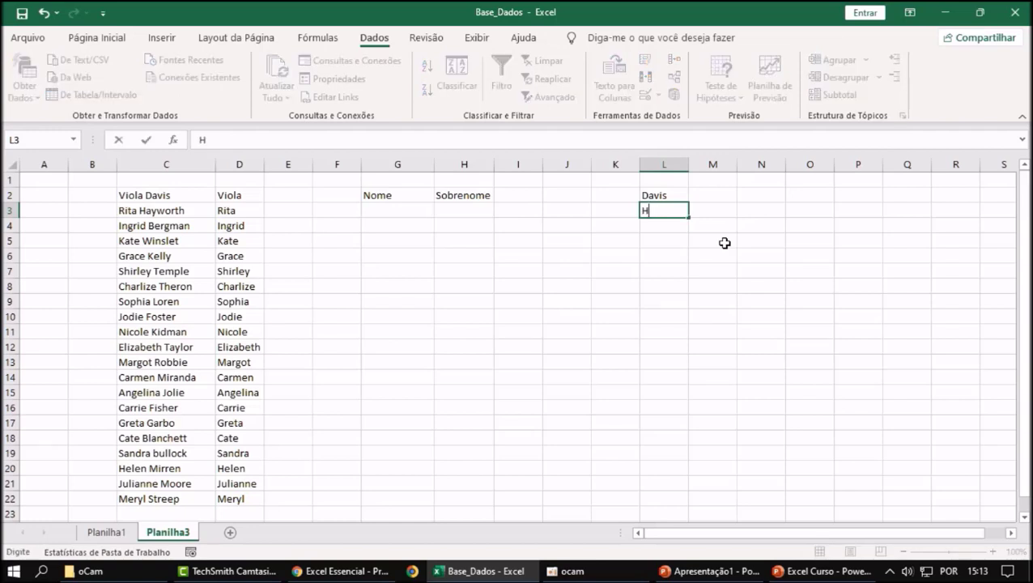
pyautogui.write('a')
pyautogui.click(721, 434)
pyautogui.moveTo(740, 285); pyautogui.dragTo(662, 194)
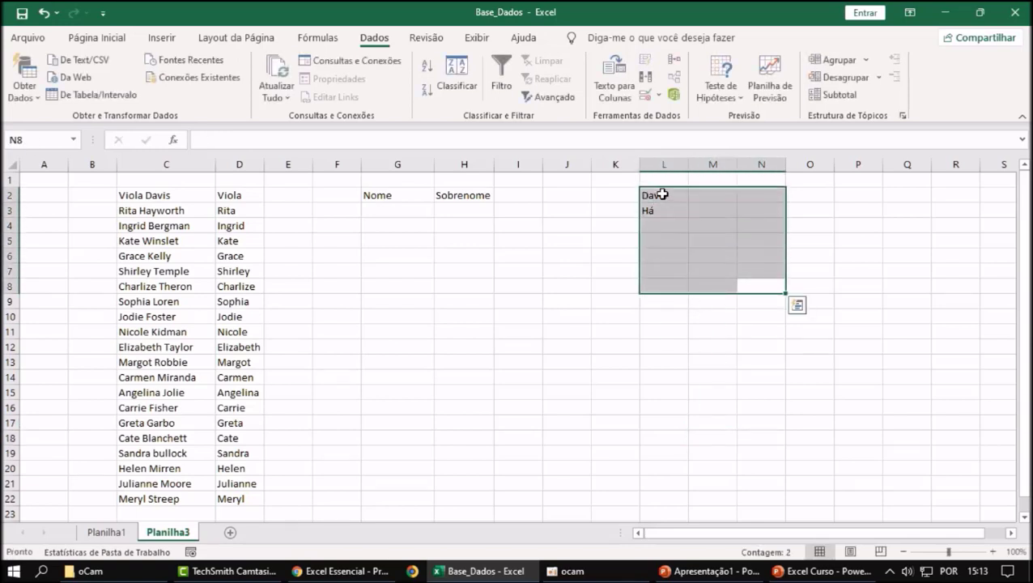
pyautogui.press('Delete')
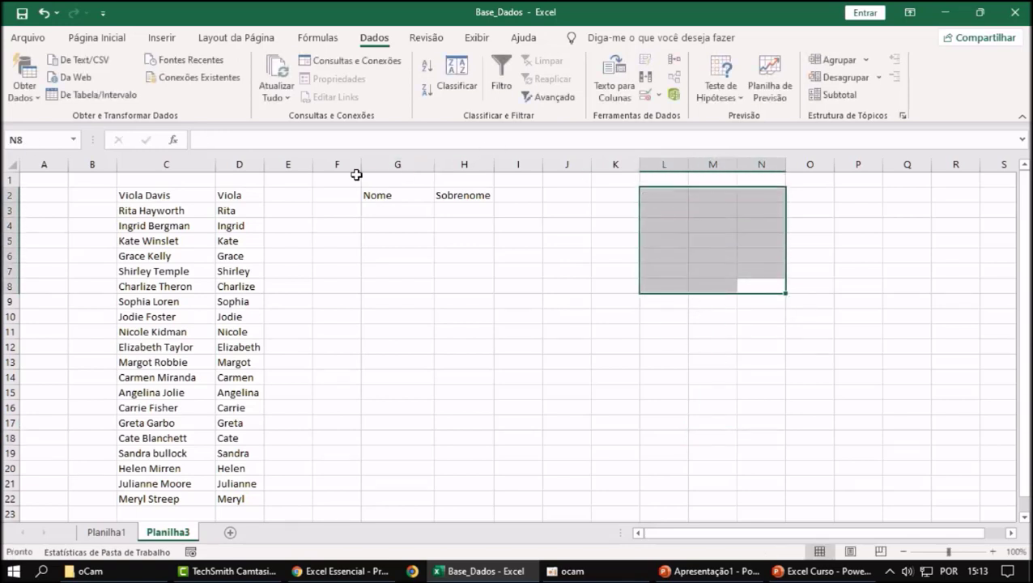
# Move the Nome and Sobrenome headers from G2:H2 to J3:K3
pyautogui.moveTo(375, 196); pyautogui.dragTo(460, 196)
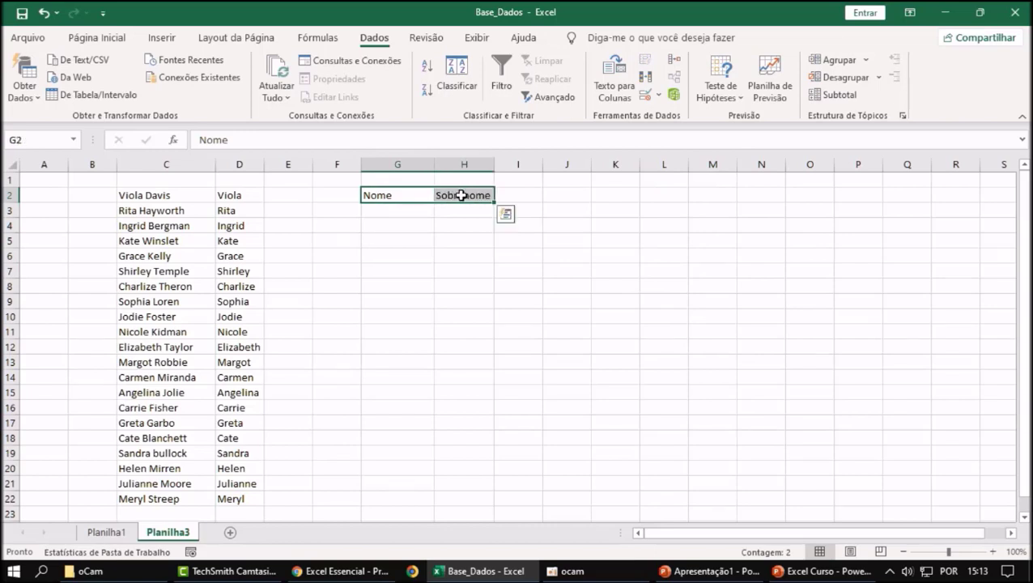
pyautogui.hotkey('ctrl', 'c')
pyautogui.click(559, 205)
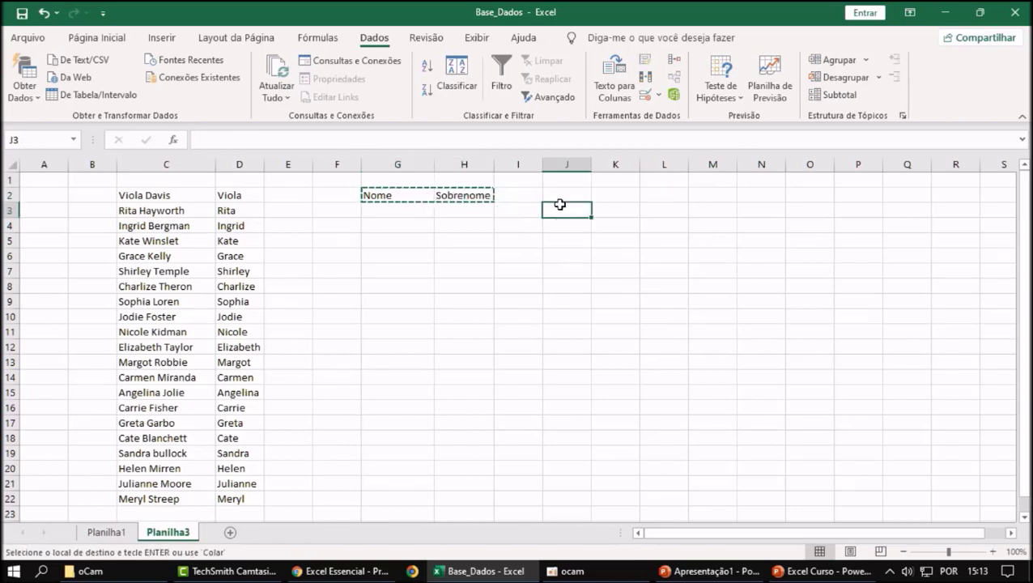
pyautogui.hotkey('ctrl', 'v')
pyautogui.click(489, 404)
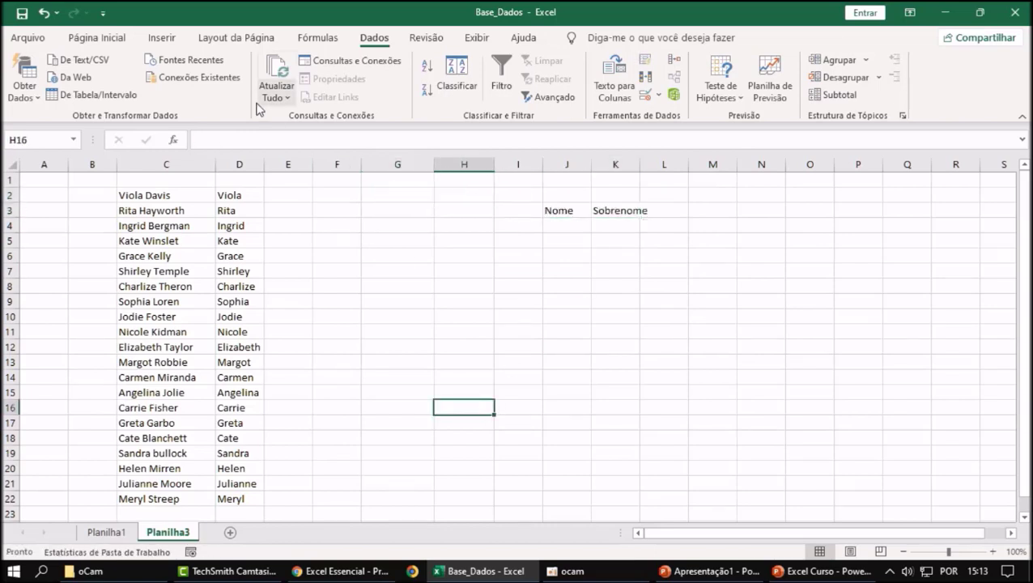
# Examine how the full names in column C, the first names in column D and the adjacent column E line up
pyautogui.click(288, 198)
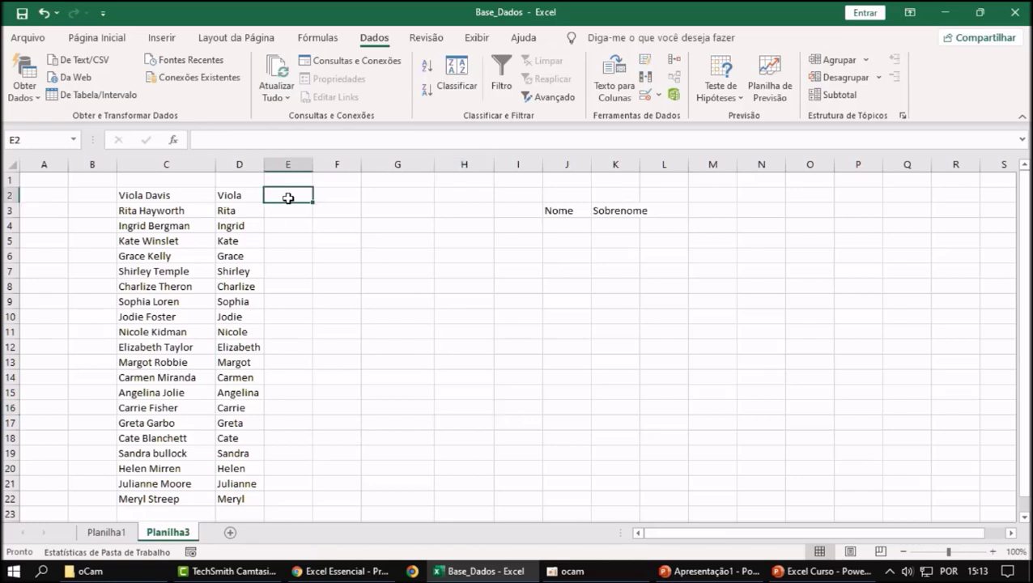
pyautogui.press('Left')
pyautogui.press('Left')
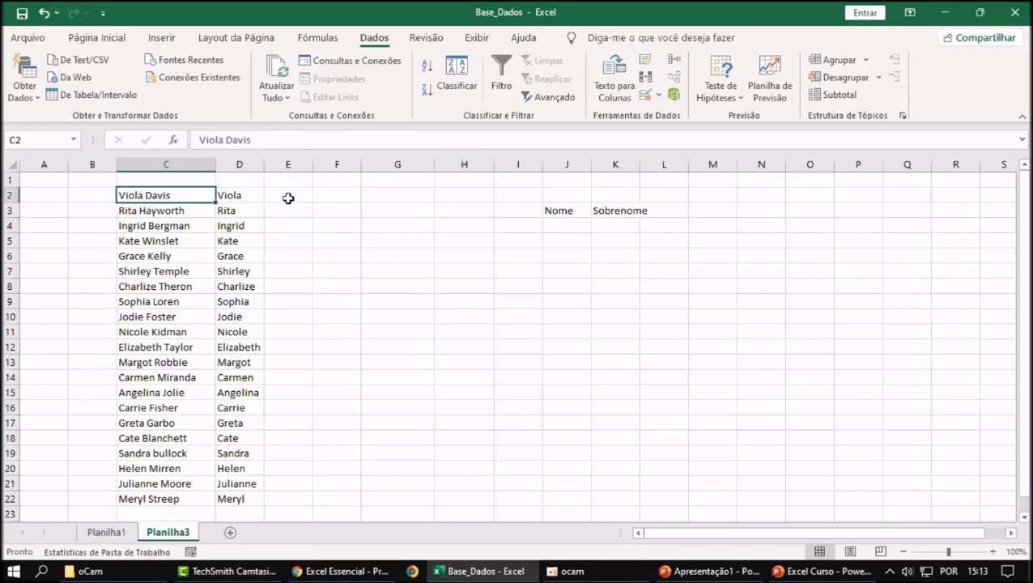
pyautogui.click(194, 166)
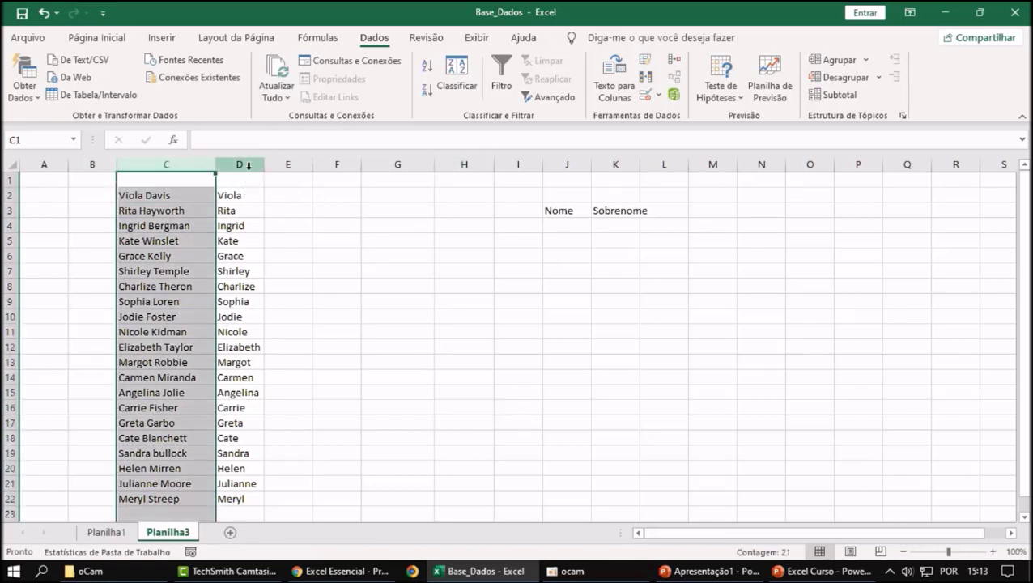
pyautogui.click(249, 165)
pyautogui.click(296, 165)
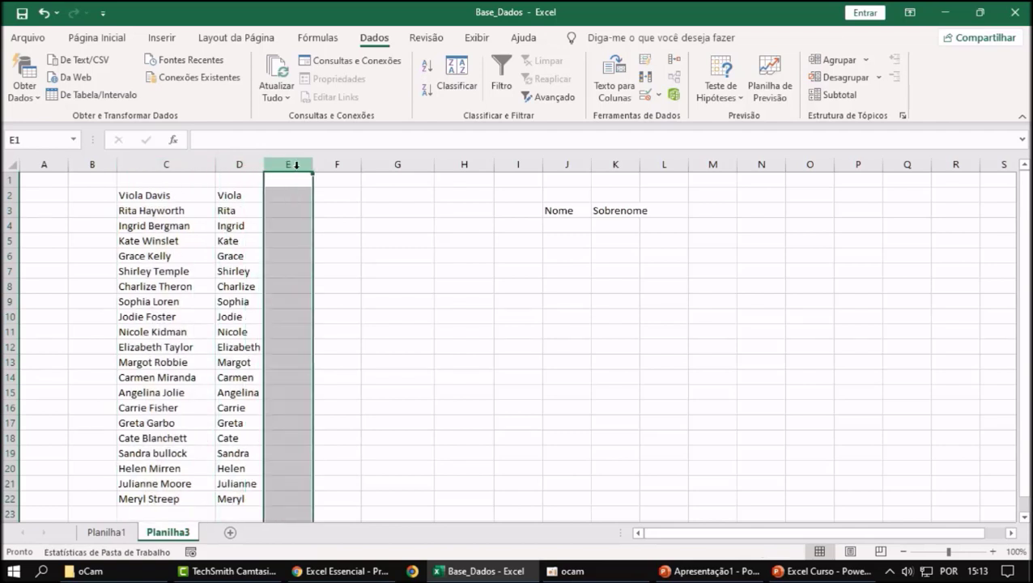
pyautogui.press('Down')
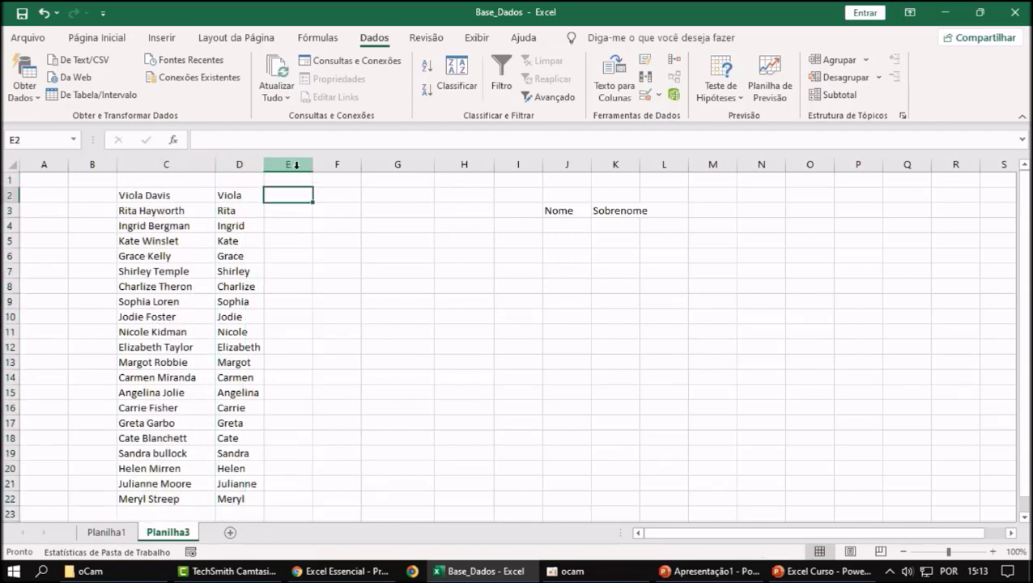
pyautogui.press('Left')
pyautogui.press('Left')
pyautogui.press('Left')
pyautogui.press('Right')
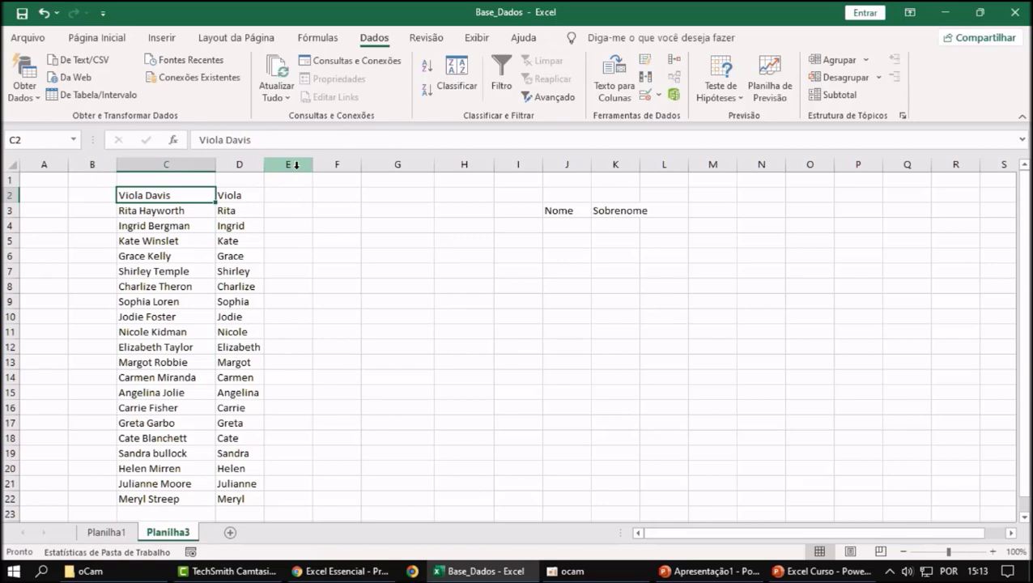
# Enter the surname Davis in E2, directly beside the first name Viola
pyautogui.press('Right')
pyautogui.press('Right')
pyautogui.write('Davis')
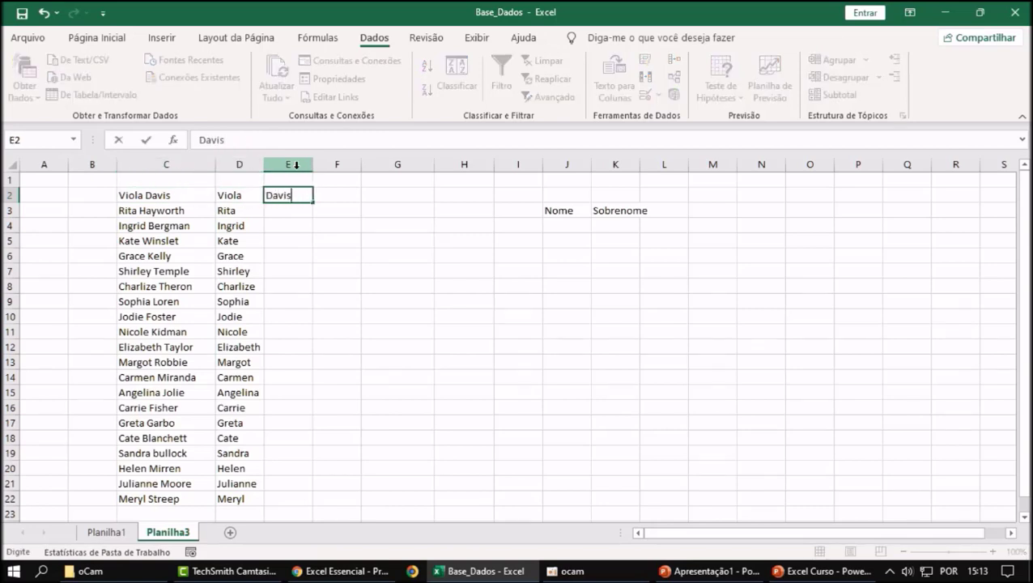
pyautogui.press('Return')
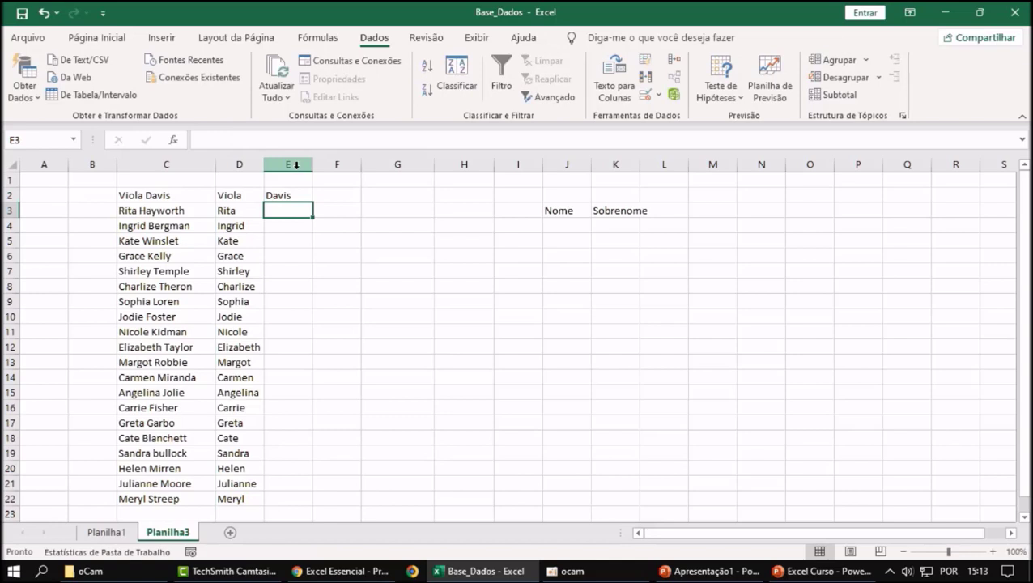
pyautogui.click(585, 346)
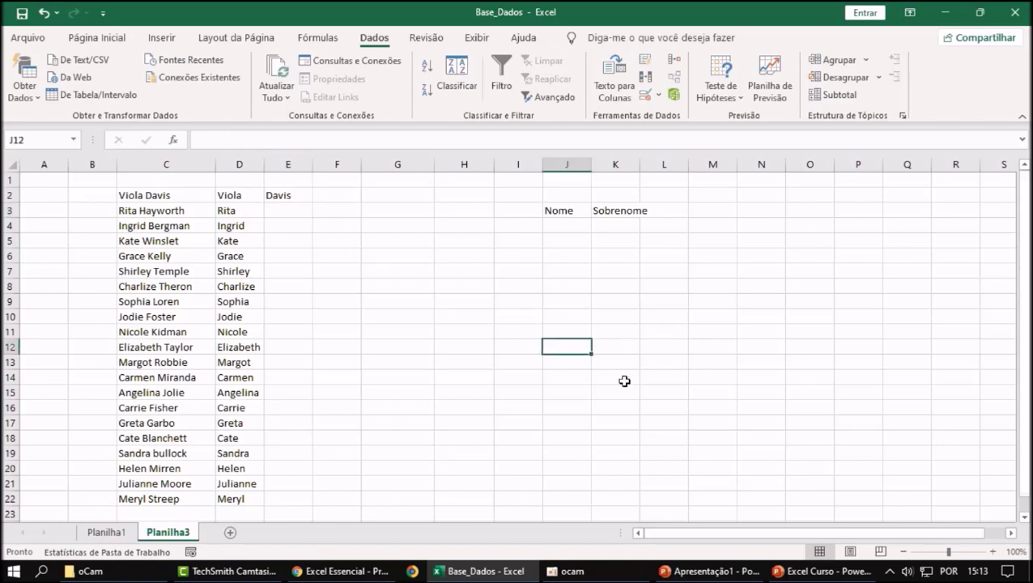
pyautogui.click(481, 41)
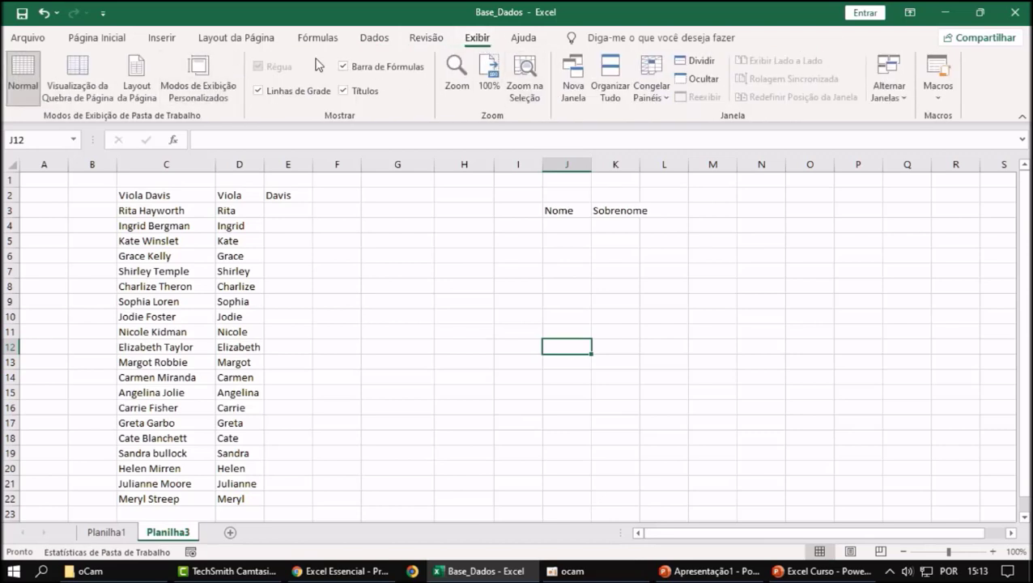
pyautogui.click(110, 40)
pyautogui.click(371, 38)
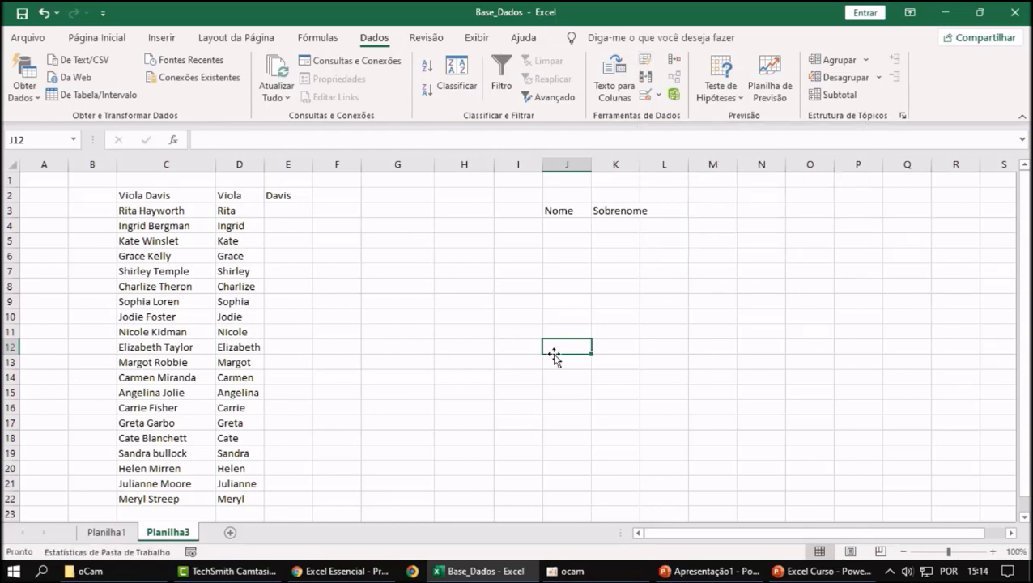
# Flash Fill the surnames down column E from E3, using Davis in E2 as the example, and undo the fill
pyautogui.click(306, 304)
pyautogui.click(301, 198)
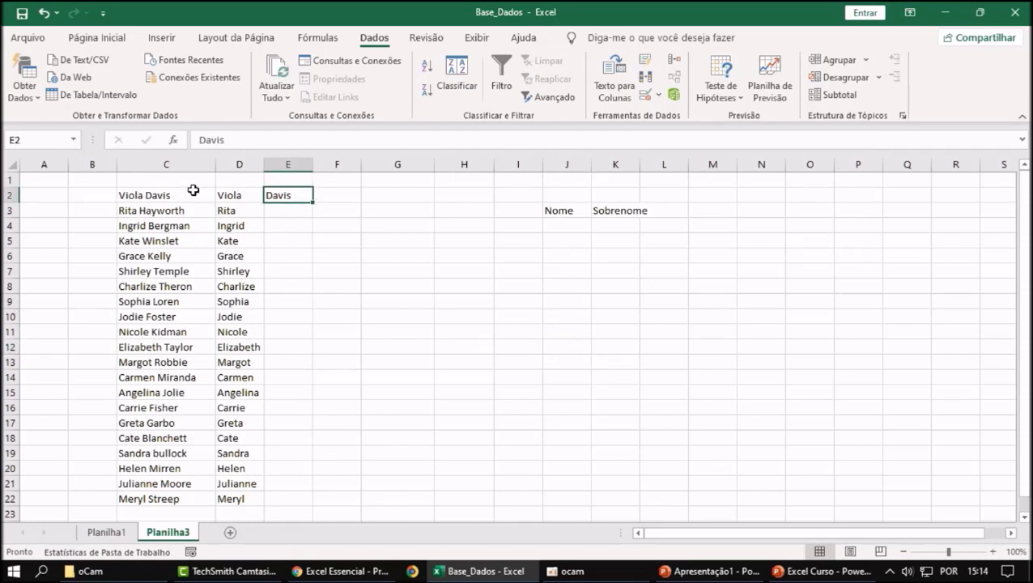
pyautogui.click(290, 210)
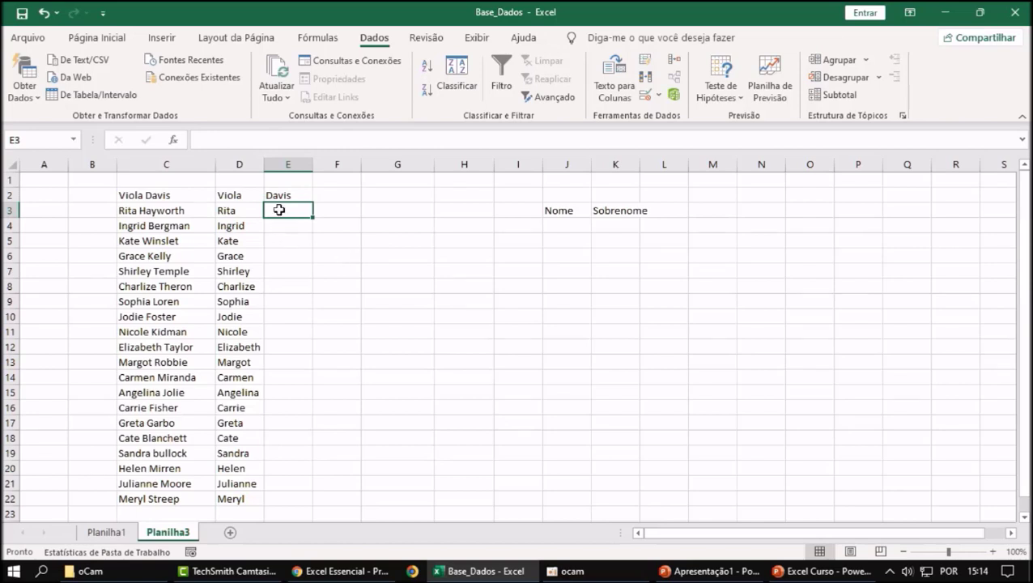
pyautogui.moveTo(279, 210); pyautogui.dragTo(290, 506)
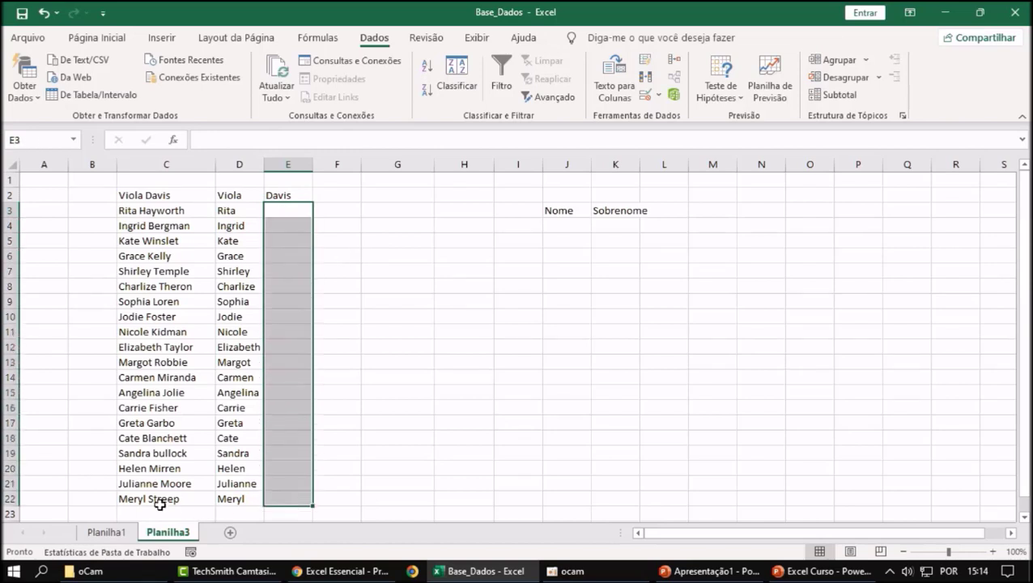
pyautogui.click(453, 293)
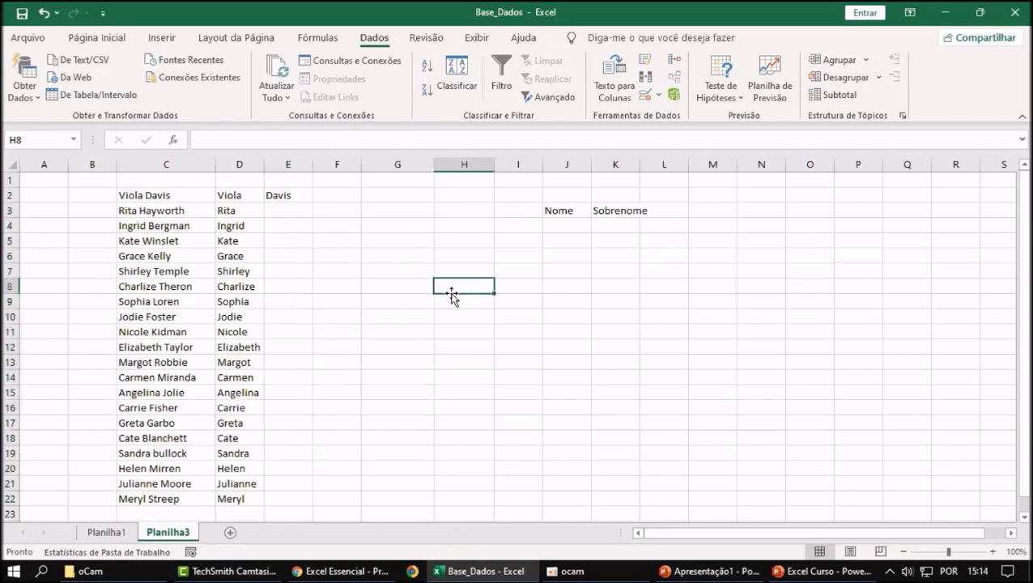
pyautogui.click(299, 212)
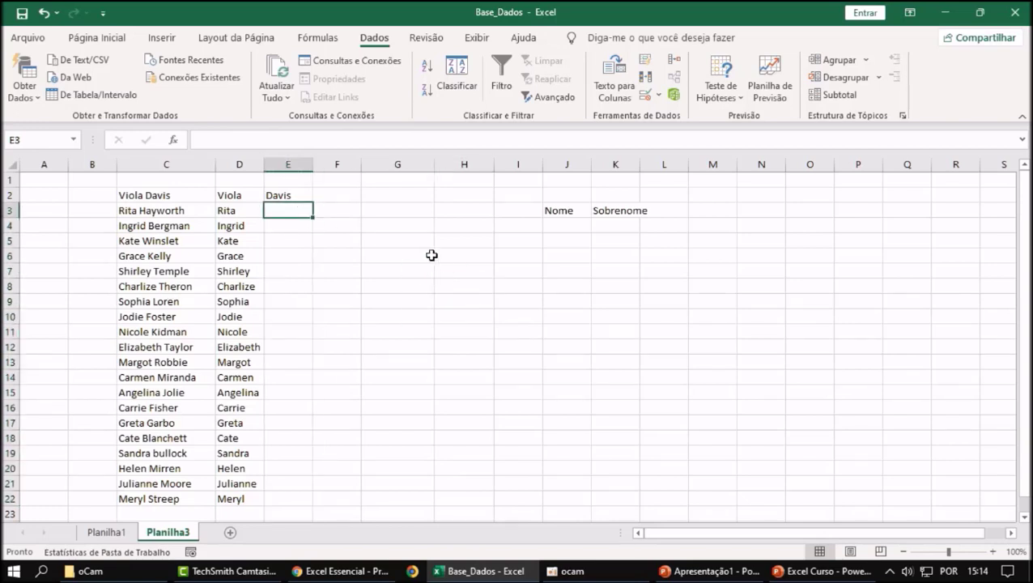
pyautogui.hotkey('ctrl', 'e')
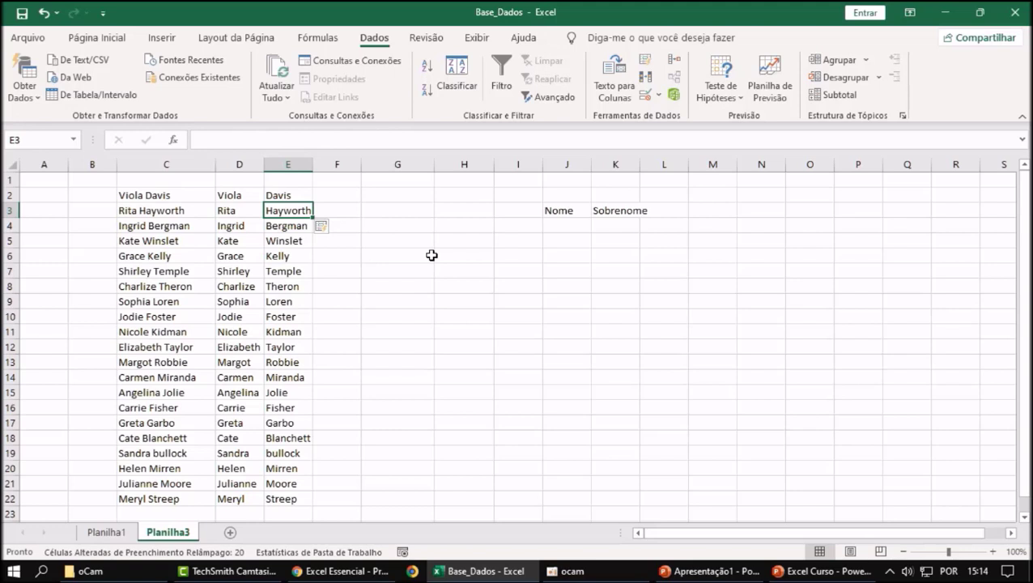
pyautogui.hotkey('ctrl', 'z')
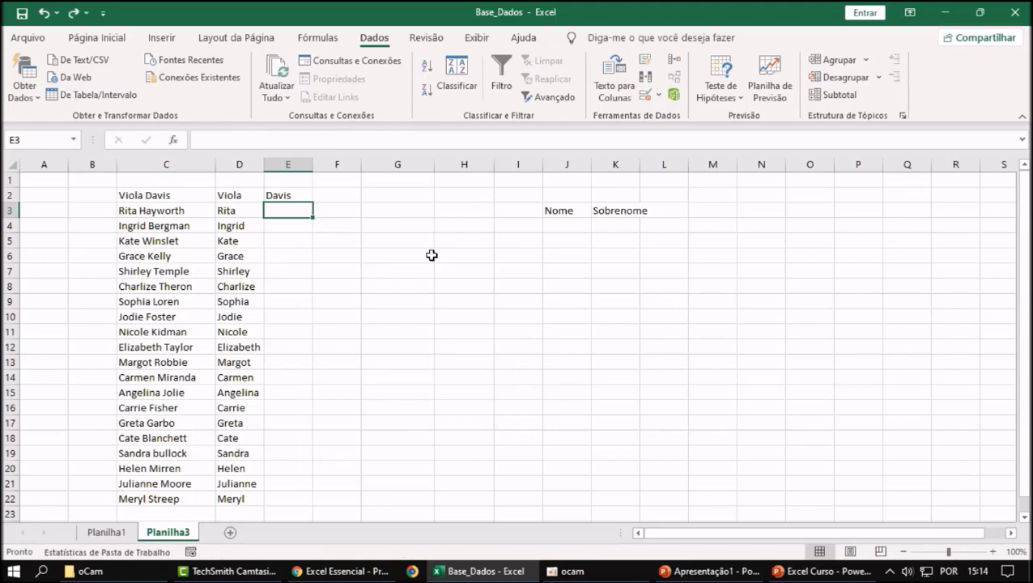
pyautogui.click(432, 255)
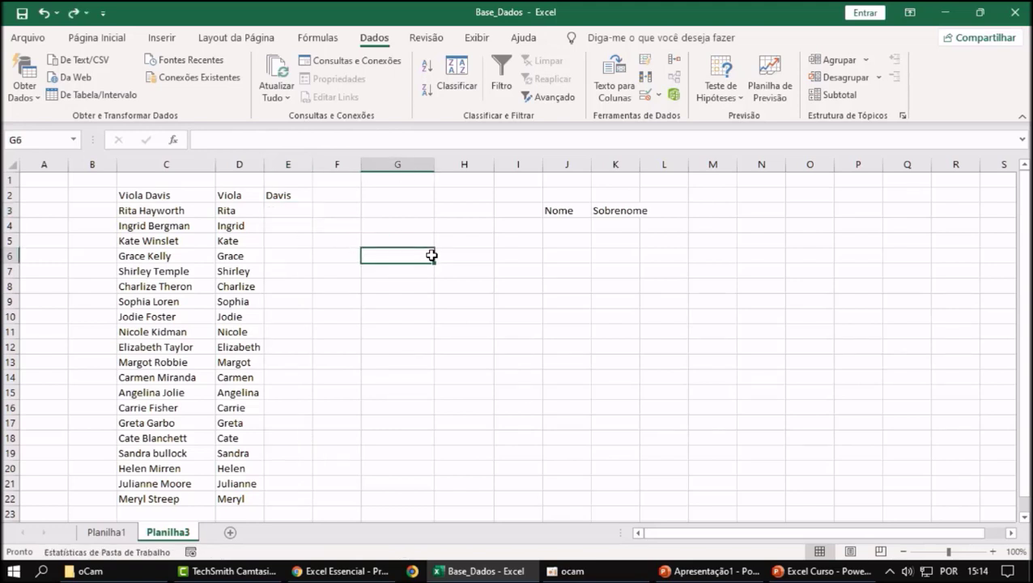
# Enter Hayworth in E3 as the second surname example
pyautogui.click(287, 214)
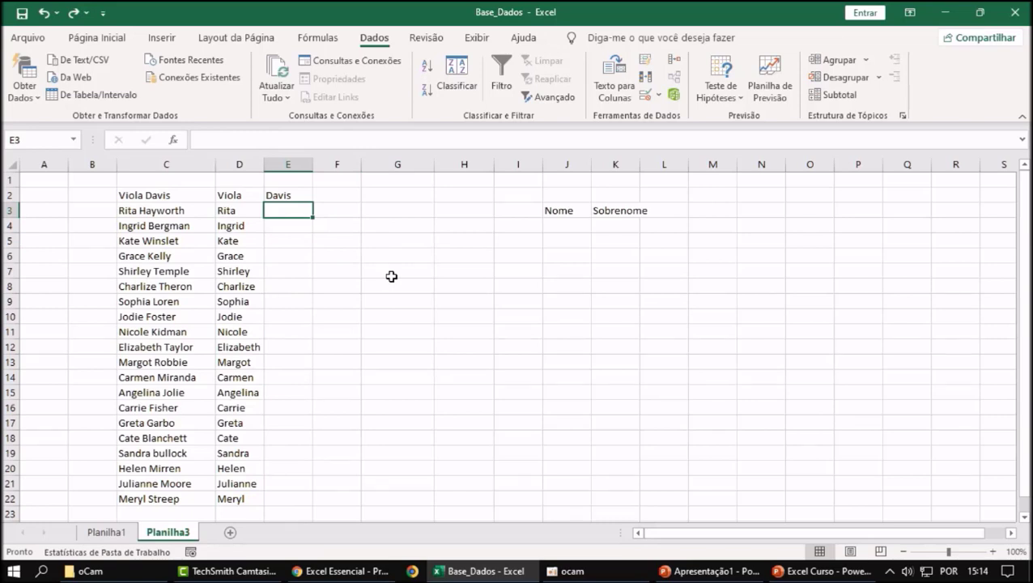
pyautogui.write('H')
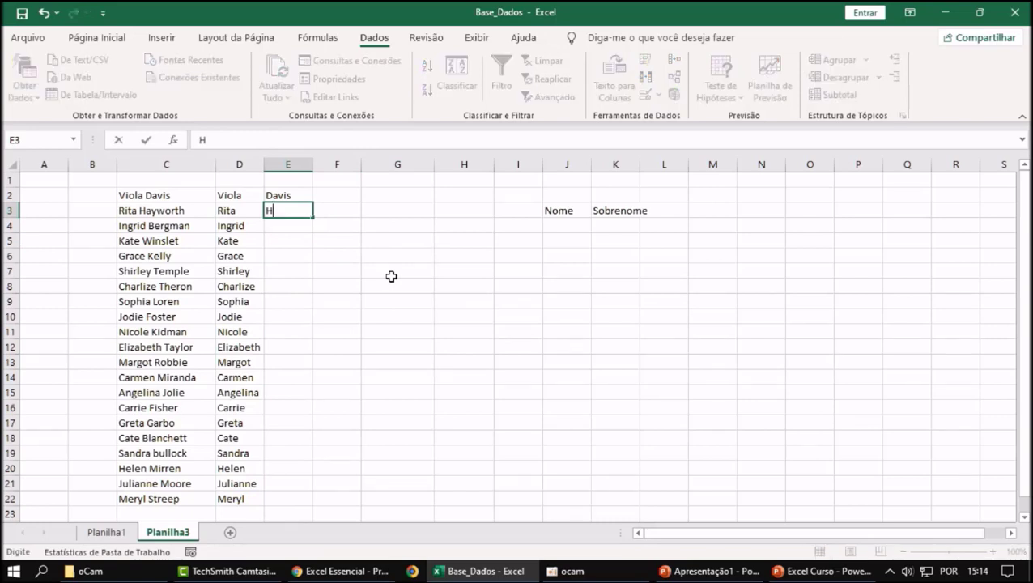
pyautogui.write('ayworth')
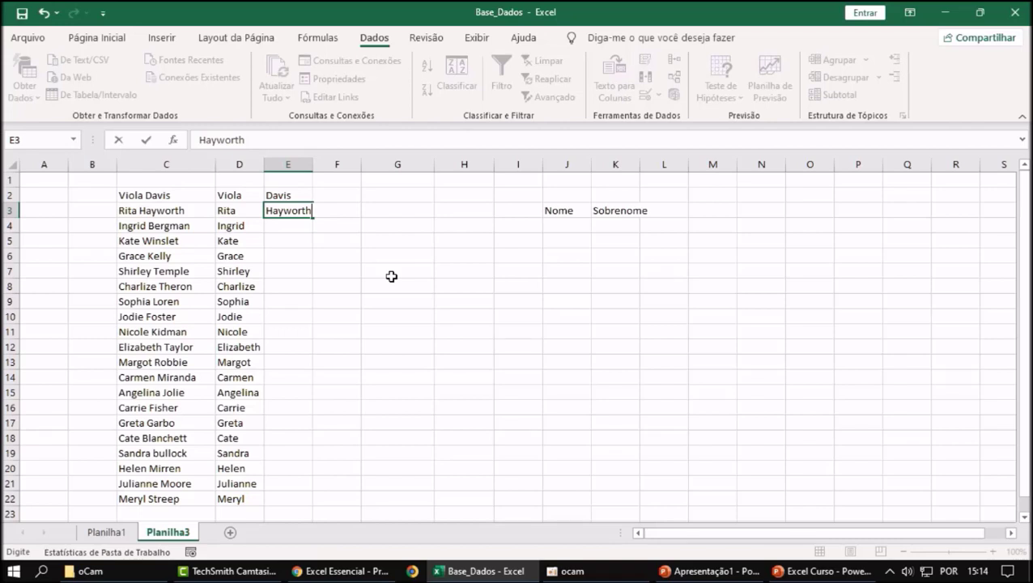
pyautogui.press('Return')
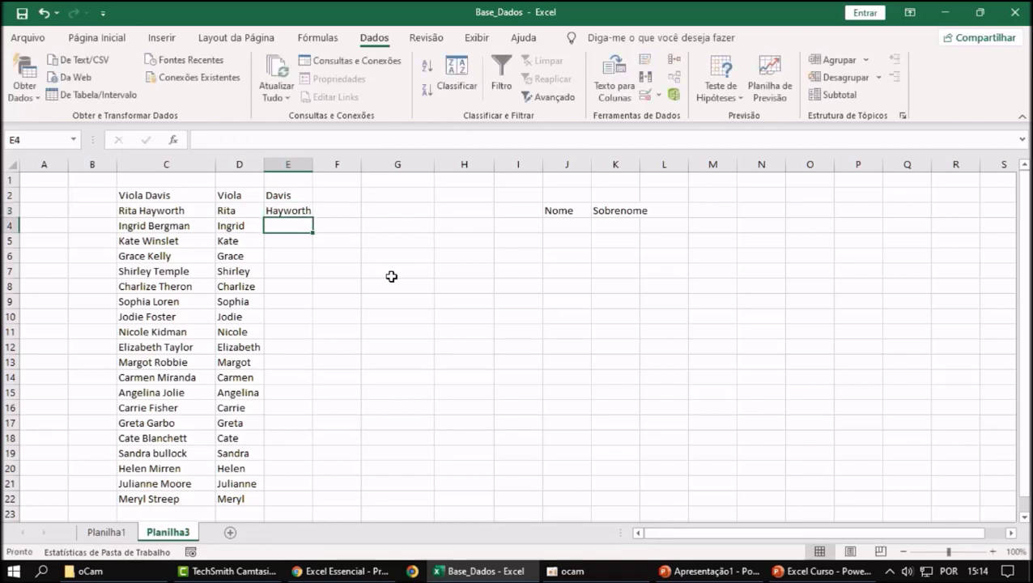
# Flash Fill the remaining surnames from E4, based on the two examples above, and undo the fill
pyautogui.hotkey('ctrl', 'e')
pyautogui.hotkey('ctrl', 'z')
pyautogui.click(339, 294)
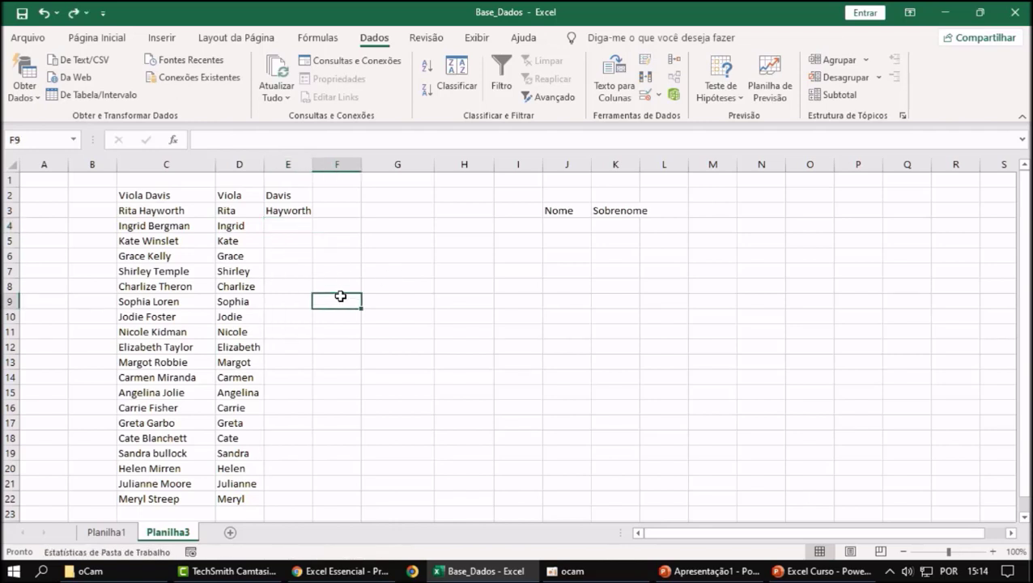
# Clear the two surname examples from E2:E3
pyautogui.click(283, 199)
pyautogui.moveTo(283, 200); pyautogui.dragTo(285, 211)
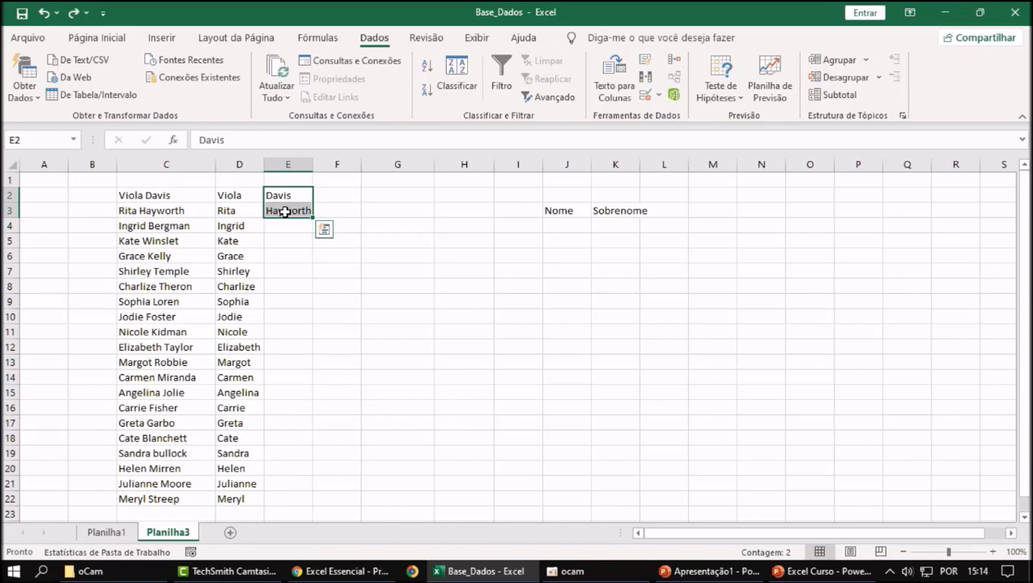
pyautogui.press('Delete')
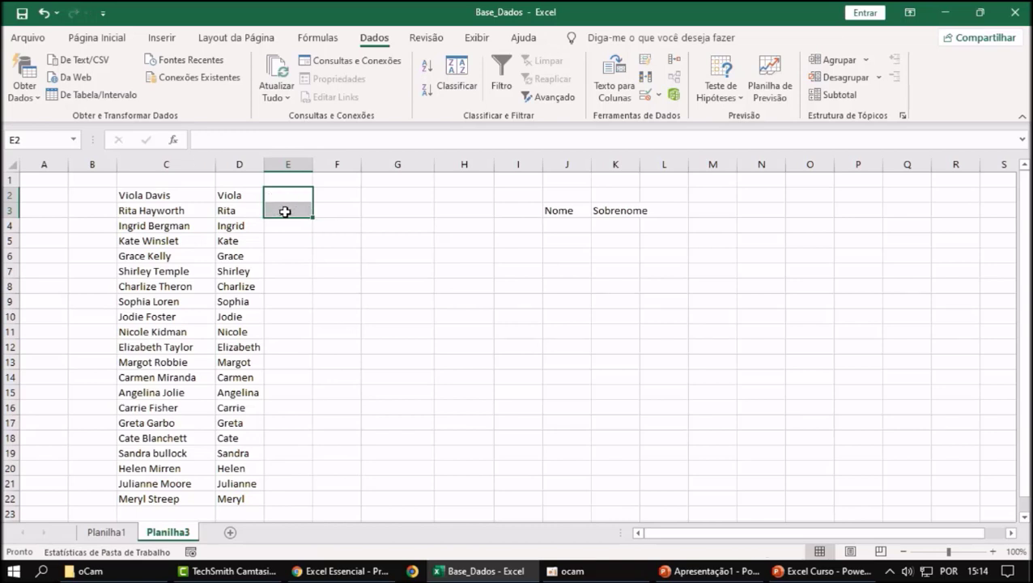
# Move the whole column of first names from column D to column F
pyautogui.click(237, 164)
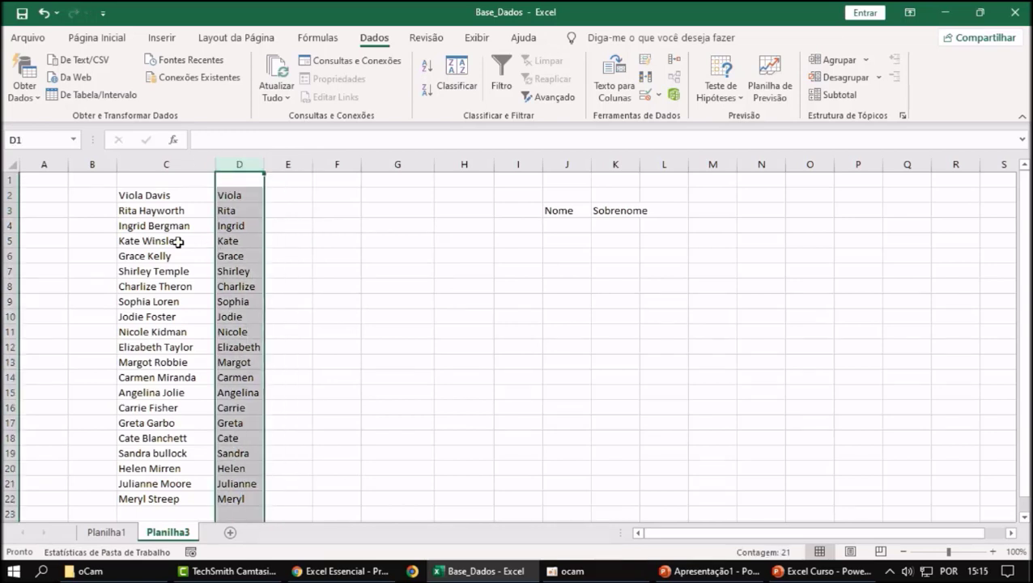
pyautogui.click(346, 287)
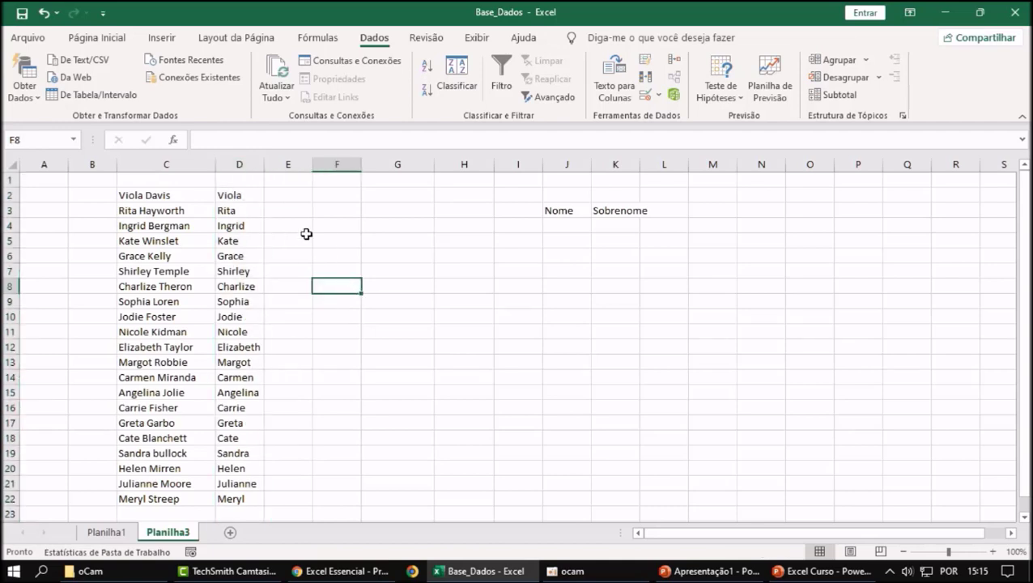
pyautogui.click(241, 164)
pyautogui.click(290, 239)
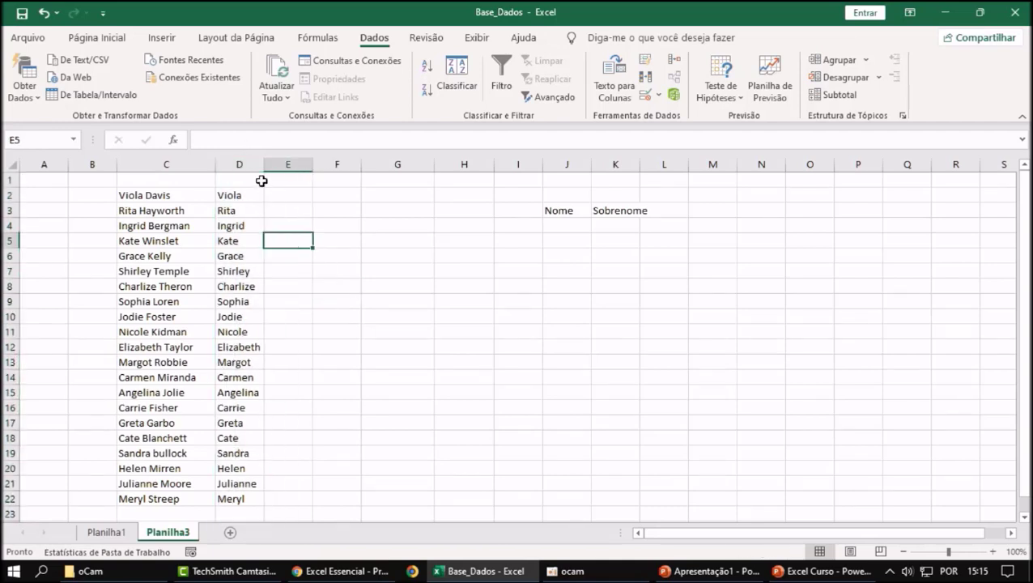
pyautogui.click(239, 165)
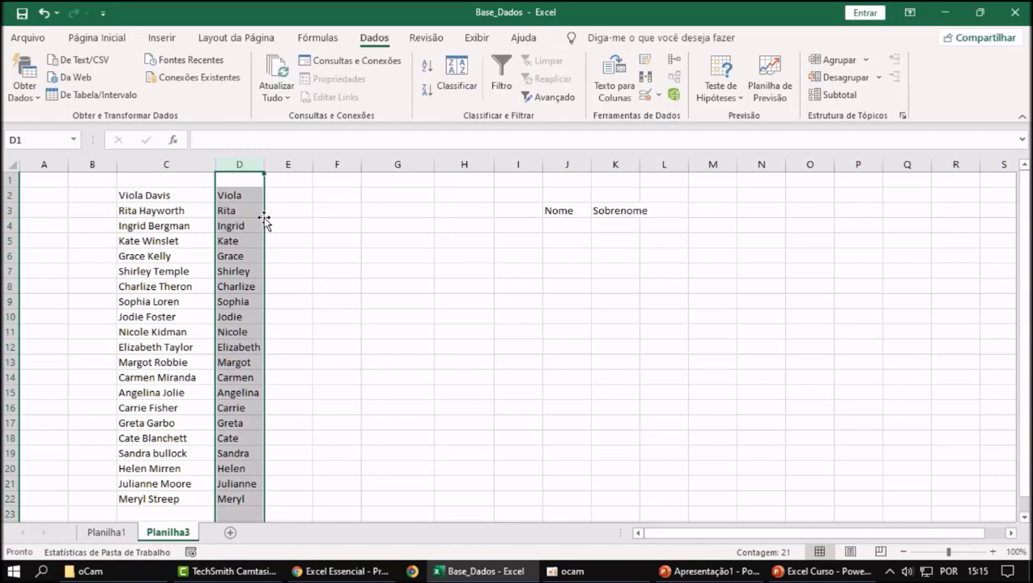
pyautogui.moveTo(265, 218); pyautogui.dragTo(335, 217)
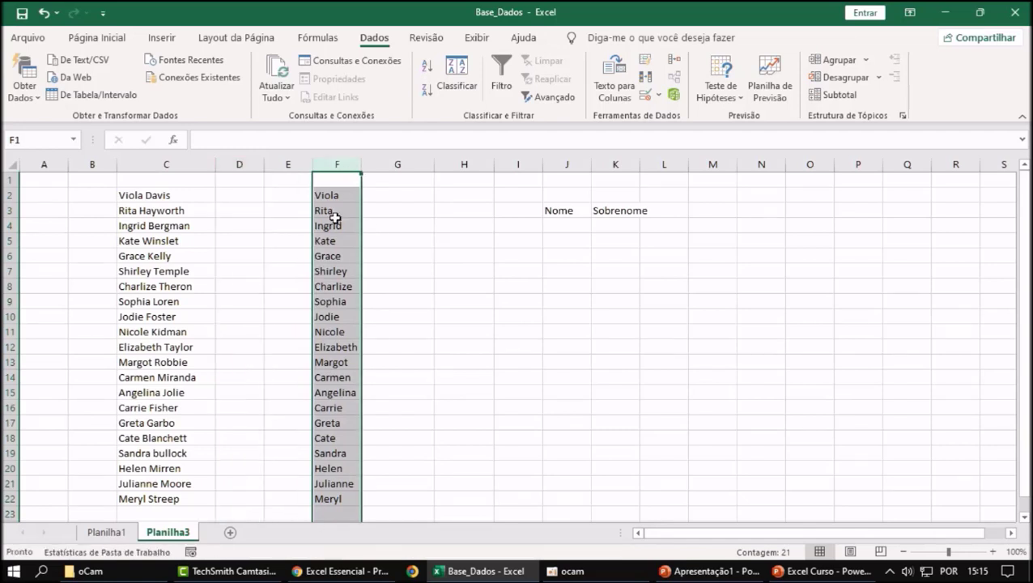
# Enter Davis in D2 and Hayworth in D3, beside the full names, and accept the Flash Fill suggestion for the remaining surnames
pyautogui.click(243, 199)
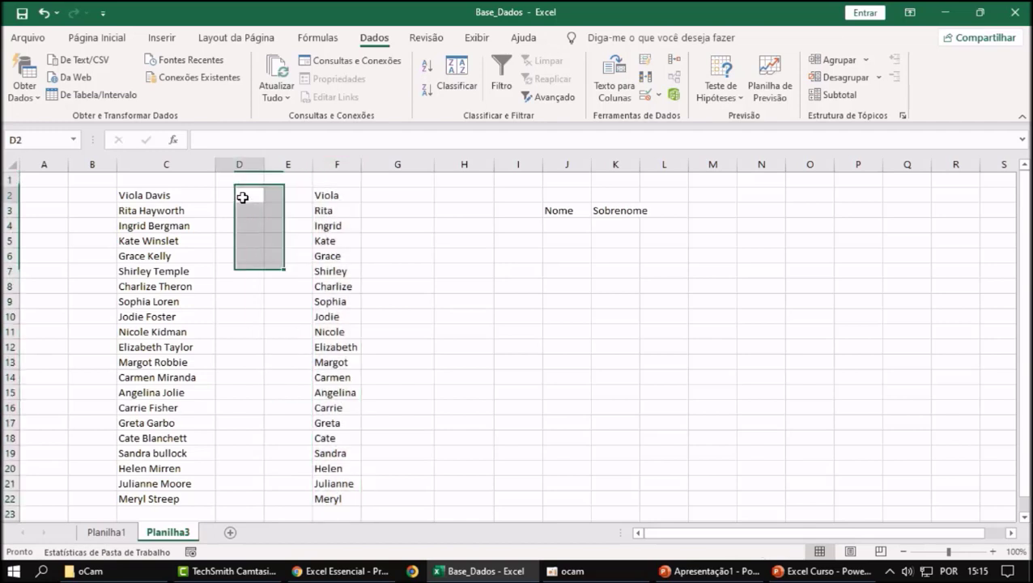
pyautogui.click(157, 207)
pyautogui.click(151, 185)
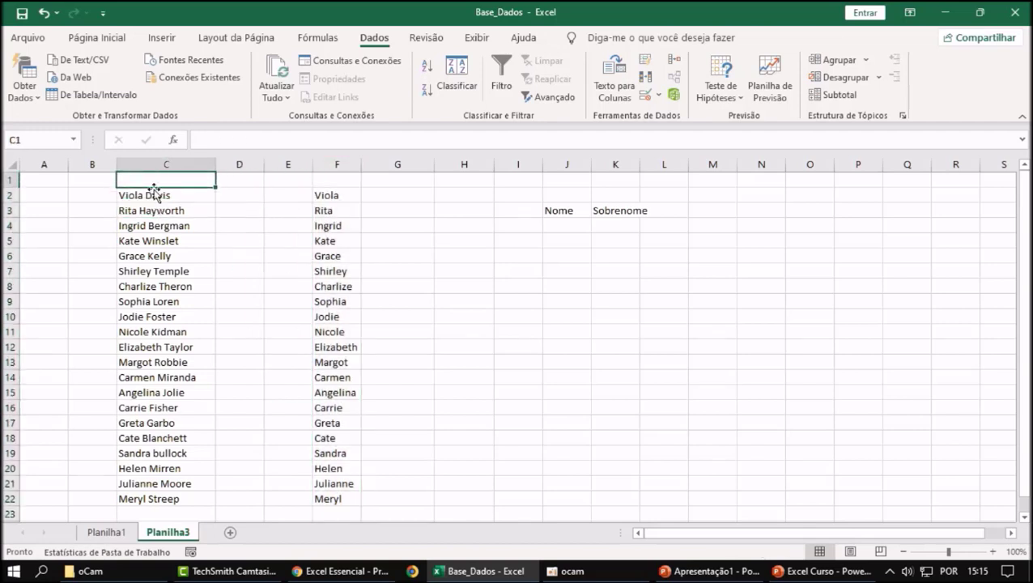
pyautogui.click(154, 194)
pyautogui.click(238, 194)
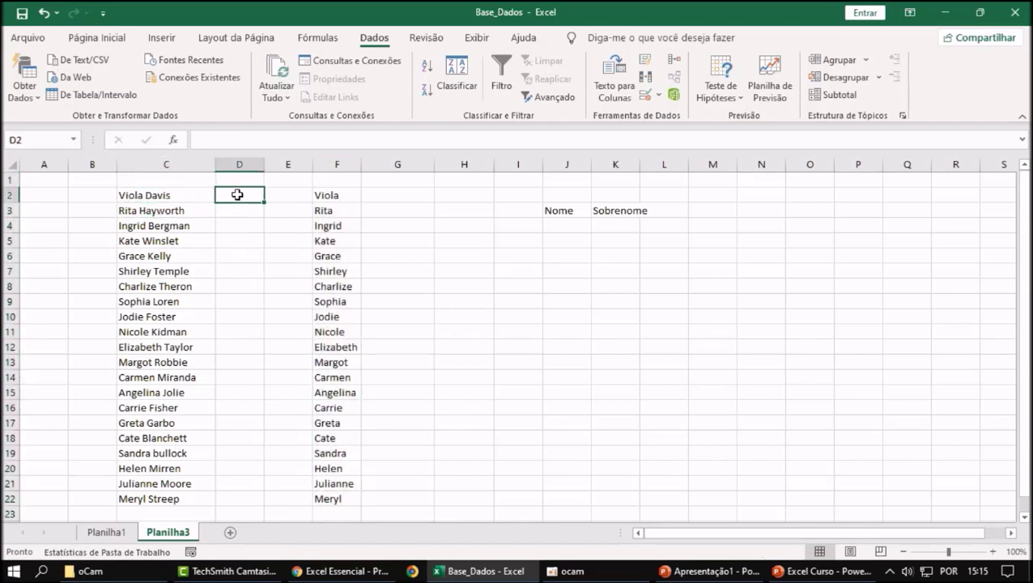
pyautogui.write('Davis')
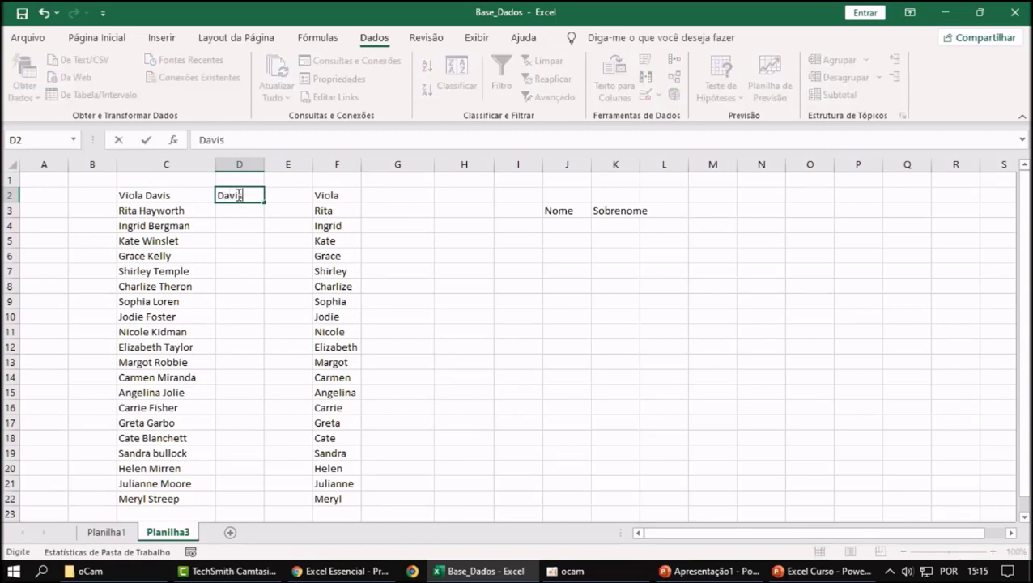
pyautogui.press('Return')
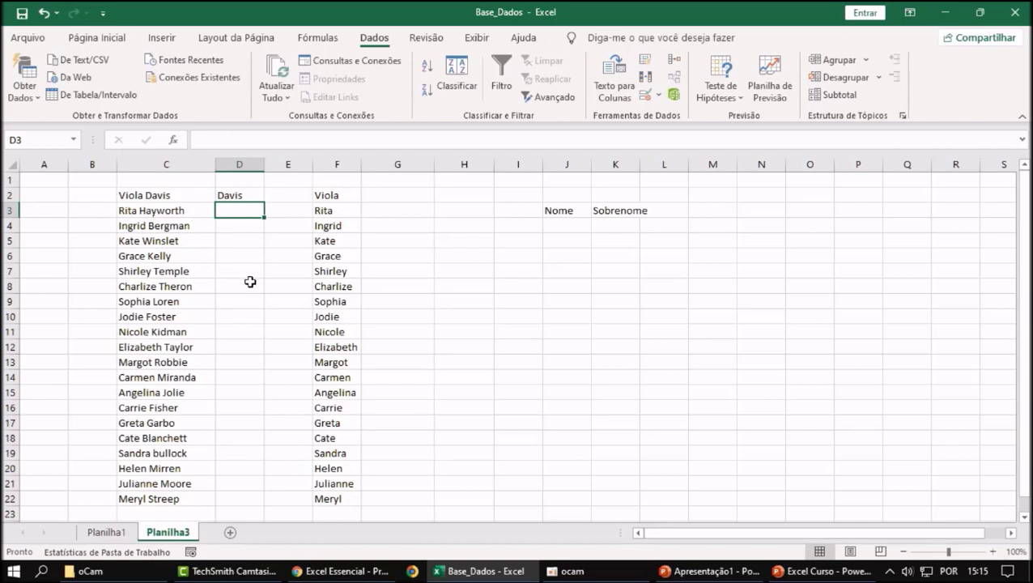
pyautogui.write('Hayworth')
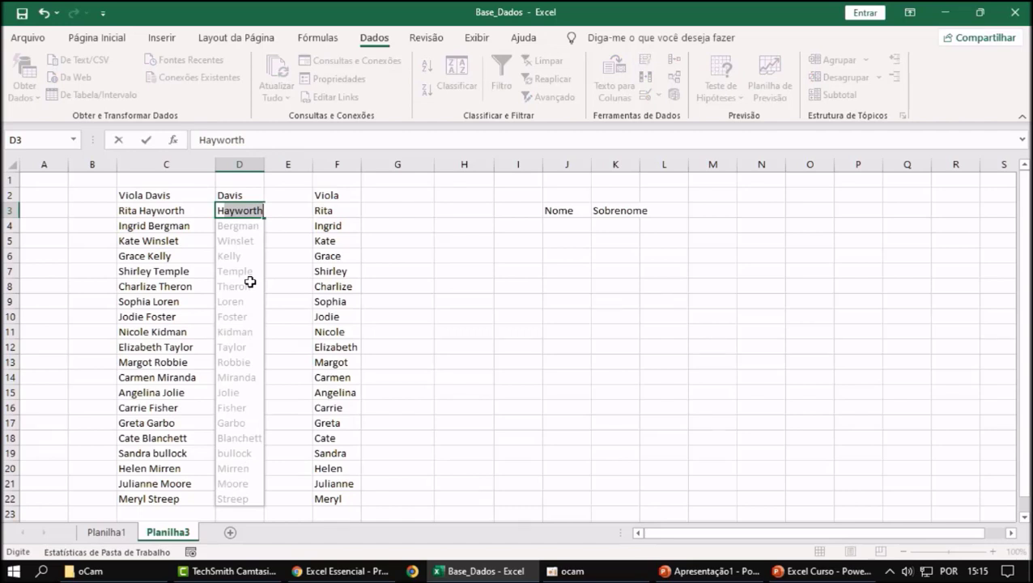
pyautogui.press('Return')
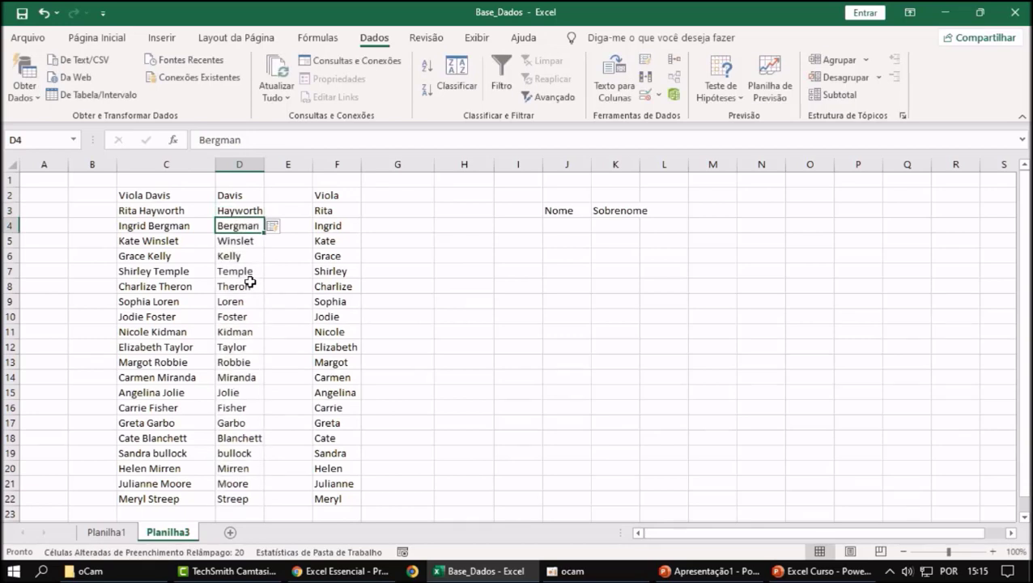
# AutoFit the width of column D to its surnames
pyautogui.click(272, 314)
pyautogui.press('Down')
pyautogui.press('Down')
pyautogui.press('Down')
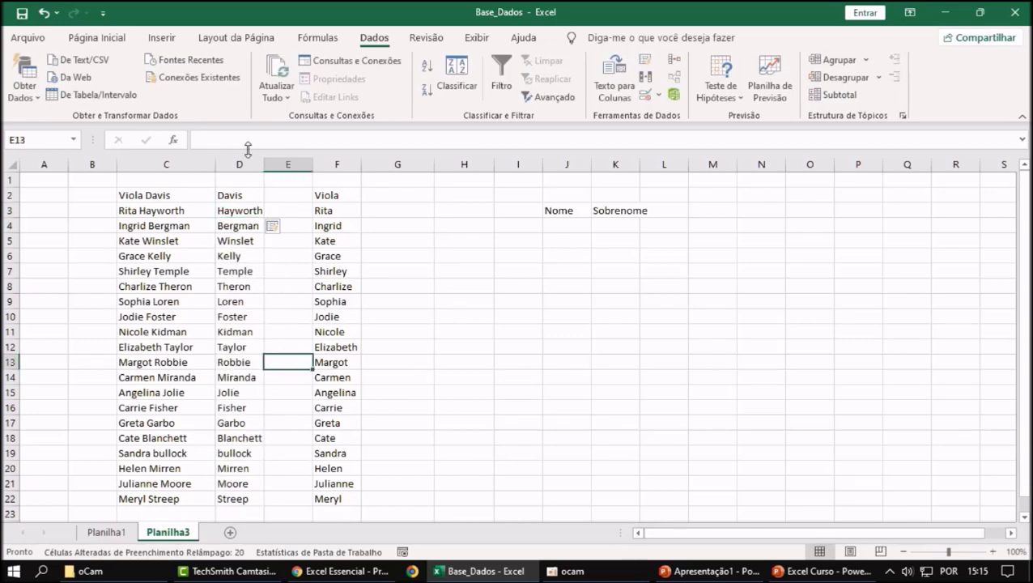
pyautogui.doubleClick(261, 165)
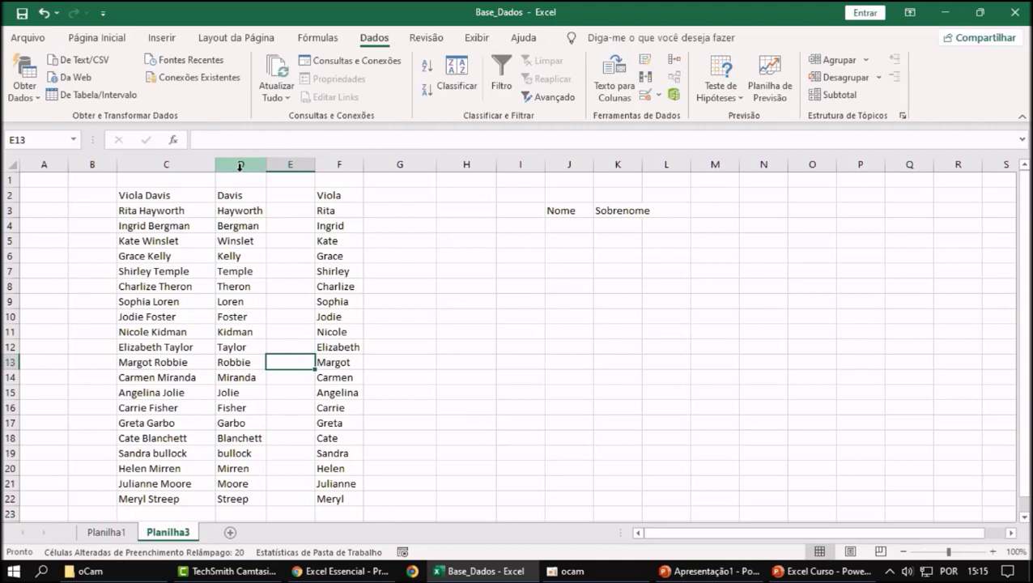
# Clear the surnames from column D and try to paste a copy of the first-name column F there, starting at D2
pyautogui.click(239, 165)
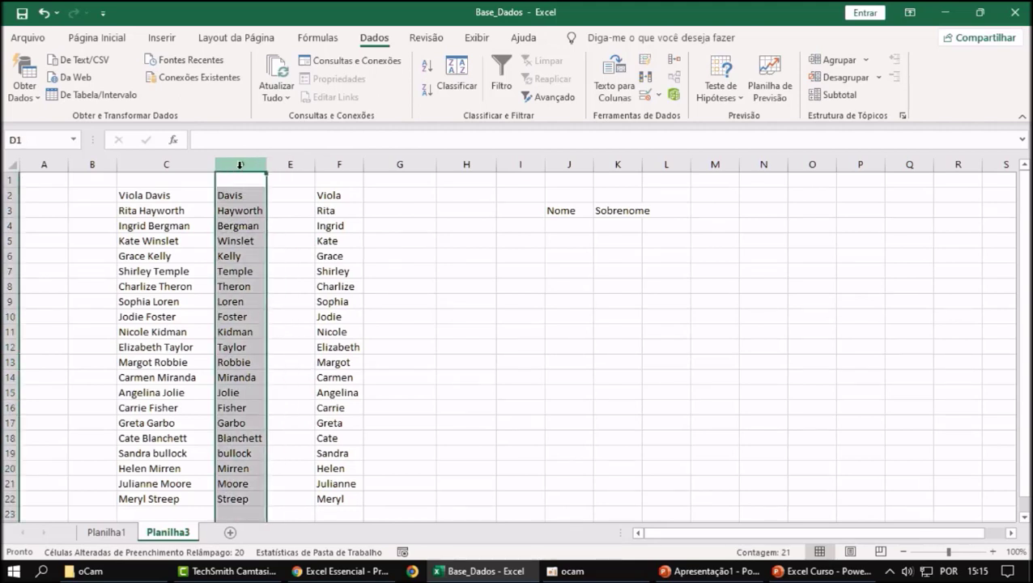
pyautogui.press('Delete')
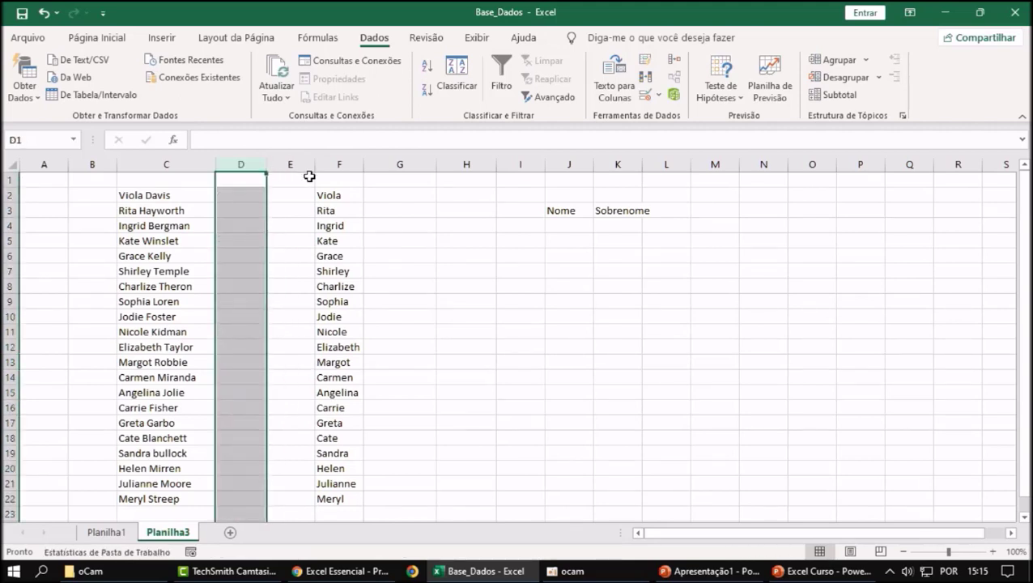
pyautogui.click(348, 164)
pyautogui.hotkey('ctrl', 'c')
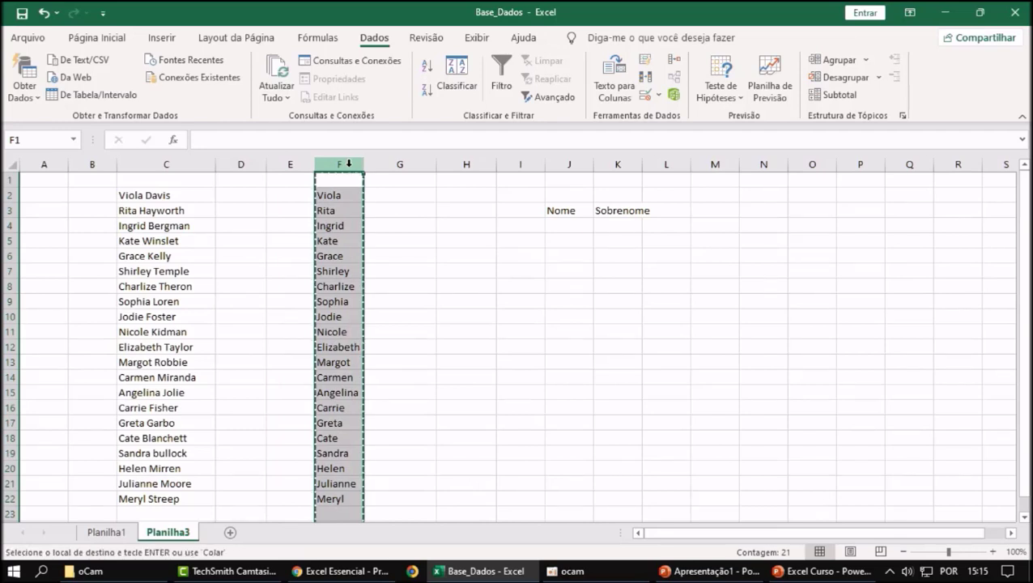
pyautogui.click(252, 190)
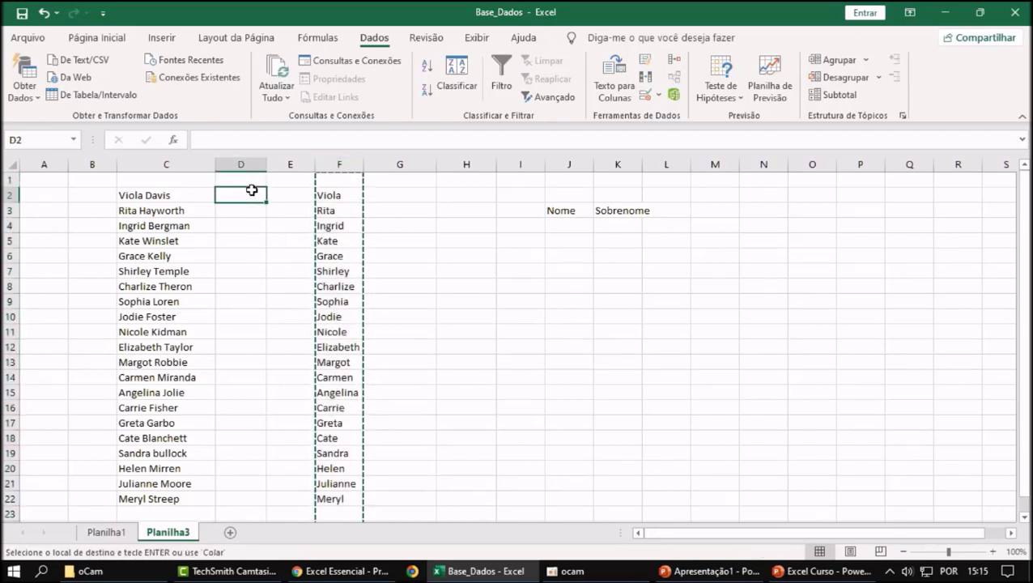
pyautogui.hotkey('ctrl', 'v')
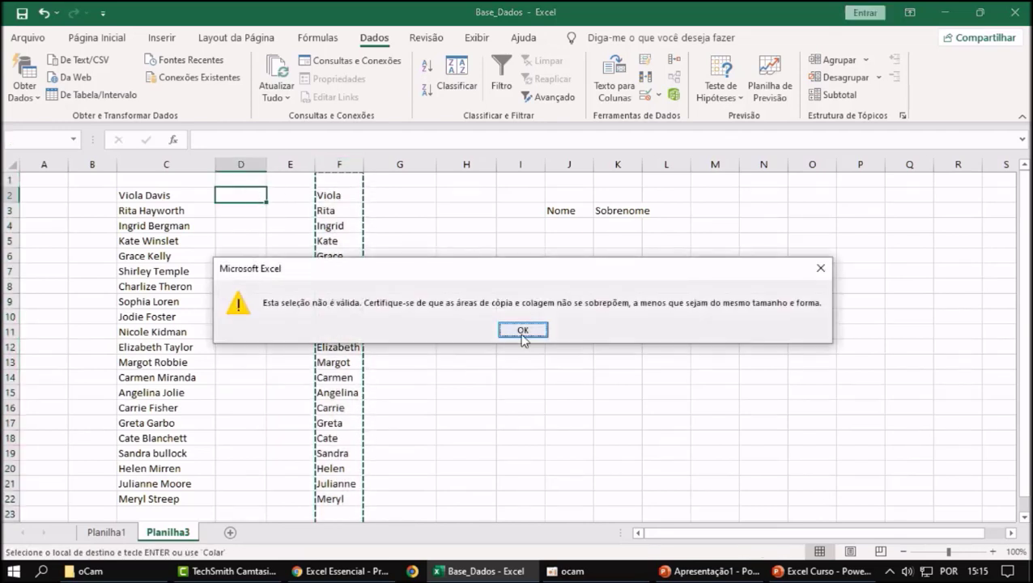
pyautogui.click(522, 330)
pyautogui.click(239, 177)
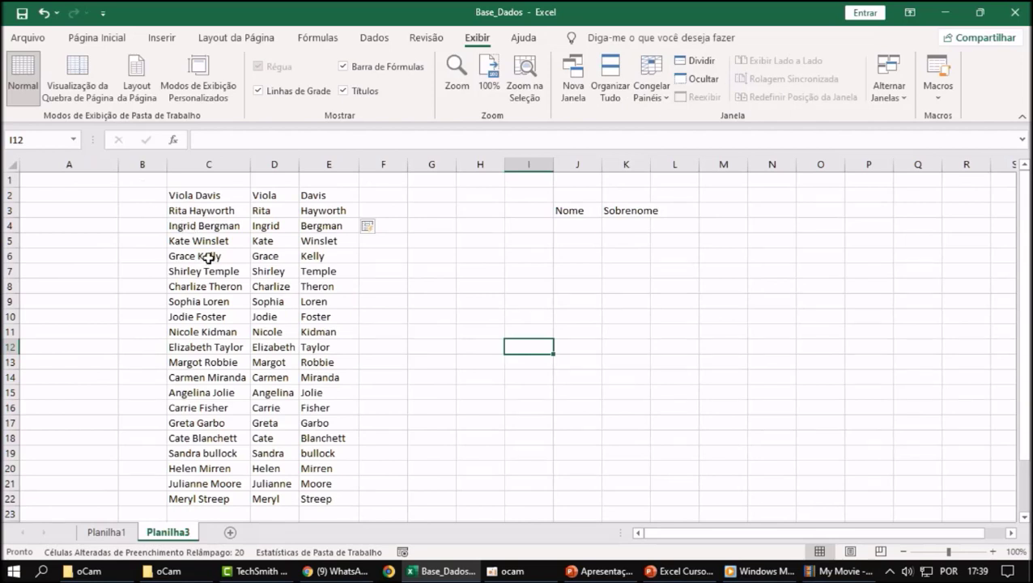
# Clear the original full names from column C, keeping the separated first names and surnames
pyautogui.click(215, 165)
pyautogui.press('Delete')
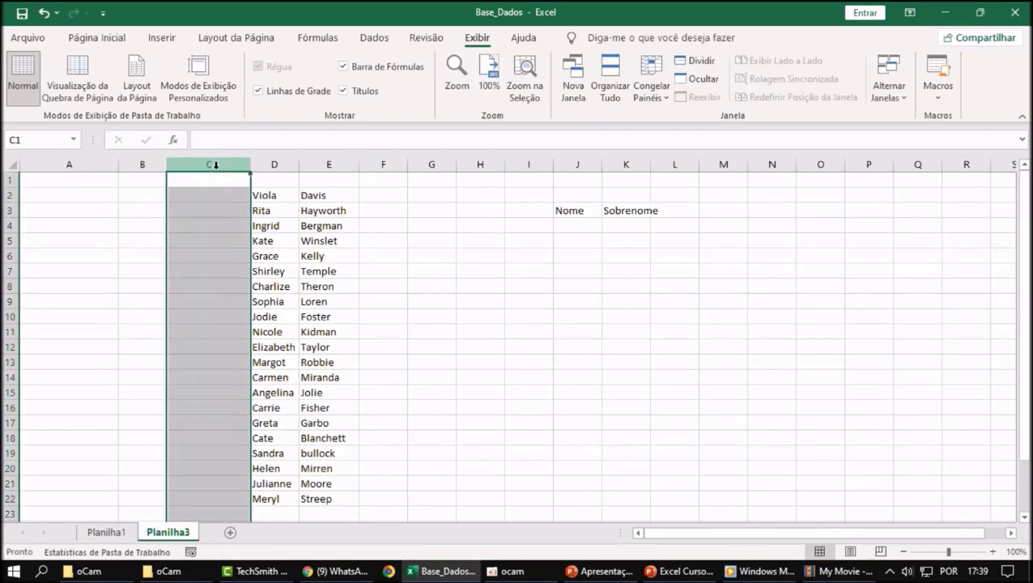
pyautogui.click(577, 331)
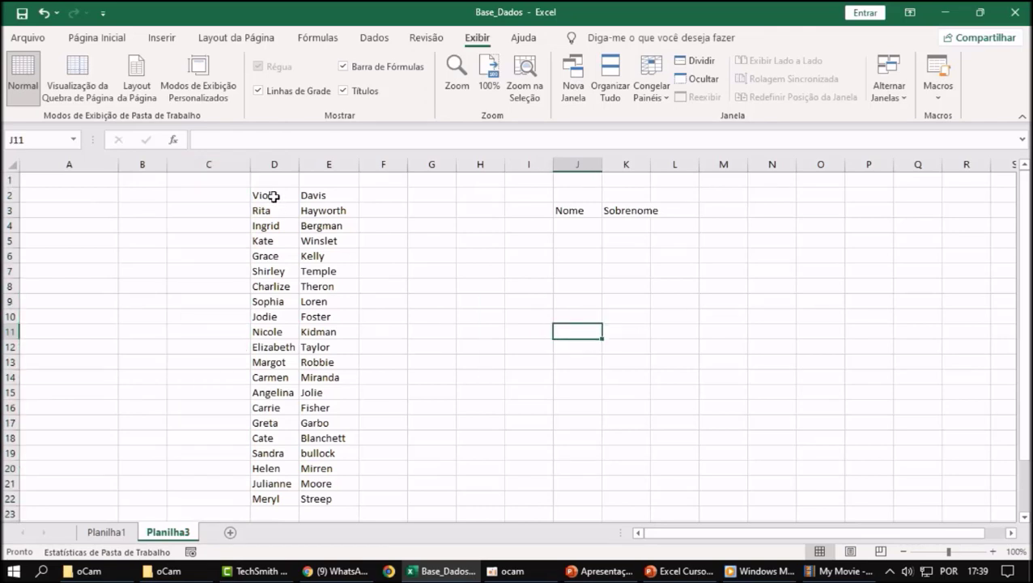
pyautogui.click(272, 333)
pyautogui.click(321, 321)
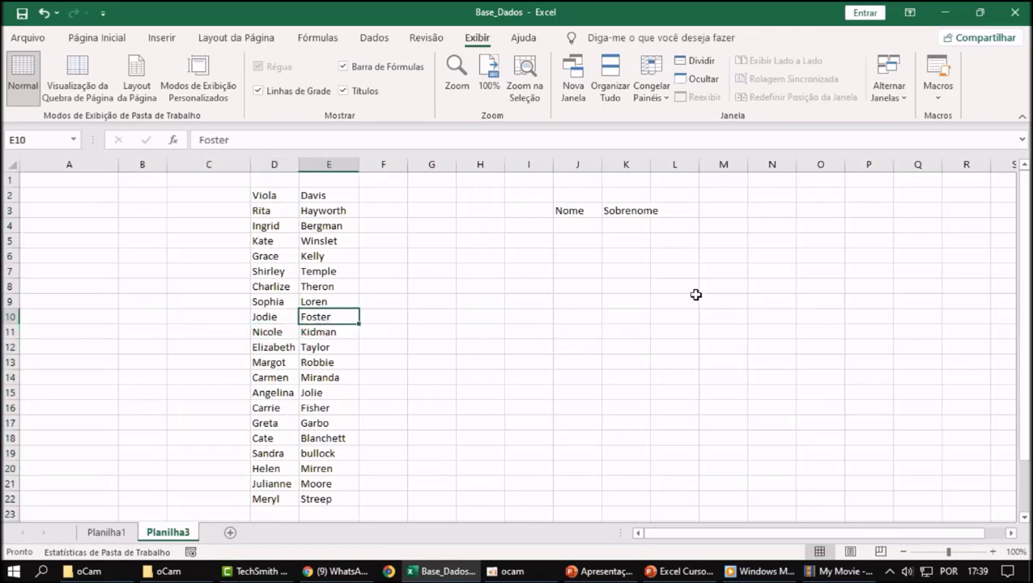
# Move the headers Nome and Sobrenome from J3:K3 to D1:E1, above the first names and surnames
pyautogui.moveTo(575, 210); pyautogui.dragTo(619, 210)
pyautogui.hotkey('ctrl', 'c')
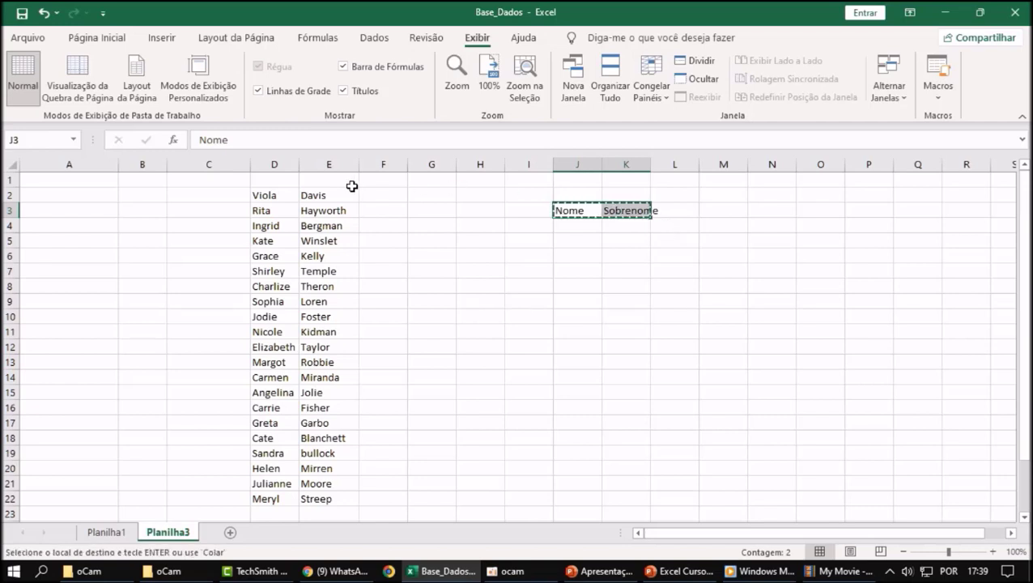
pyautogui.click(277, 178)
pyautogui.hotkey('ctrl', 'v')
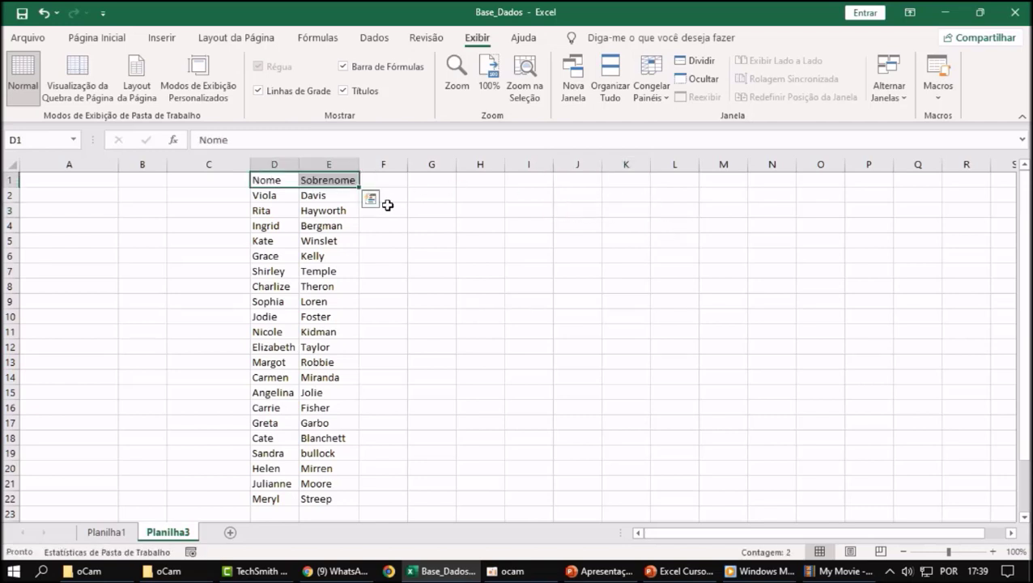
pyautogui.click(386, 203)
pyautogui.click(481, 378)
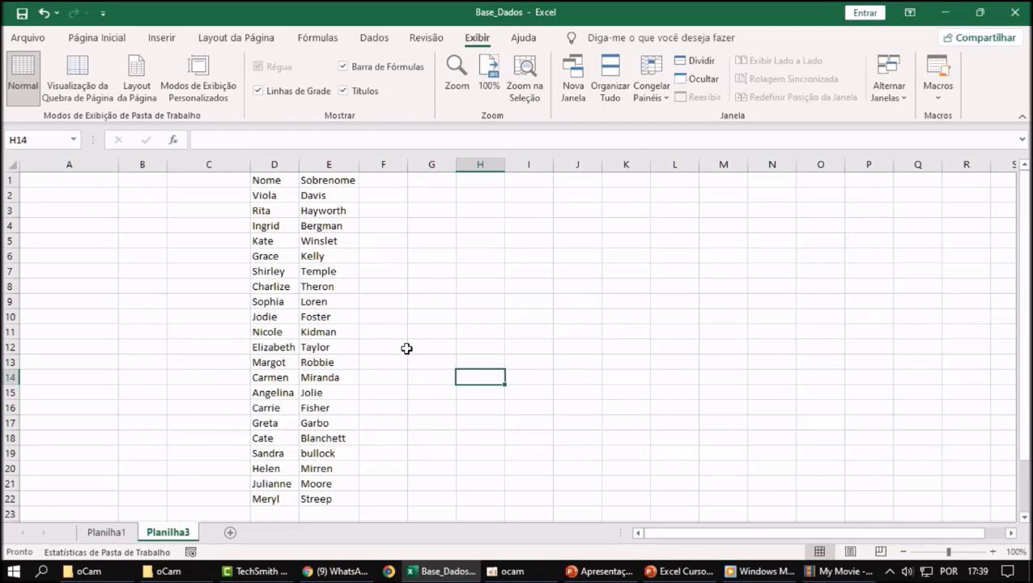
pyautogui.click(481, 335)
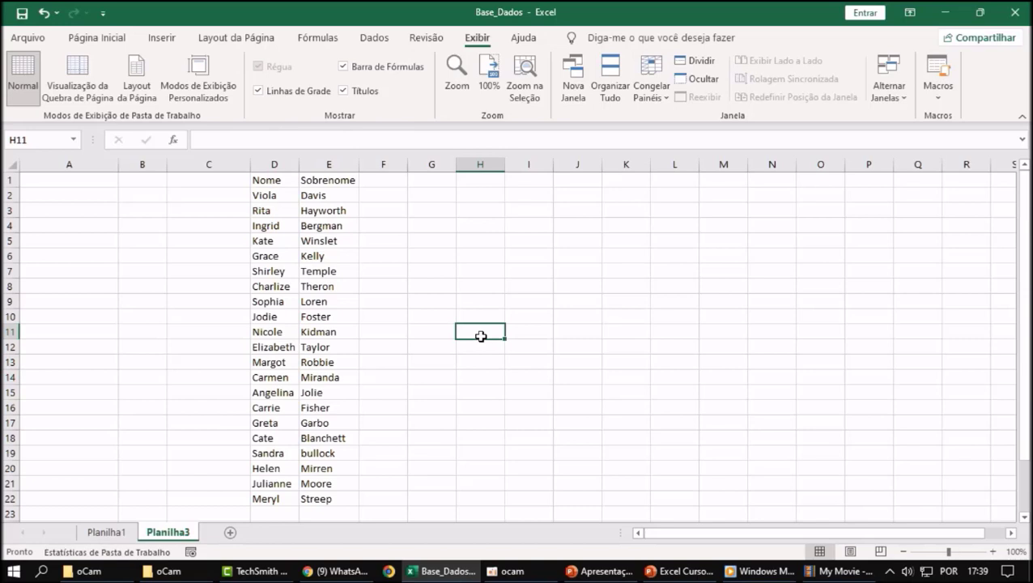